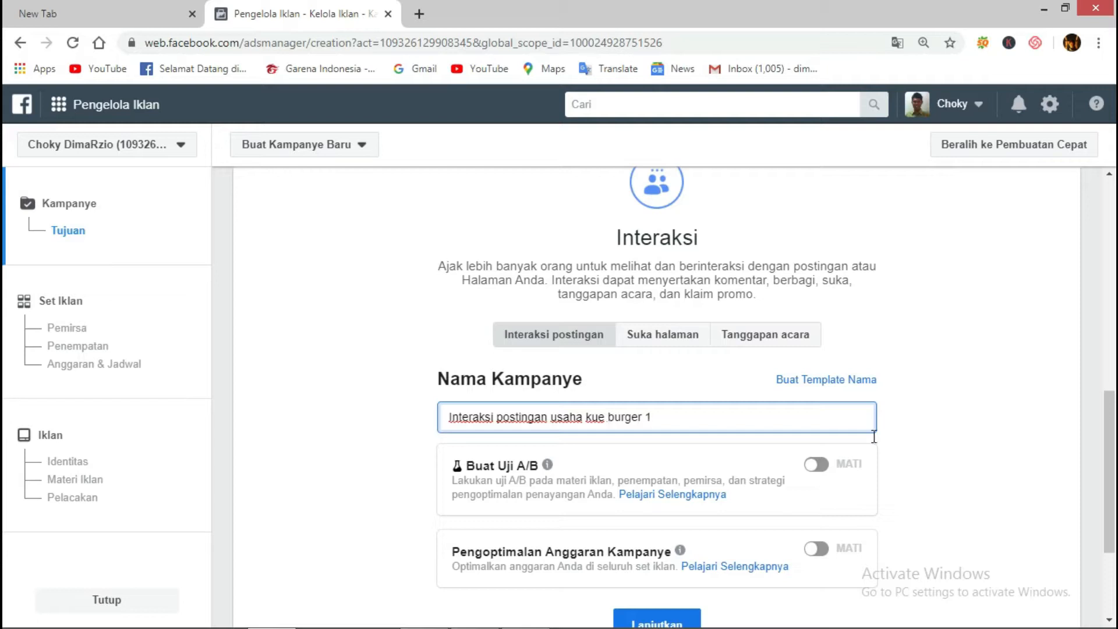
- Continue from the campaign settings to the ad set and name the ad set "usaha kue burger modern 1"
scroll(722, 508, down, 3)
click(685, 464)
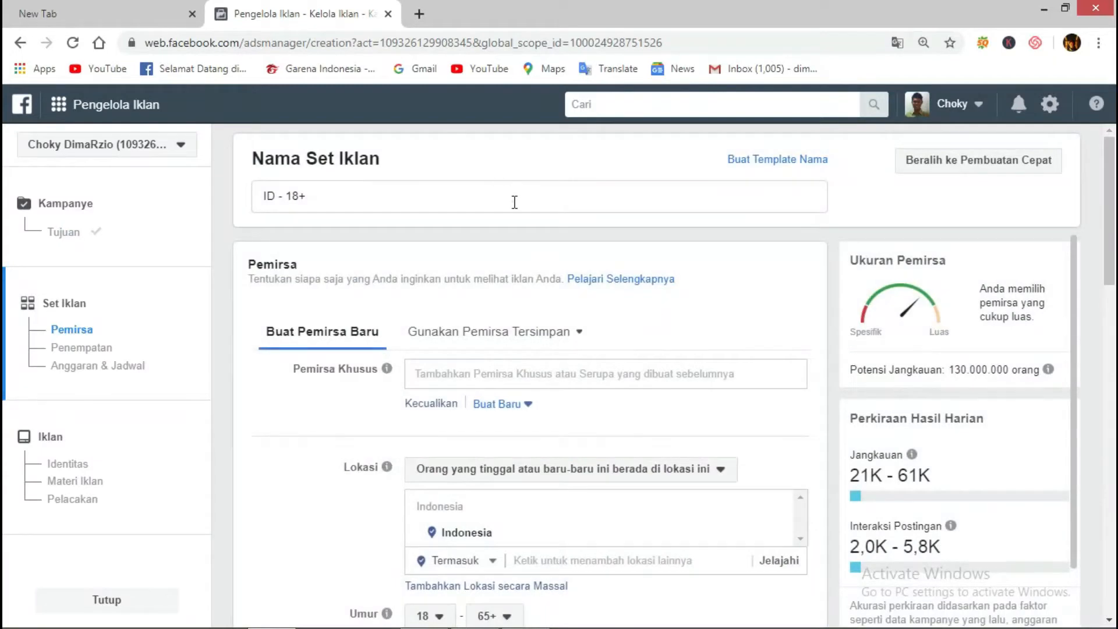
click(515, 202)
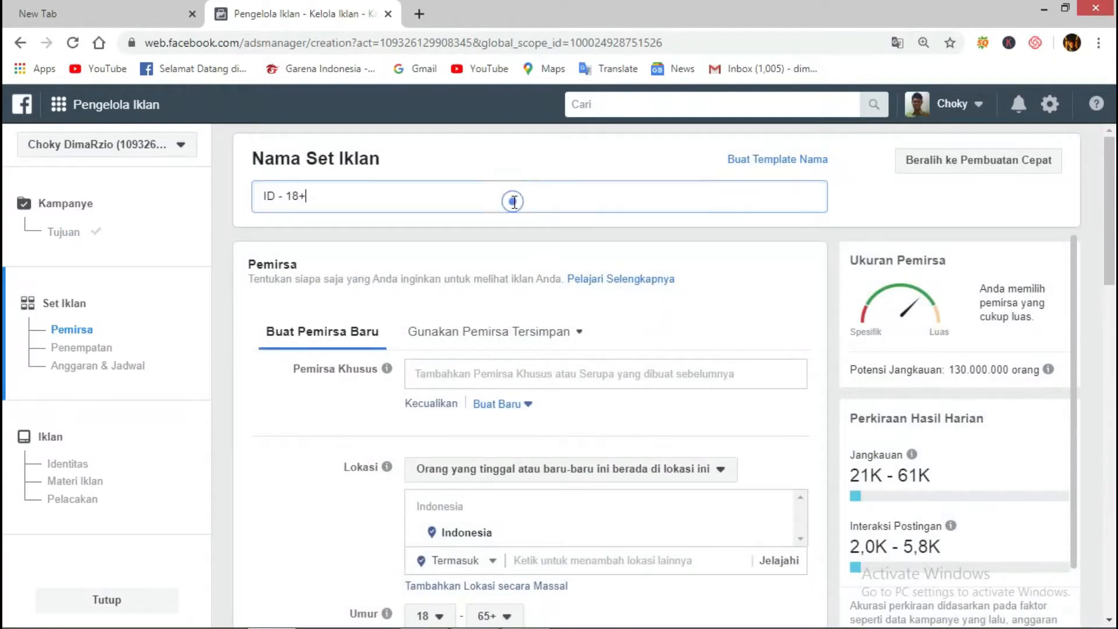
key(BackSpace)
key(BackSpace)
key(BackSpace)
key(BackSpace)
key(BackSpace)
key(BackSpace)
key(BackSpace)
key(BackSpace)
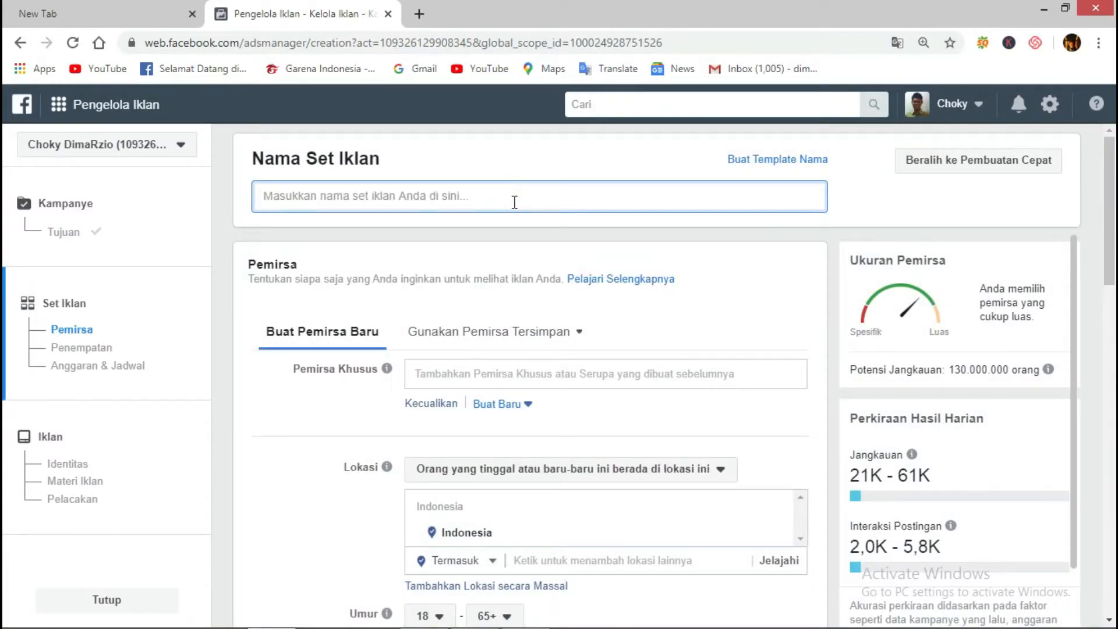
text(usaa)
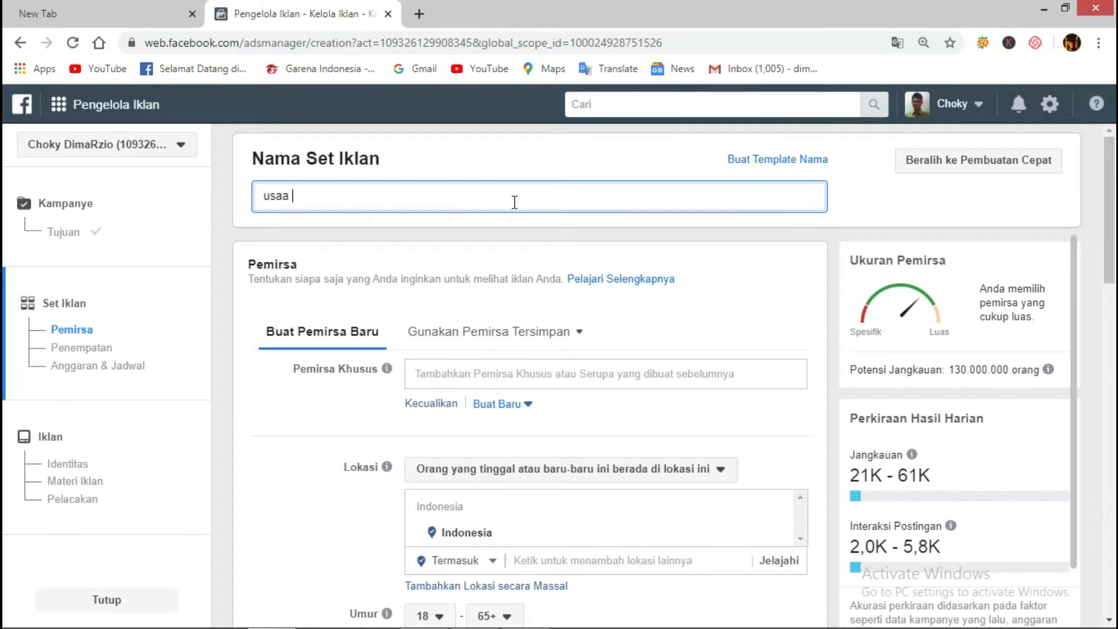
key(BackSpace)
key(BackSpace)
text(ha kue burger modern 1)
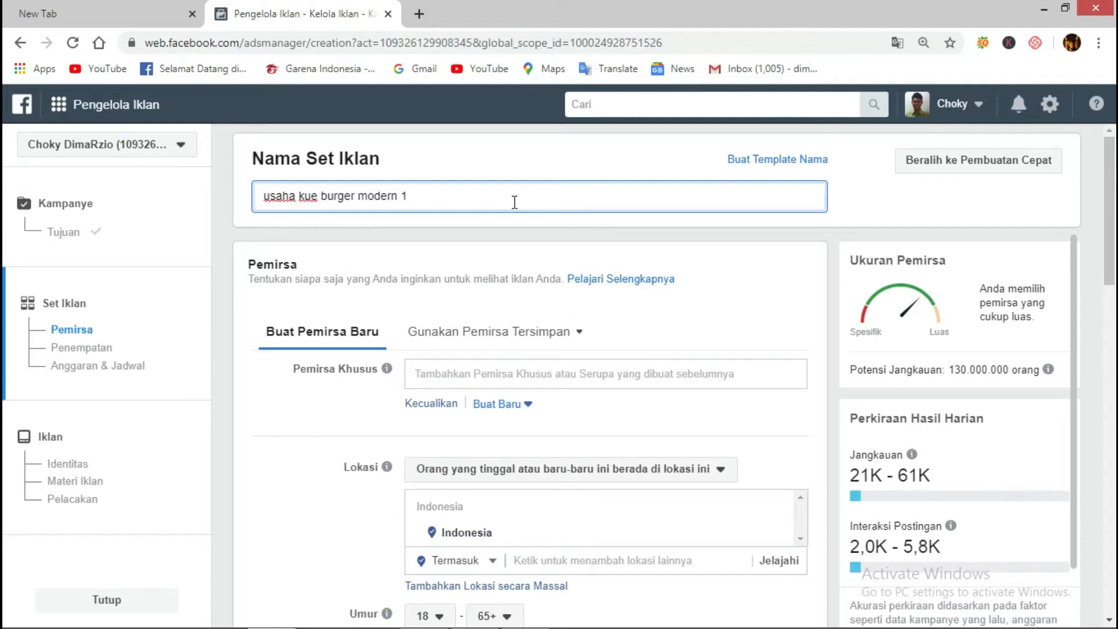
- Look at the saved custom audiences available for the ad set
click(563, 376)
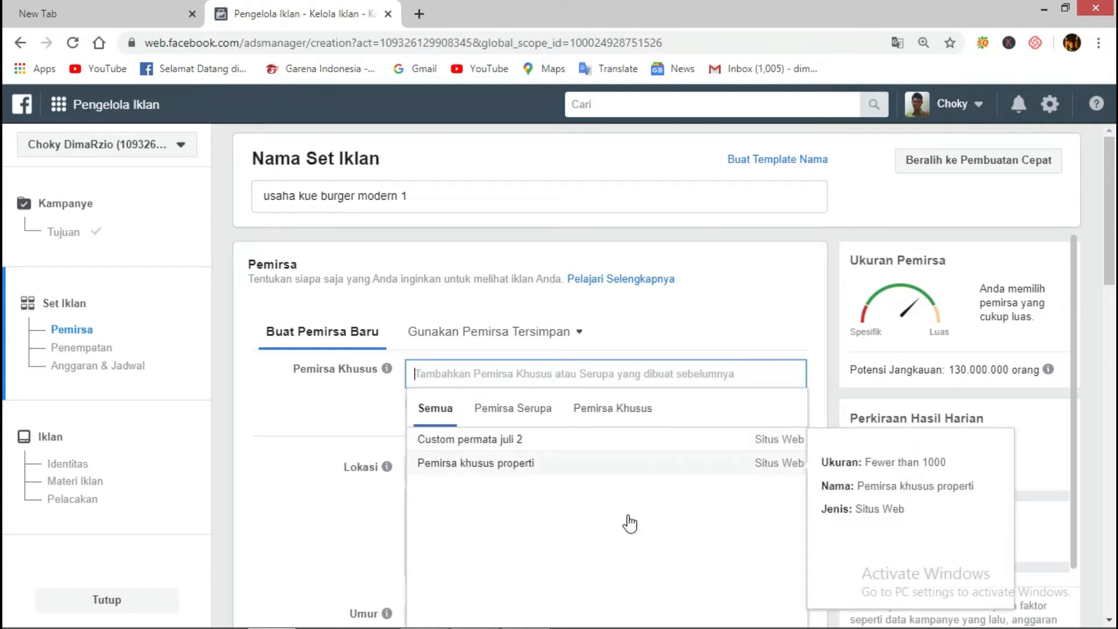
click(312, 433)
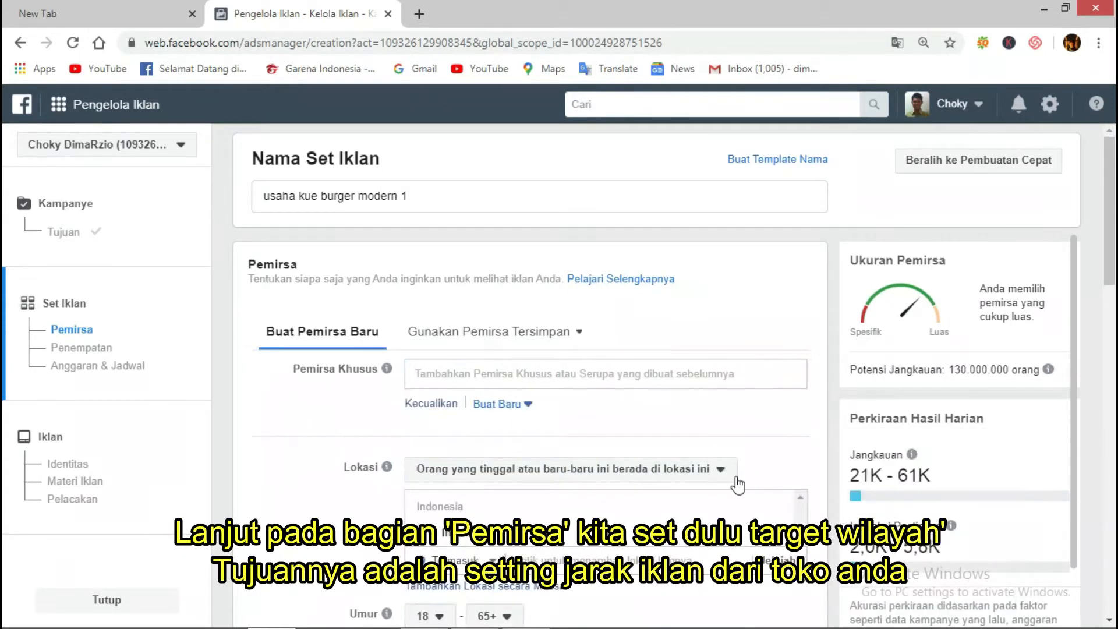
mouse_move(936, 546)
scroll(1097, 352, down, 4)
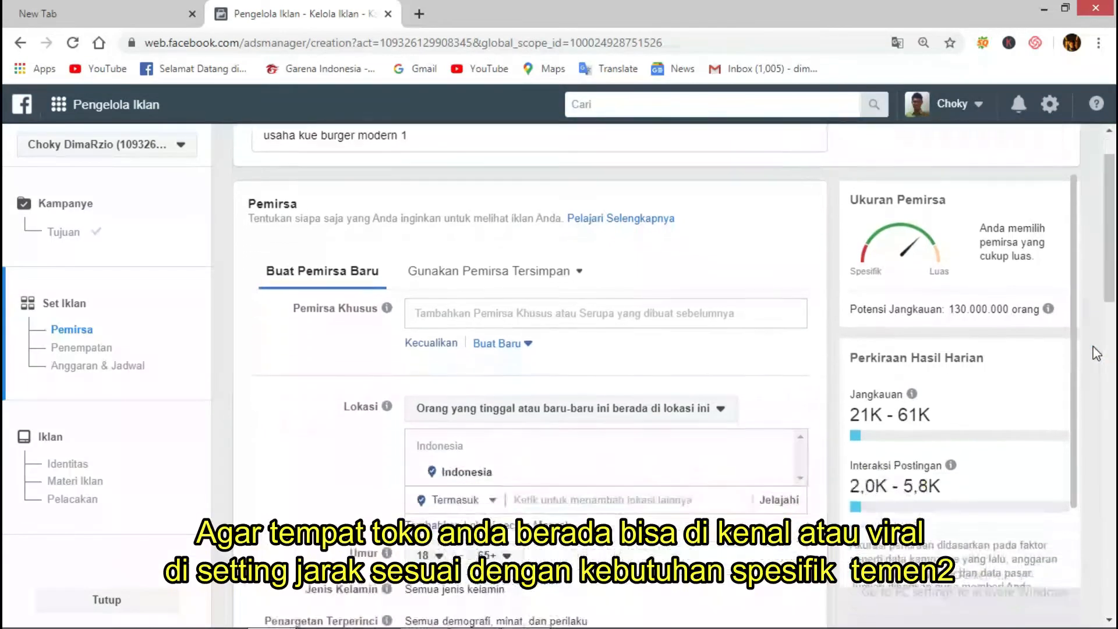
click(630, 336)
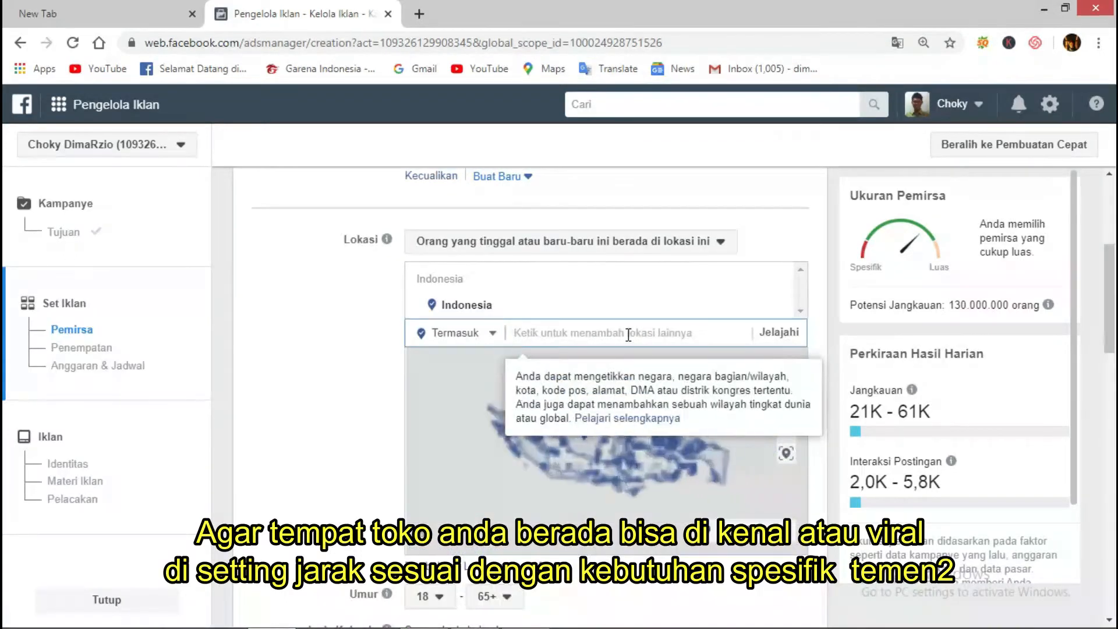
text(bogor)
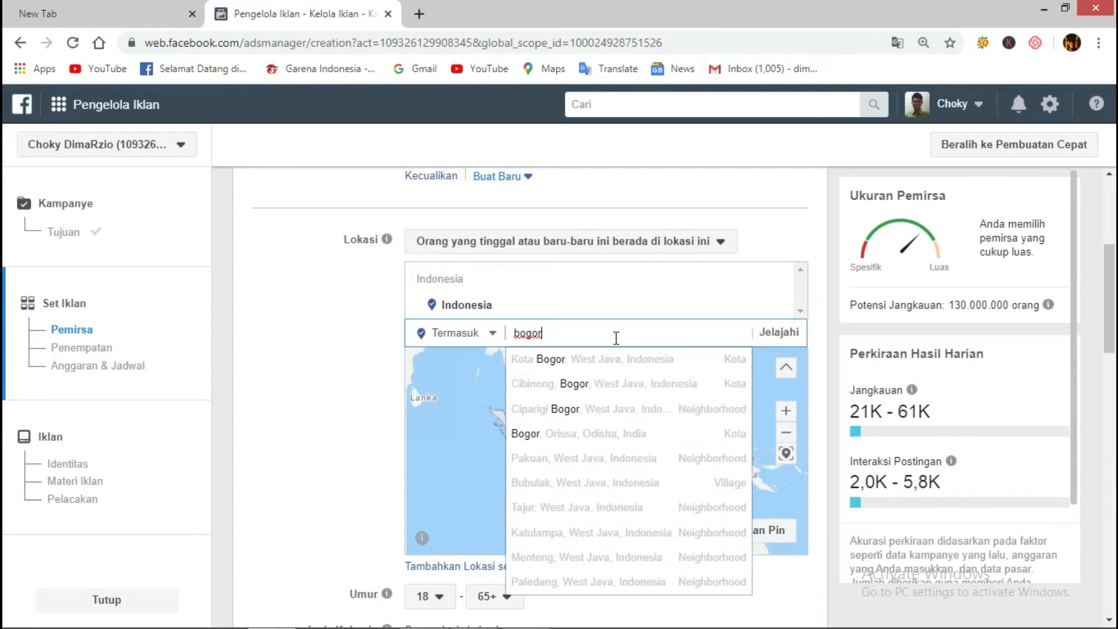
key(BackSpace)
key(BackSpace)
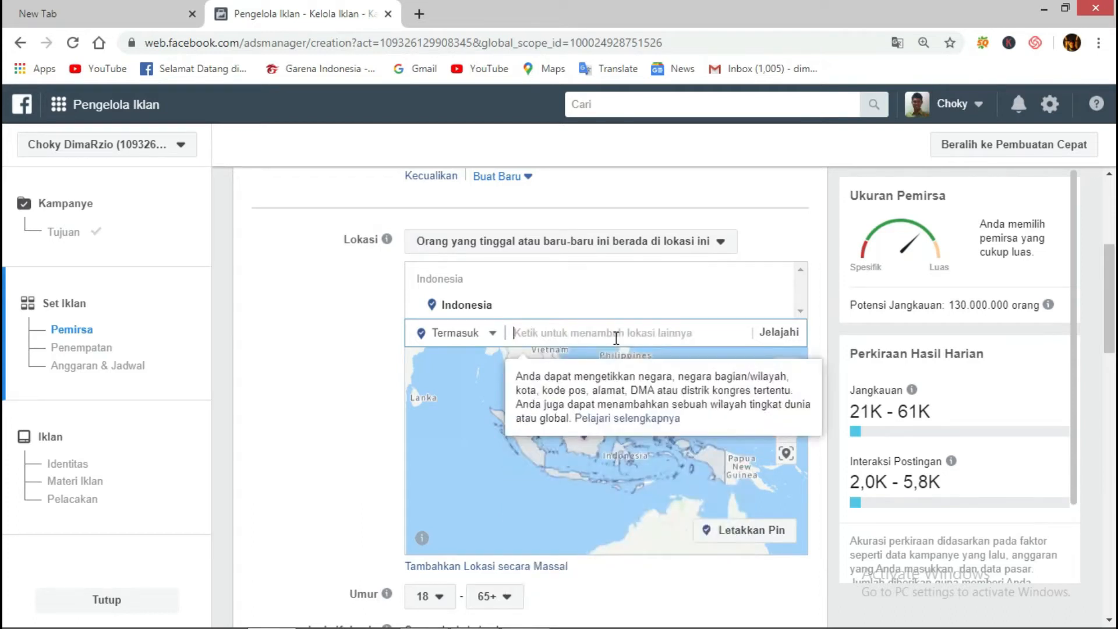
text(jakarta )
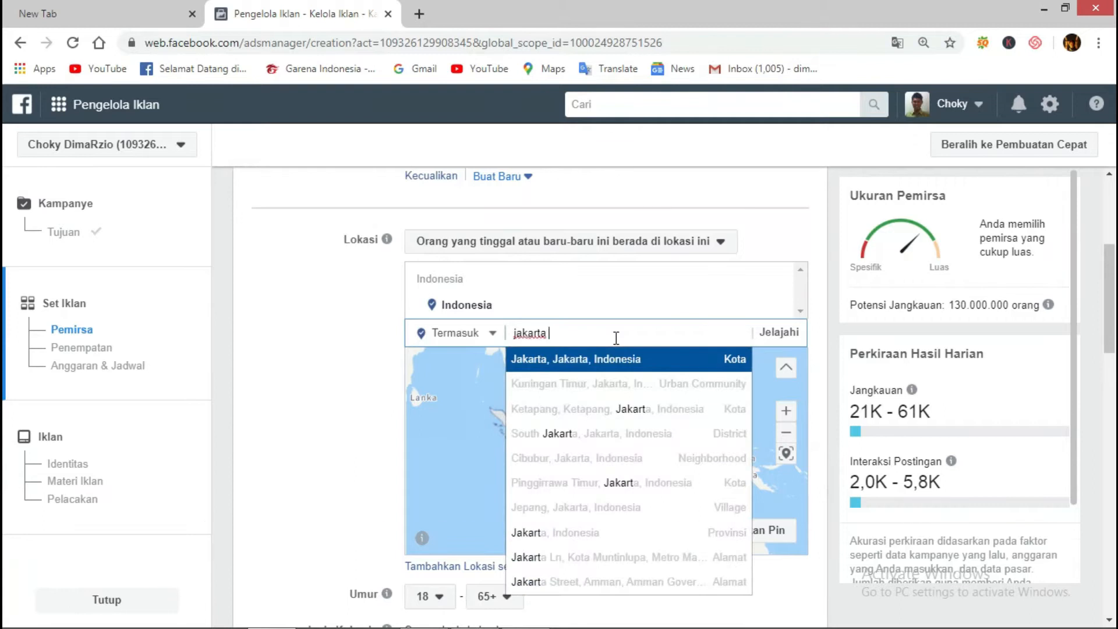
text(selatan)
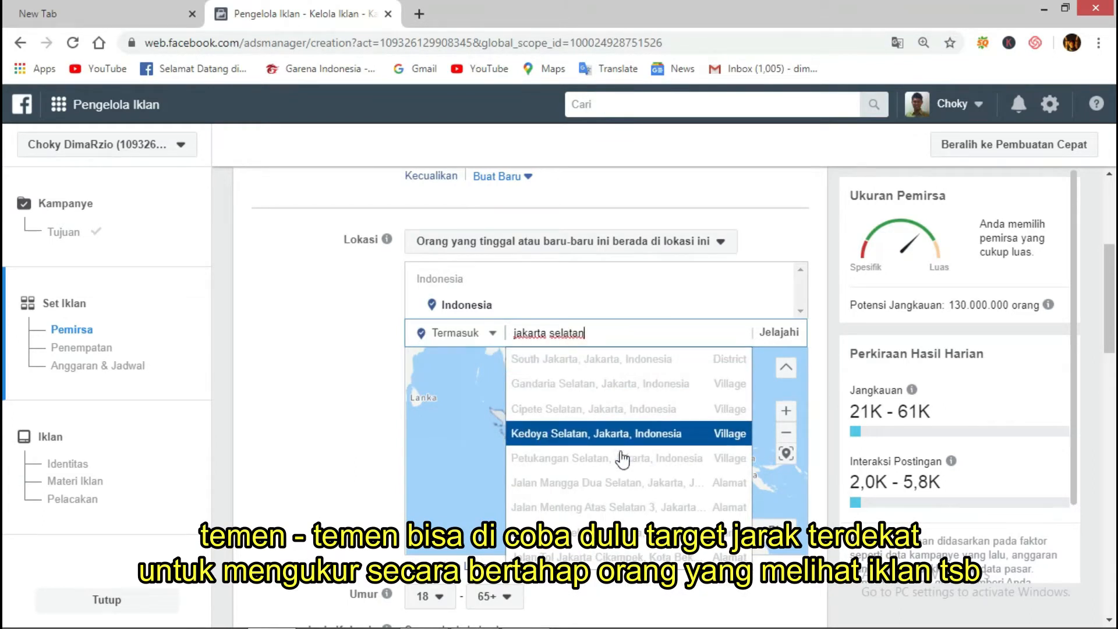
key(BackSpace)
key(BackSpace)
key(BackSpace)
key(BackSpace)
key(BackSpace)
key(BackSpace)
key(BackSpace)
key(BackSpace)
key(BackSpace)
key(BackSpace)
key(BackSpace)
key(BackSpace)
key(BackSpace)
key(BackSpace)
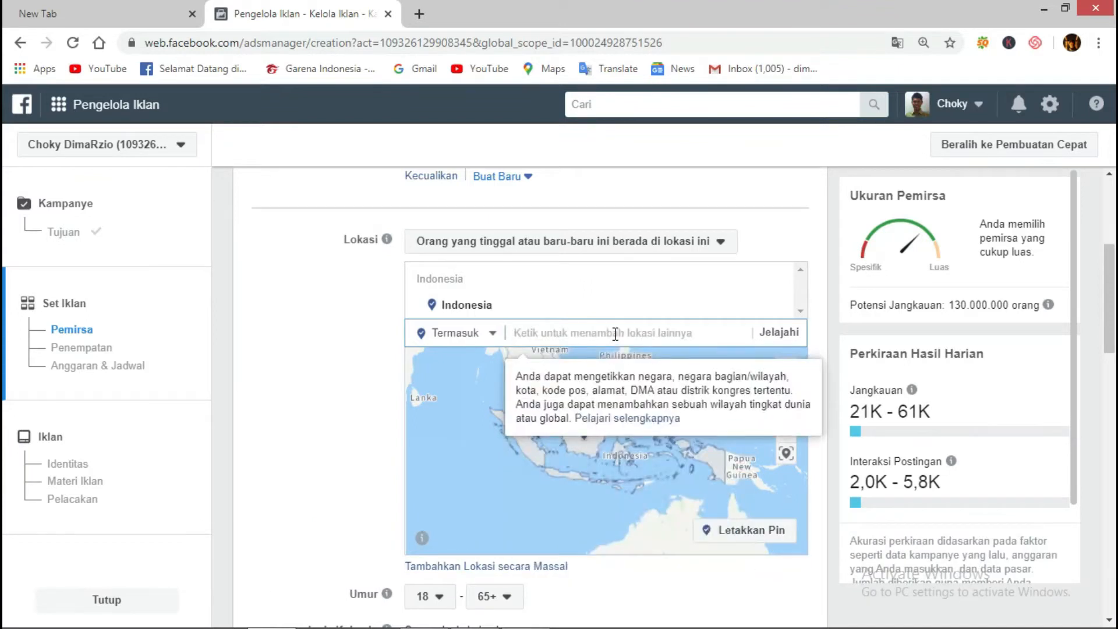
- Target the location Kota Bogor, West Java, and set its surrounding radius to 18 km
text(bogor)
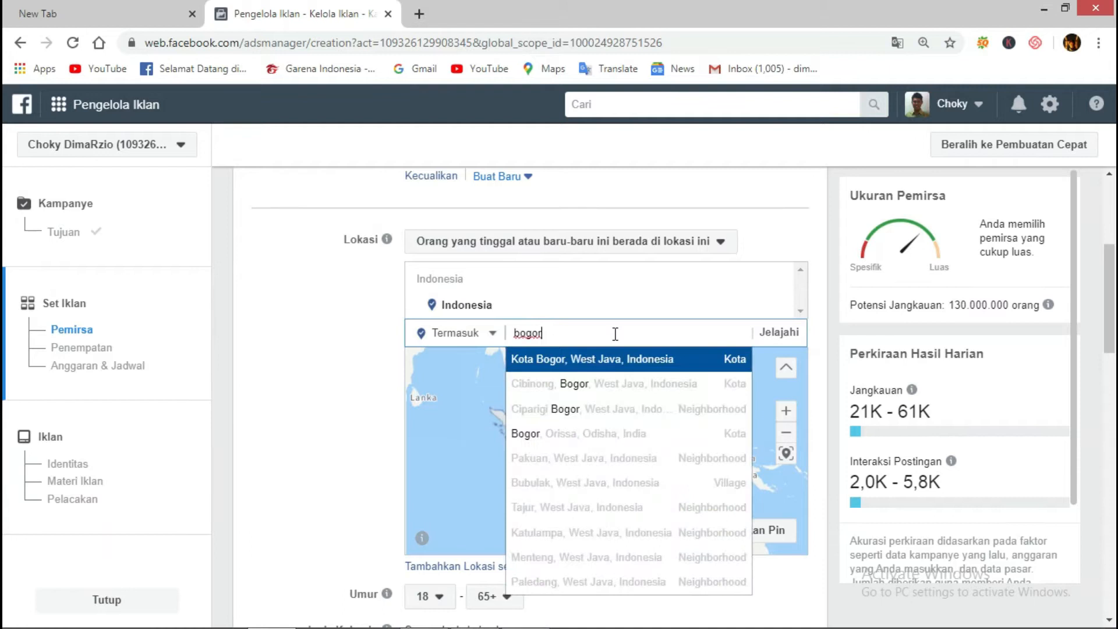
click(630, 367)
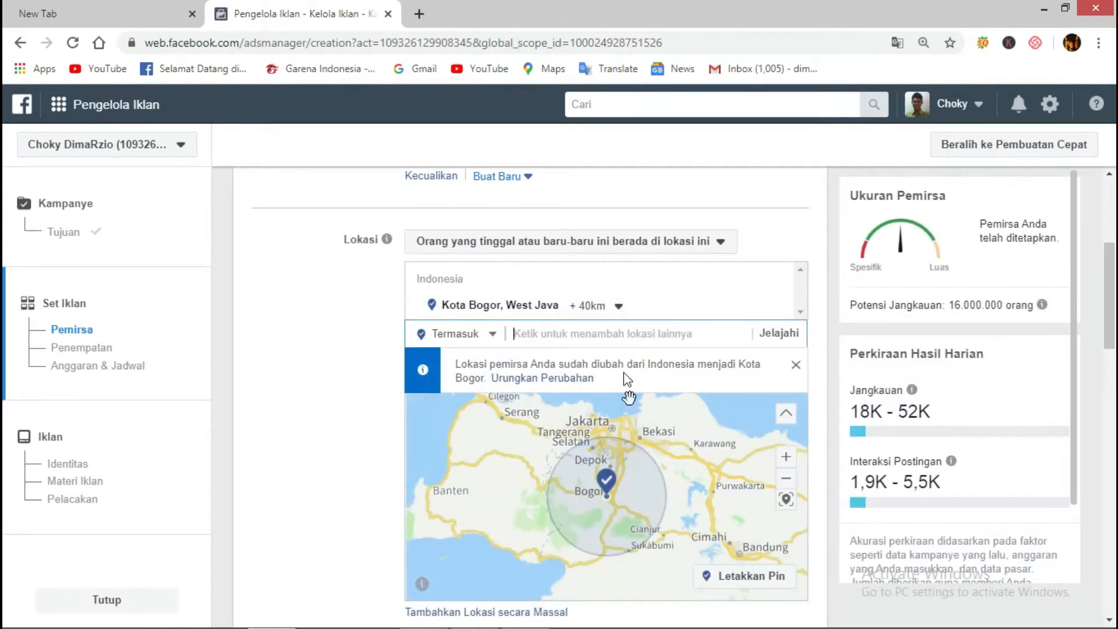
click(610, 310)
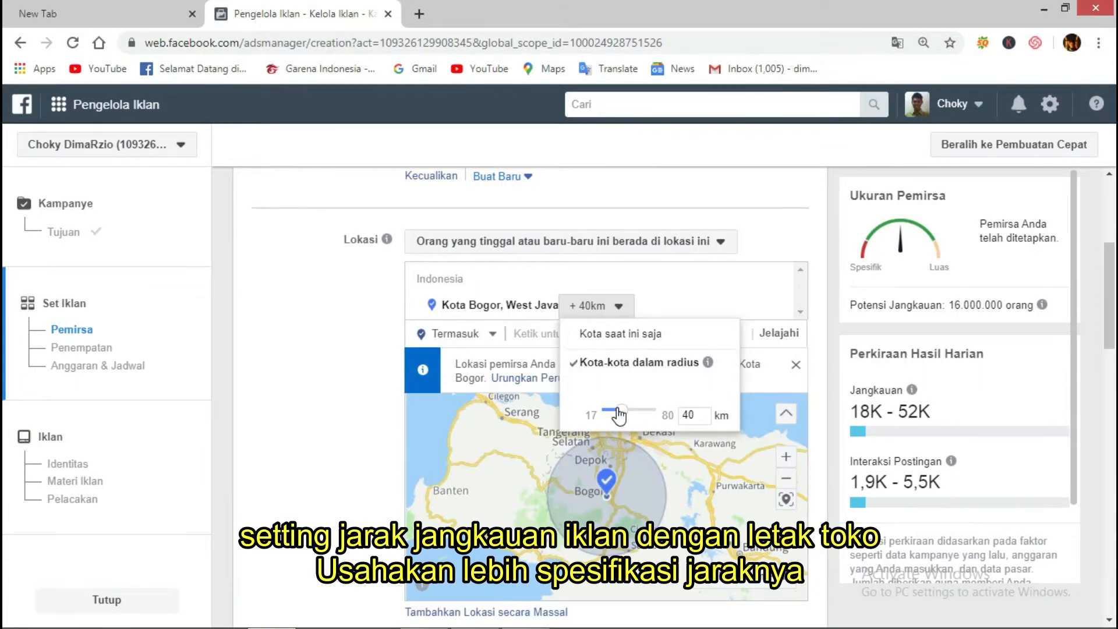
drag(620, 414, 601, 410)
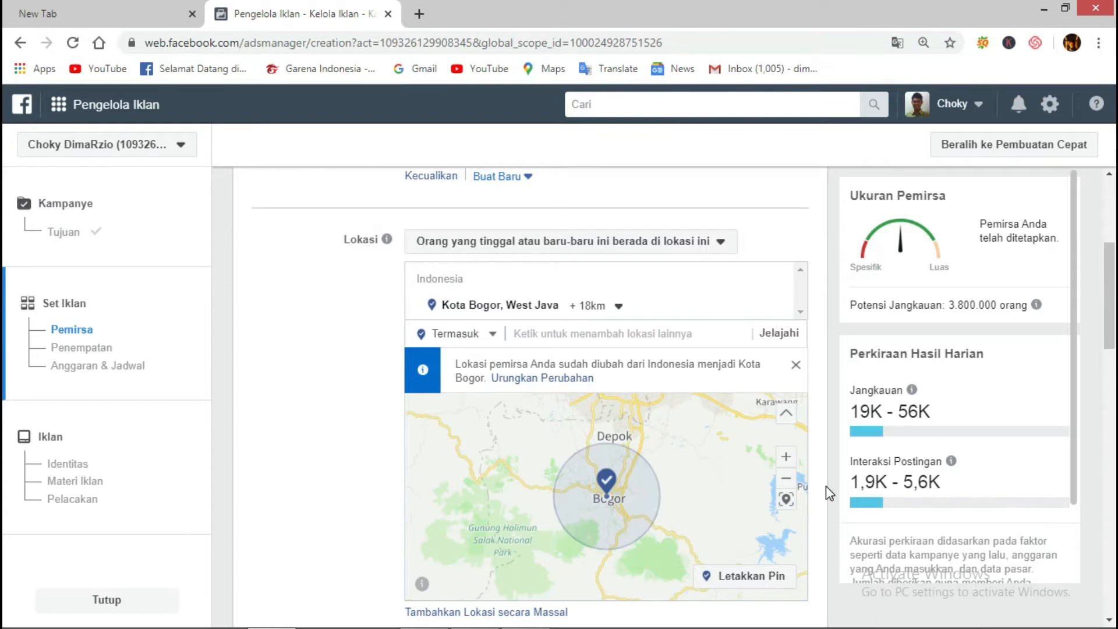
click(619, 307)
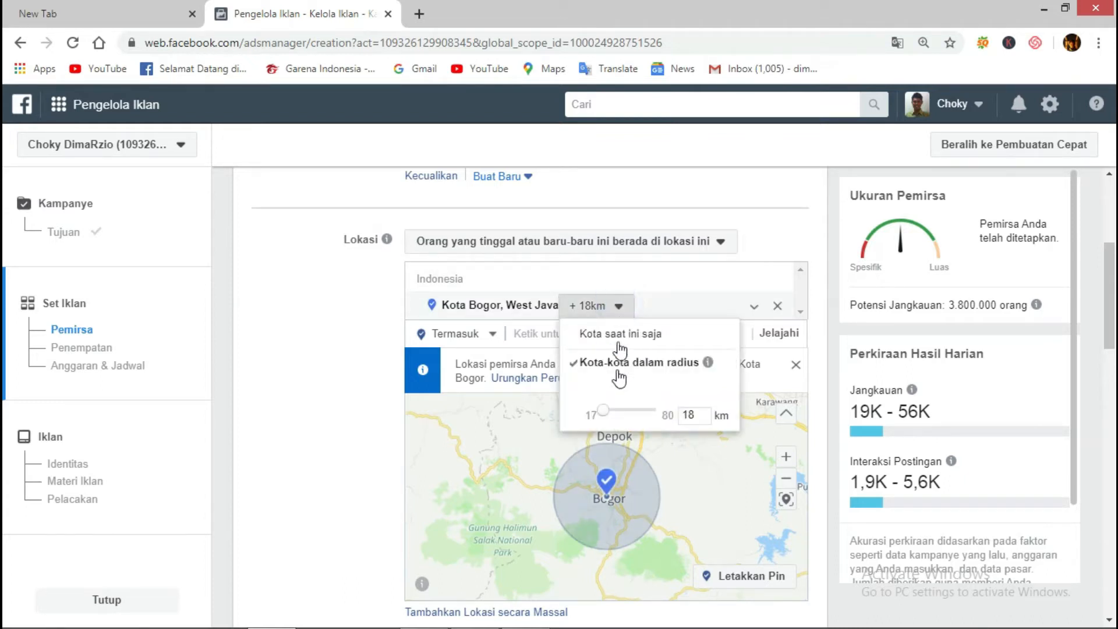
click(374, 369)
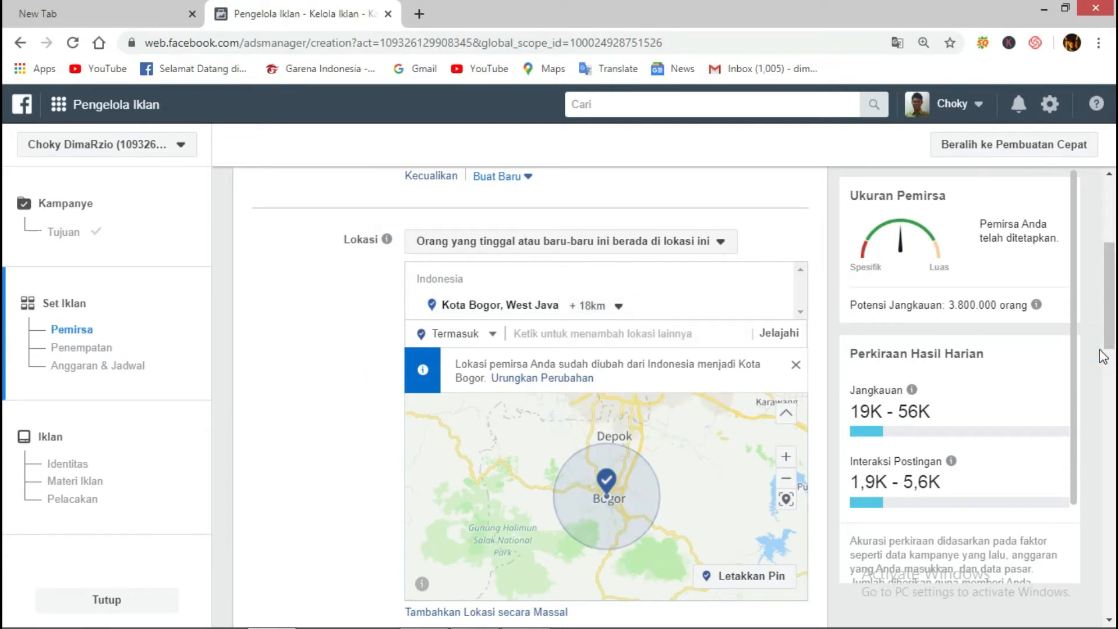
- Set the audience's maximum age to 25
scroll(1103, 357, down, 5)
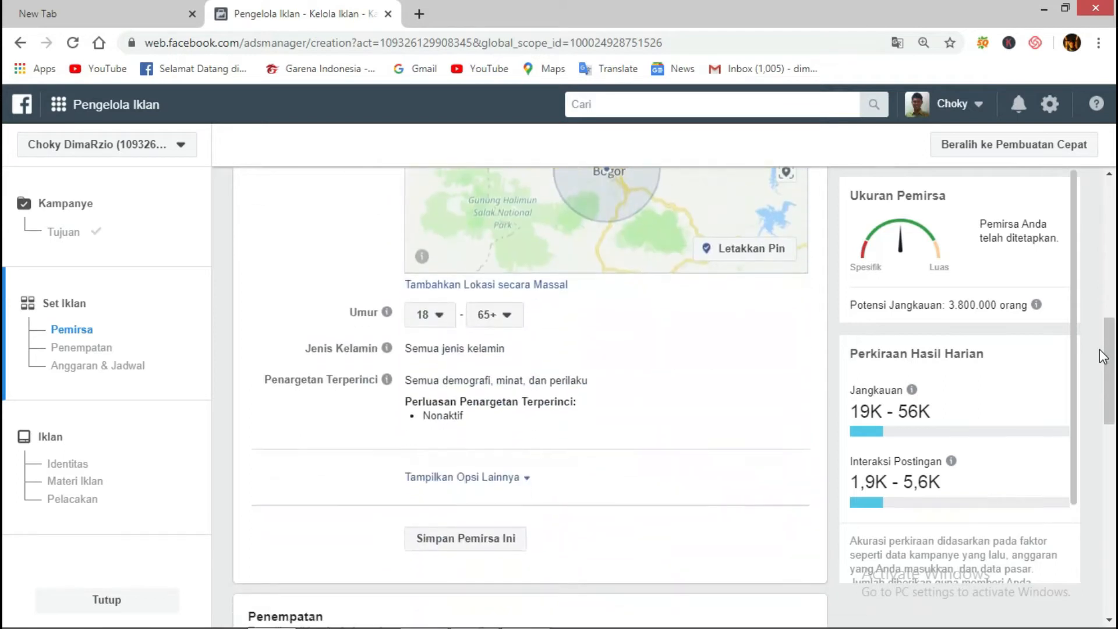
click(439, 316)
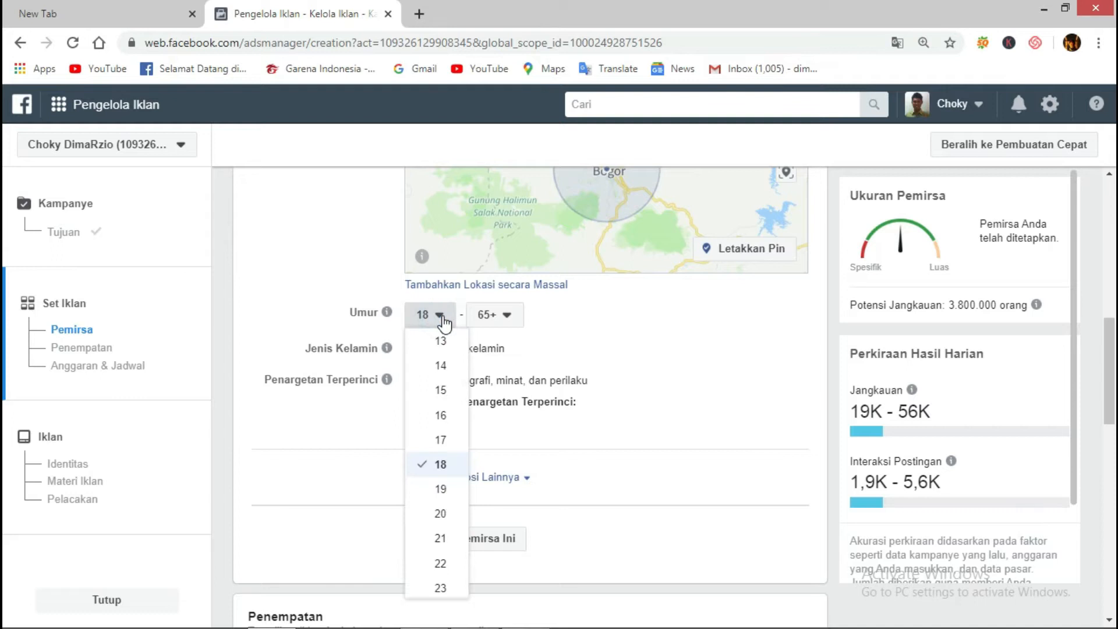
click(493, 317)
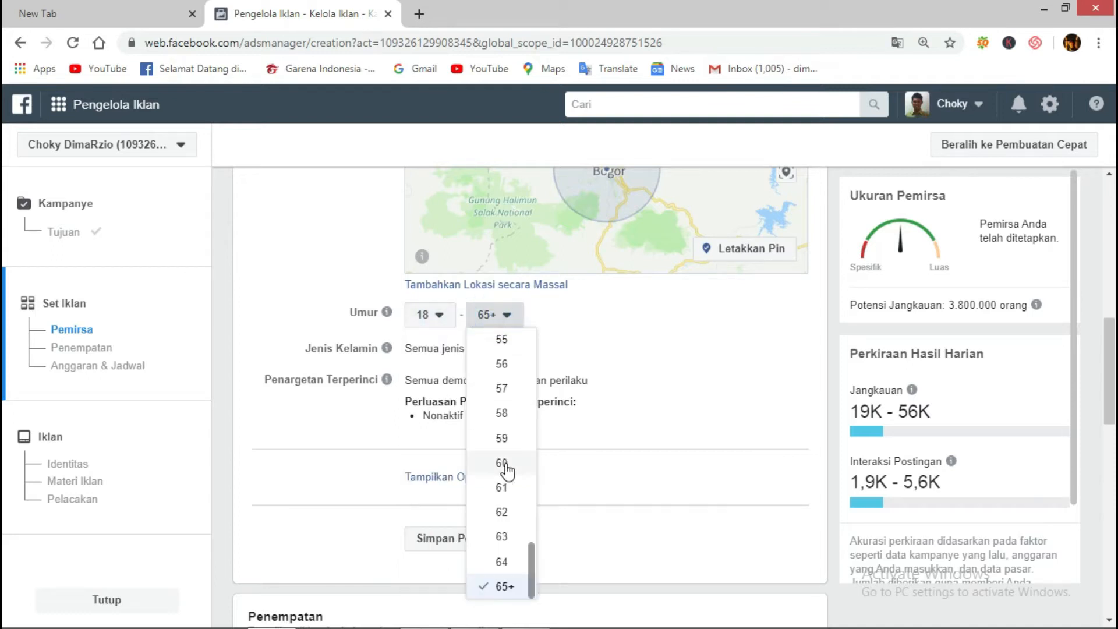
key(Up)
key(Up)
key(Up)
key(Up)
key(Up)
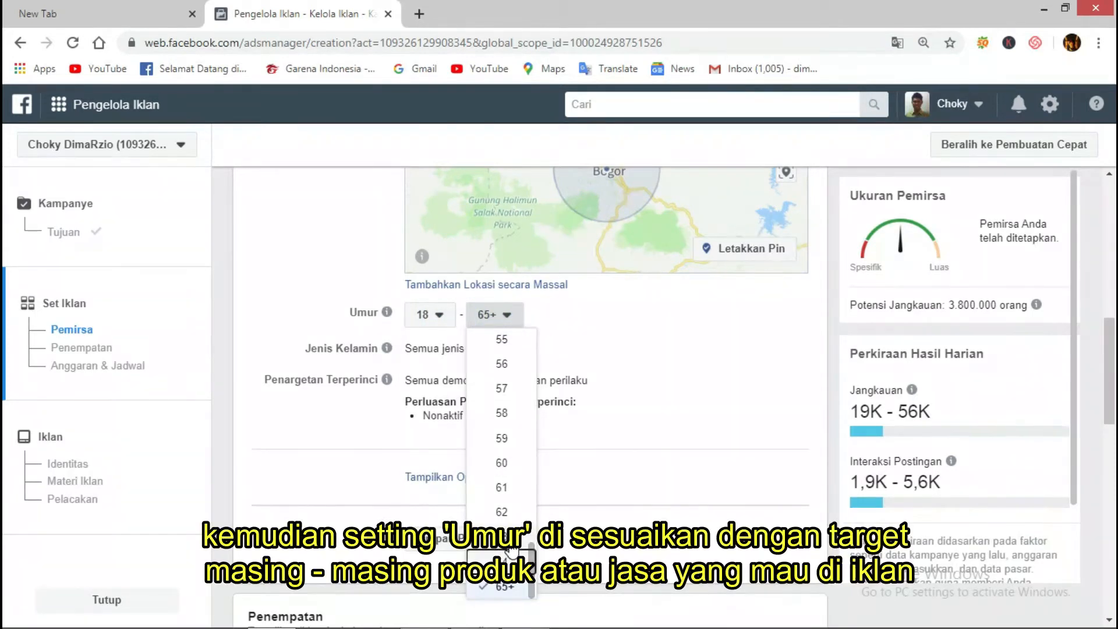
key(Up)
key(Up)
key(Up)
key(Up)
key(Up)
key(Up)
key(Up)
key(Up)
key(Up)
key(Up)
key(Up)
key(Up)
key(Up)
key(Up)
key(Up)
key(Up)
key(Up)
key(Up)
key(Up)
key(Up)
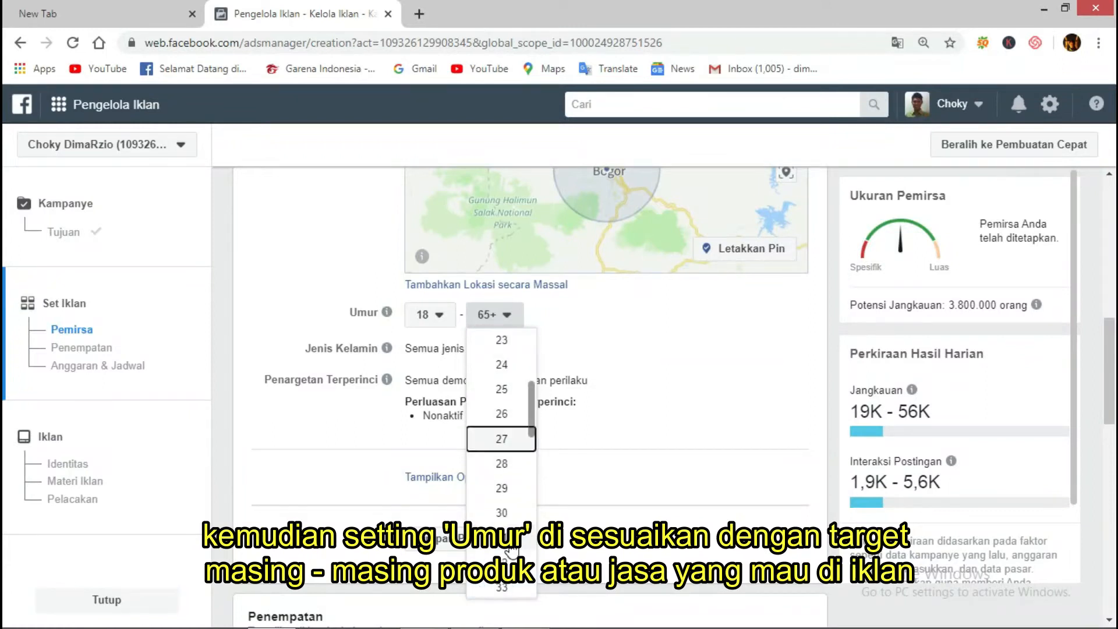
key(Up)
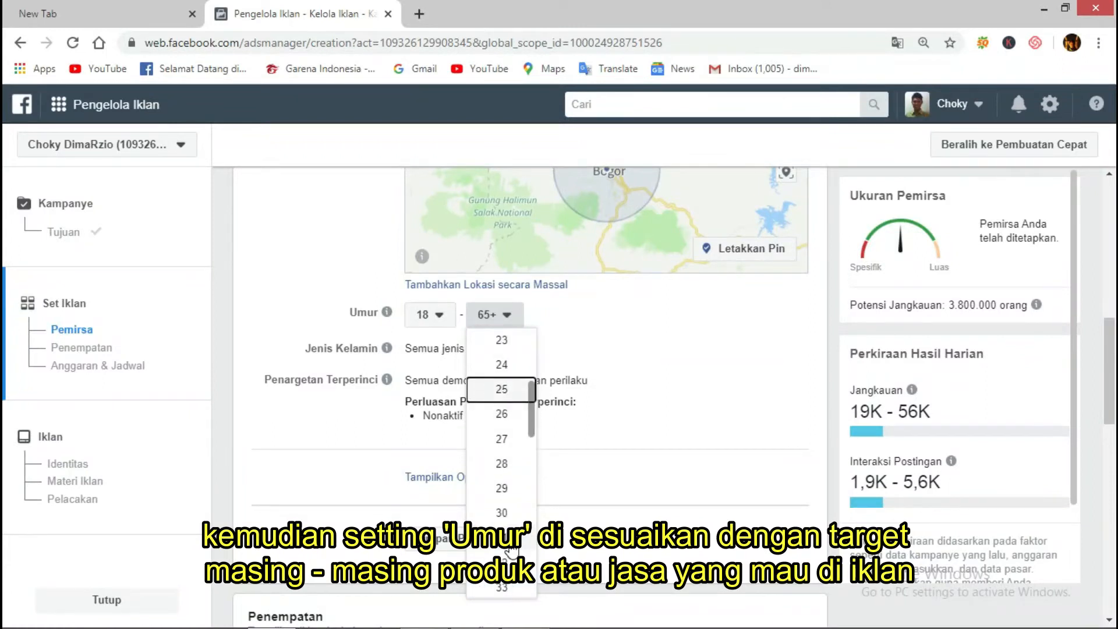
click(504, 391)
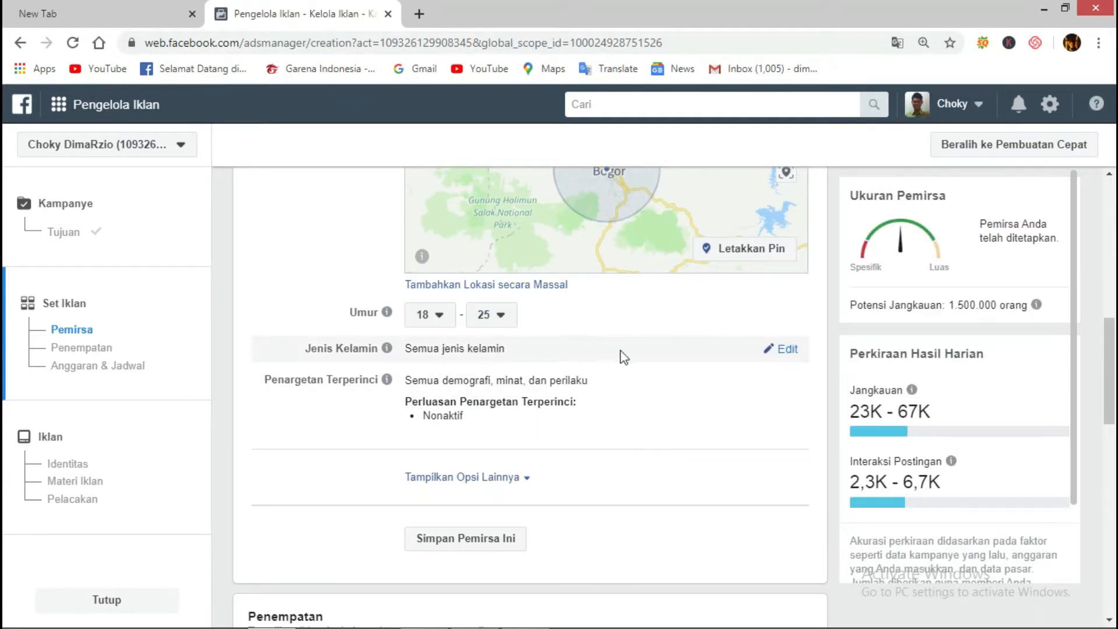
- Open the gender setting for editing and add the interest Burger to the audience's detailed targeting
click(791, 348)
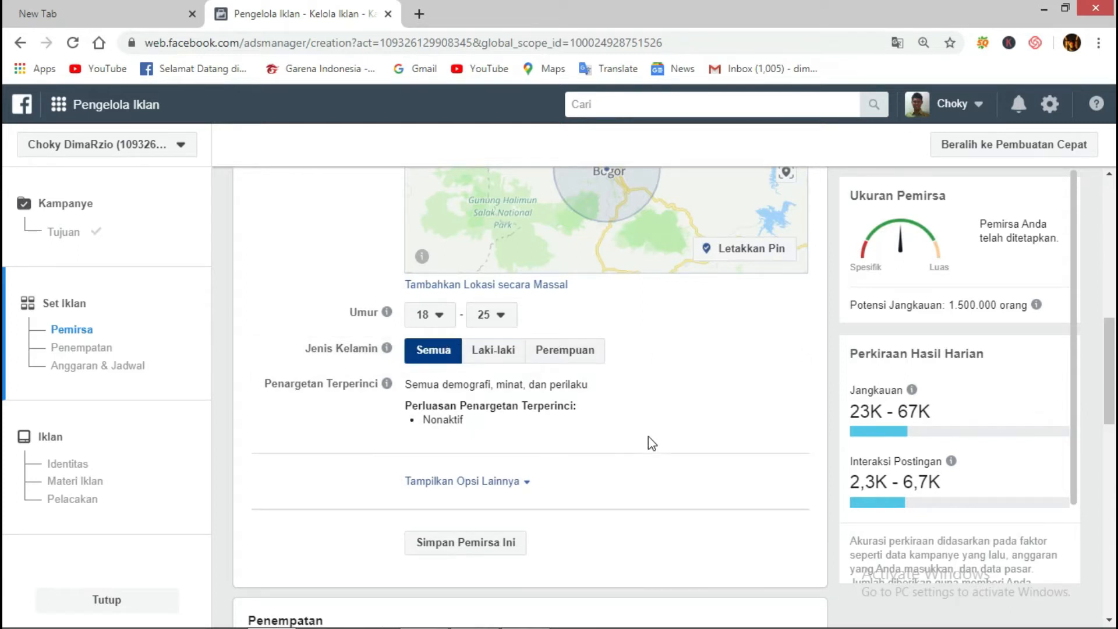
click(792, 384)
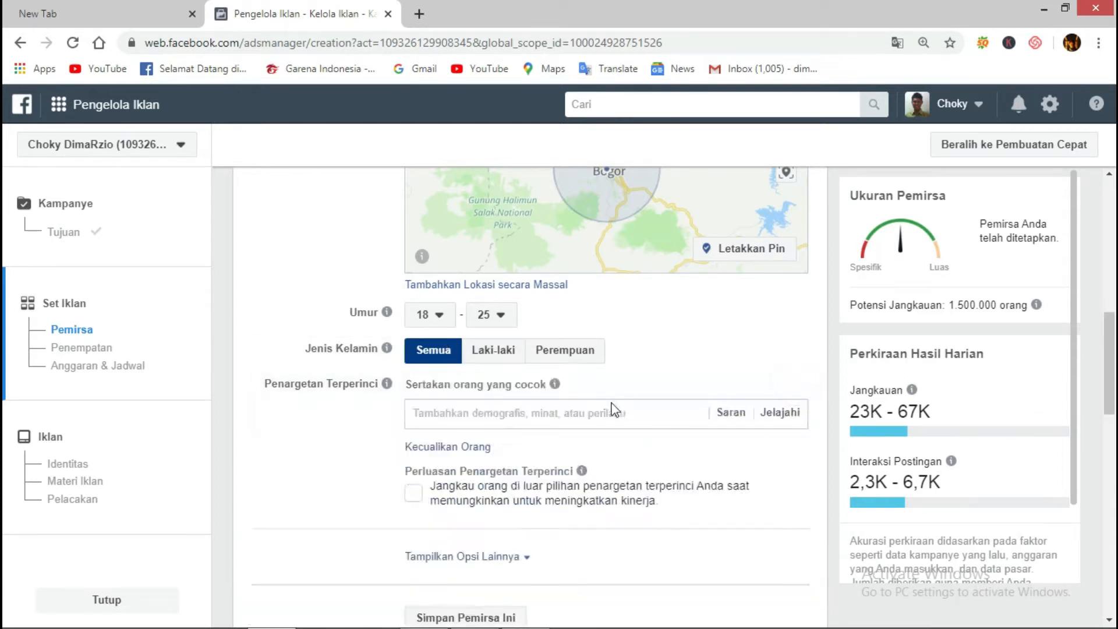
click(610, 413)
text(bu)
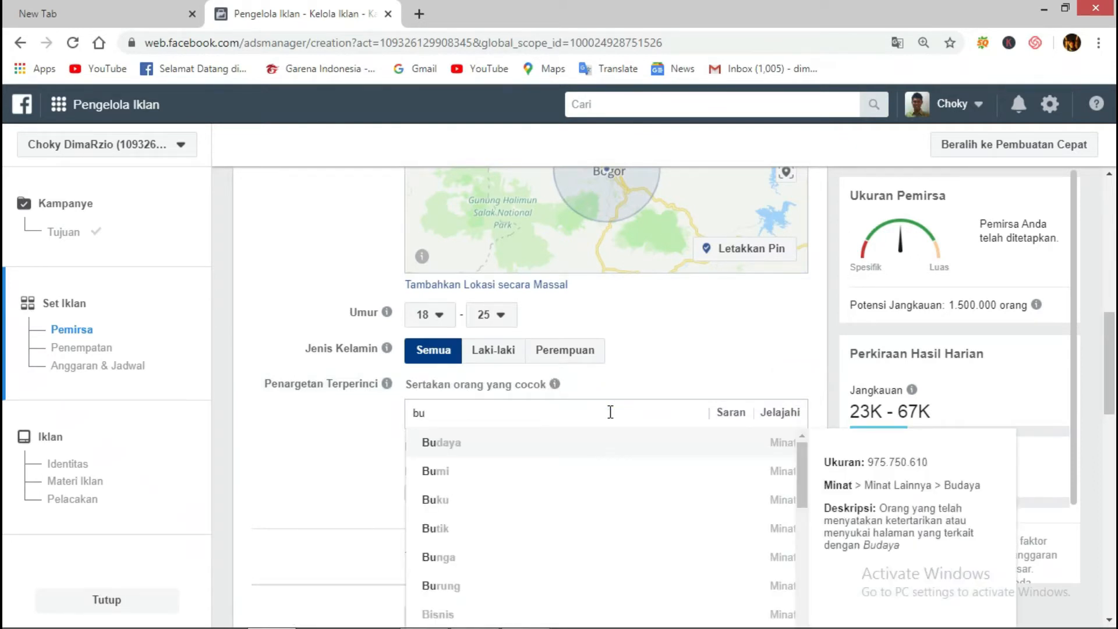
text(rger)
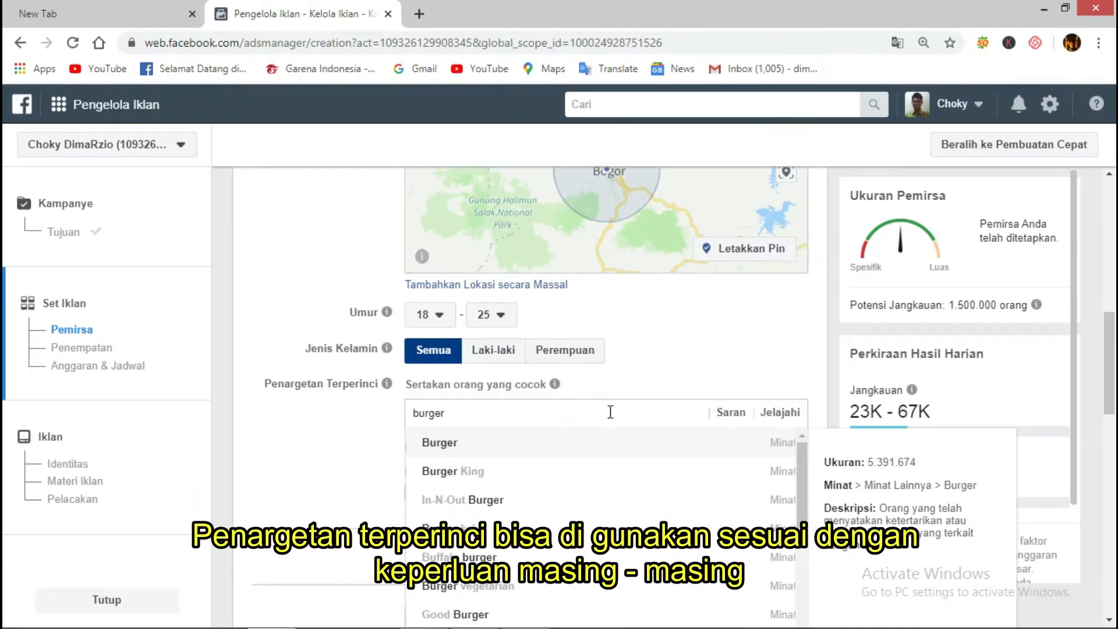
click(614, 445)
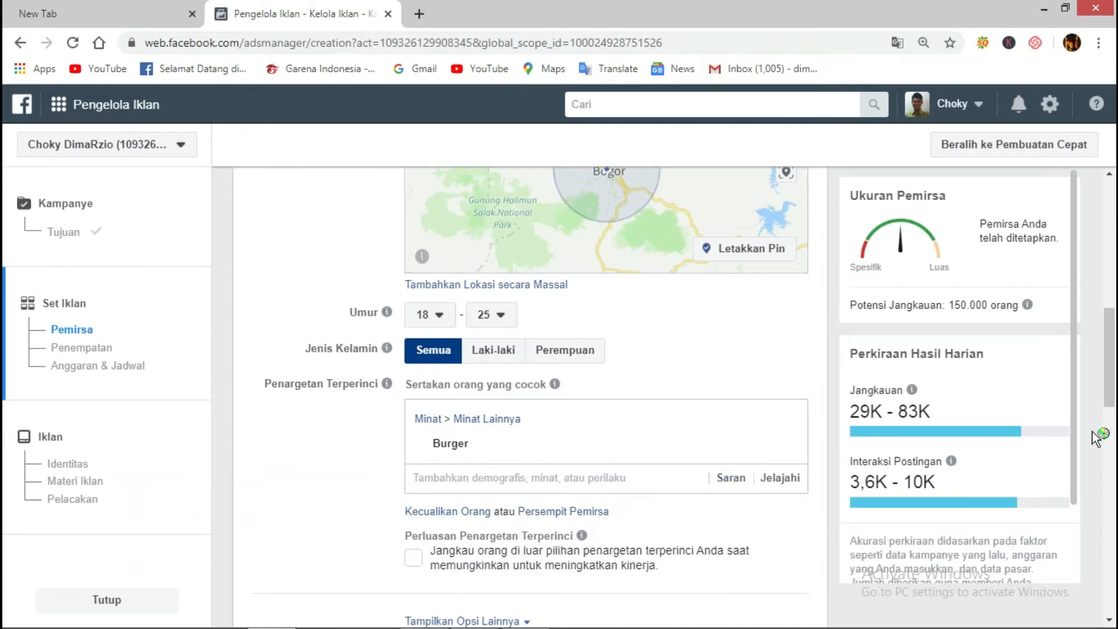
- Show the additional audience options and save the audience under the name "usaha burger 1"
scroll(1096, 436, down, 2)
scroll(1097, 437, down, 3)
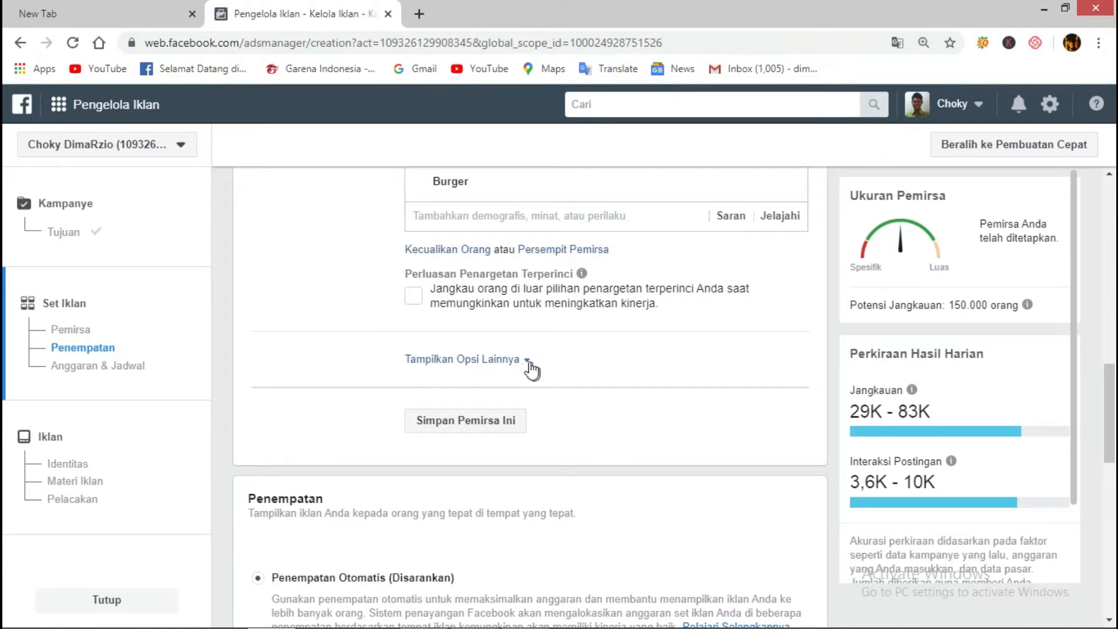
click(529, 361)
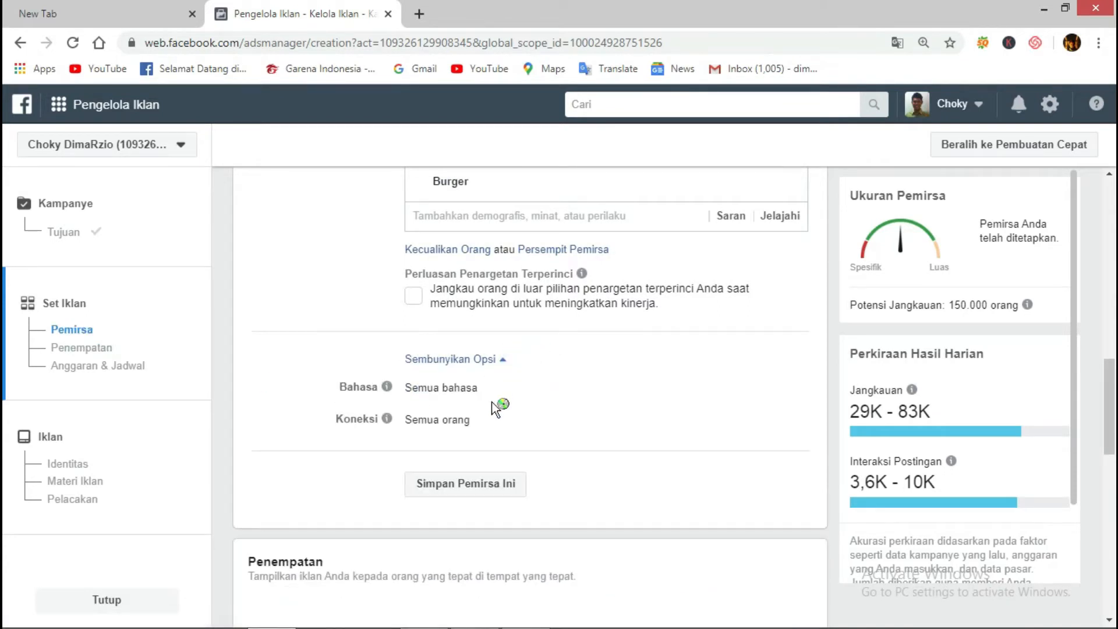
click(514, 493)
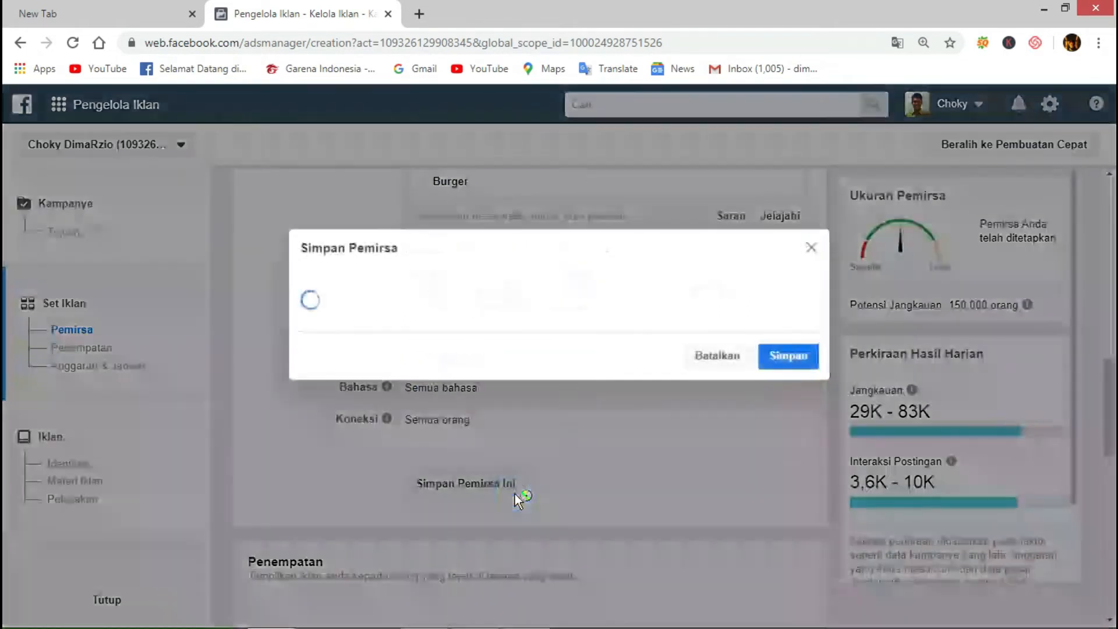
triple_click(564, 281)
key(BackSpace)
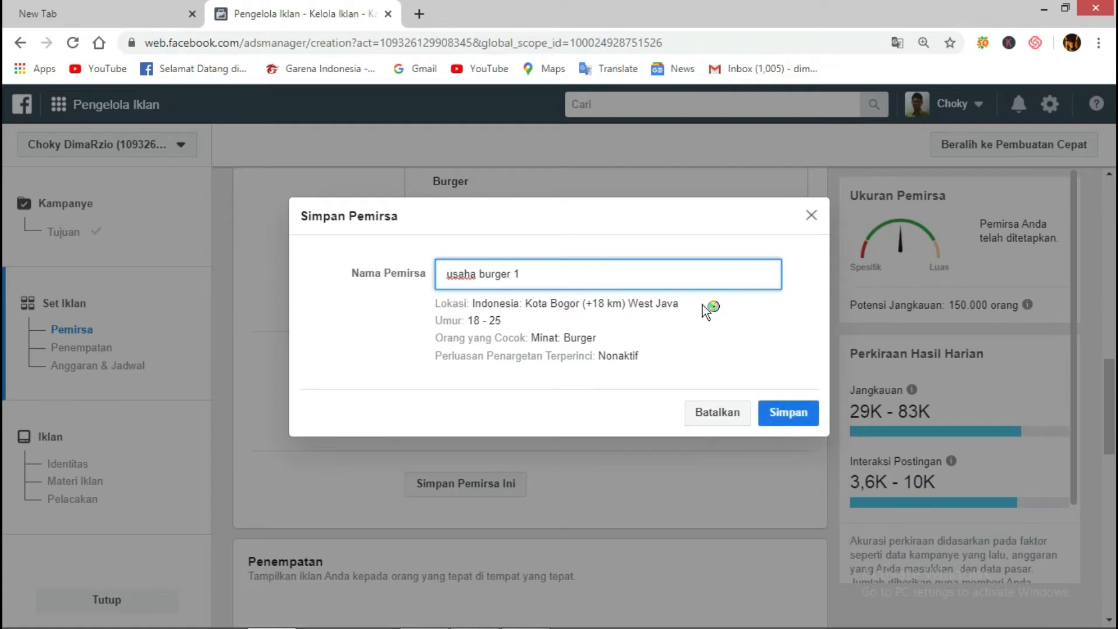
click(802, 418)
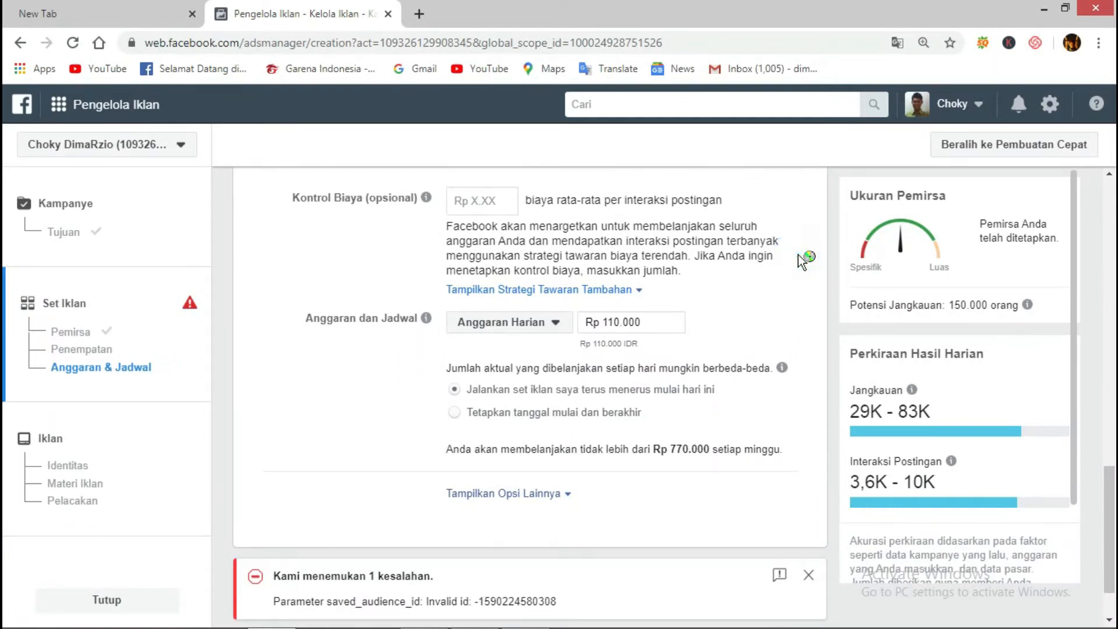
- Review the settings of the saved audience "usaha burger 1" in the ad set
scroll(802, 259, up, 7)
scroll(802, 259, down, 1)
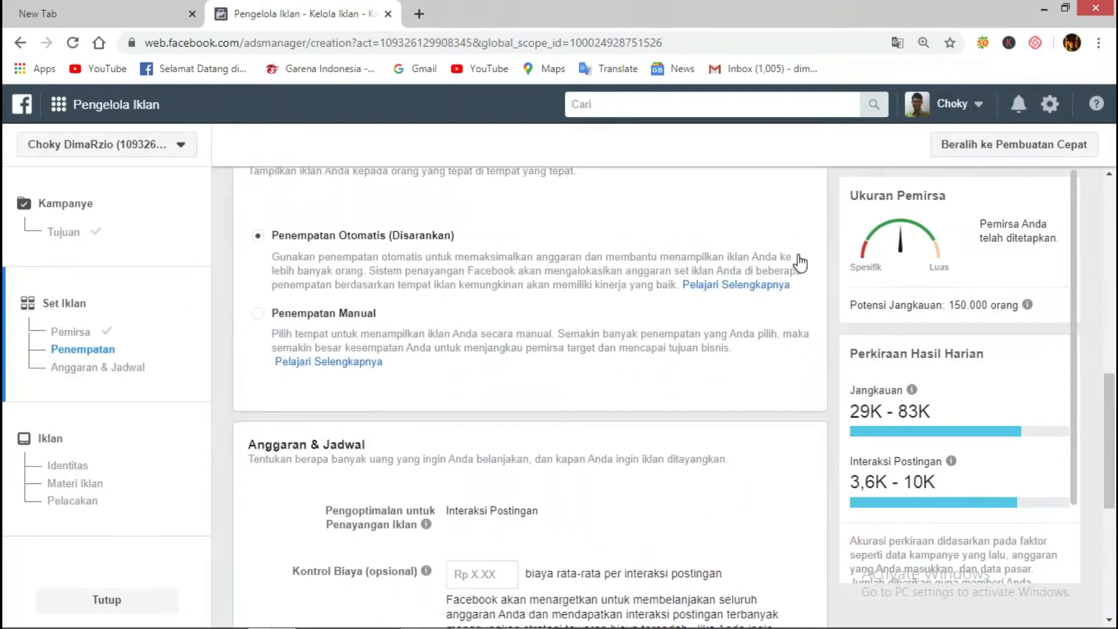
scroll(802, 259, up, 6)
scroll(803, 259, up, 2)
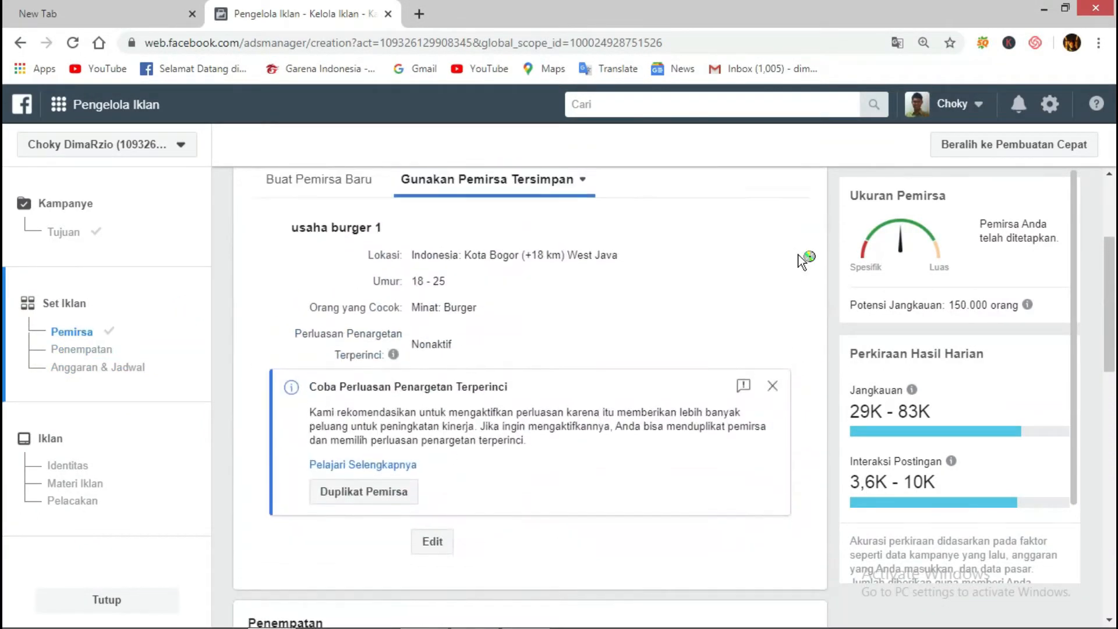
drag(394, 282, 294, 272)
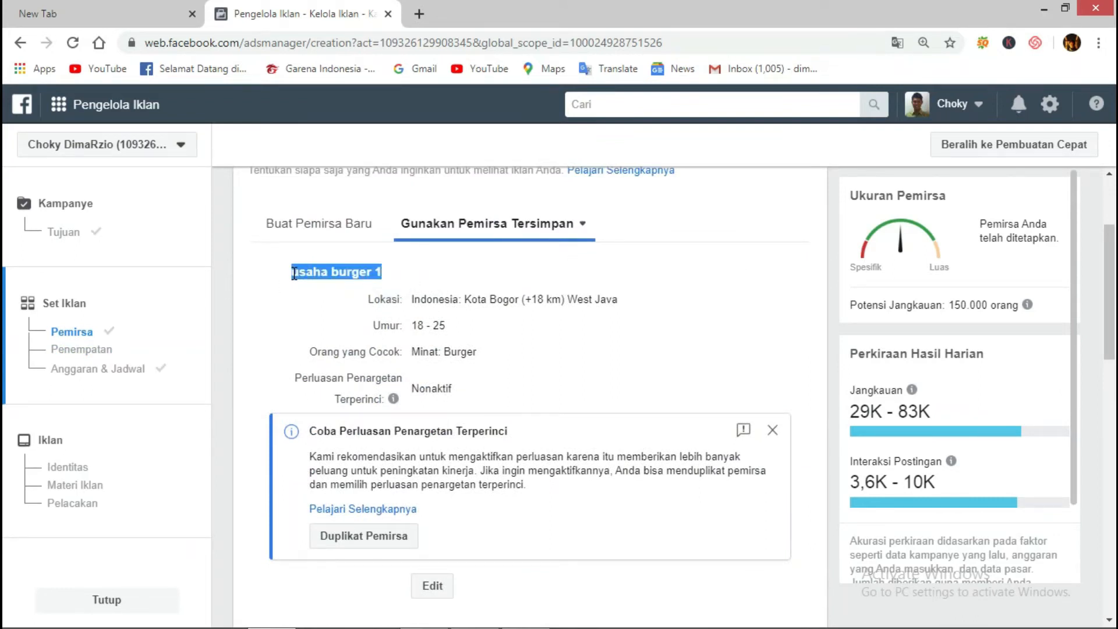
click(793, 321)
- Switch the ad set to manual placement and remove Facebook from the platforms, keeping only Instagram
scroll(792, 321, down, 1)
scroll(793, 320, down, 6)
scroll(794, 327, down, 1)
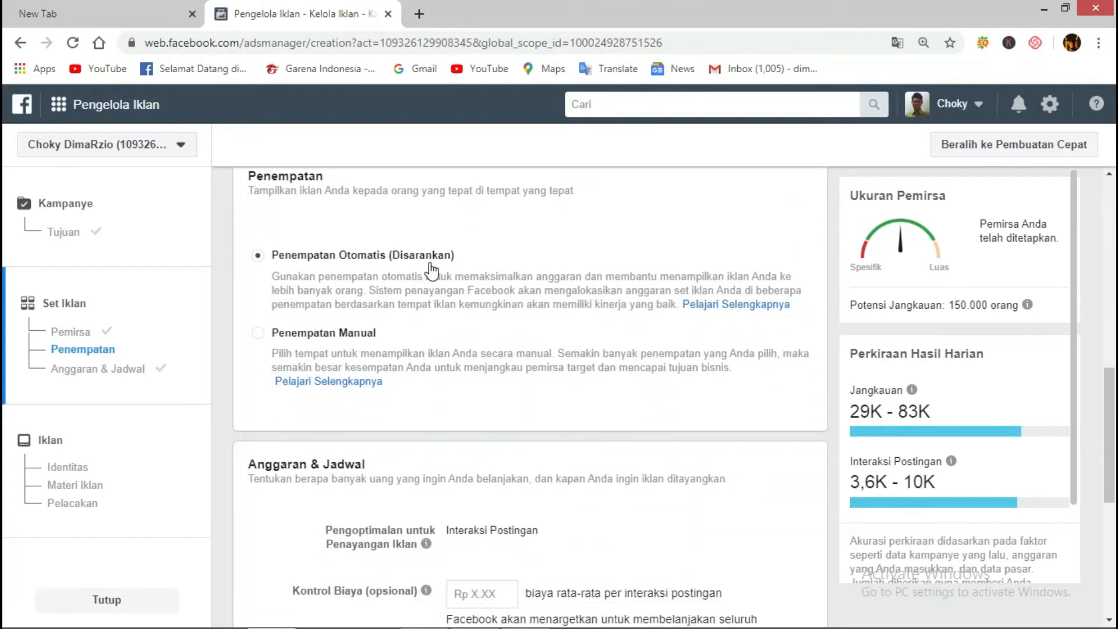
click(348, 334)
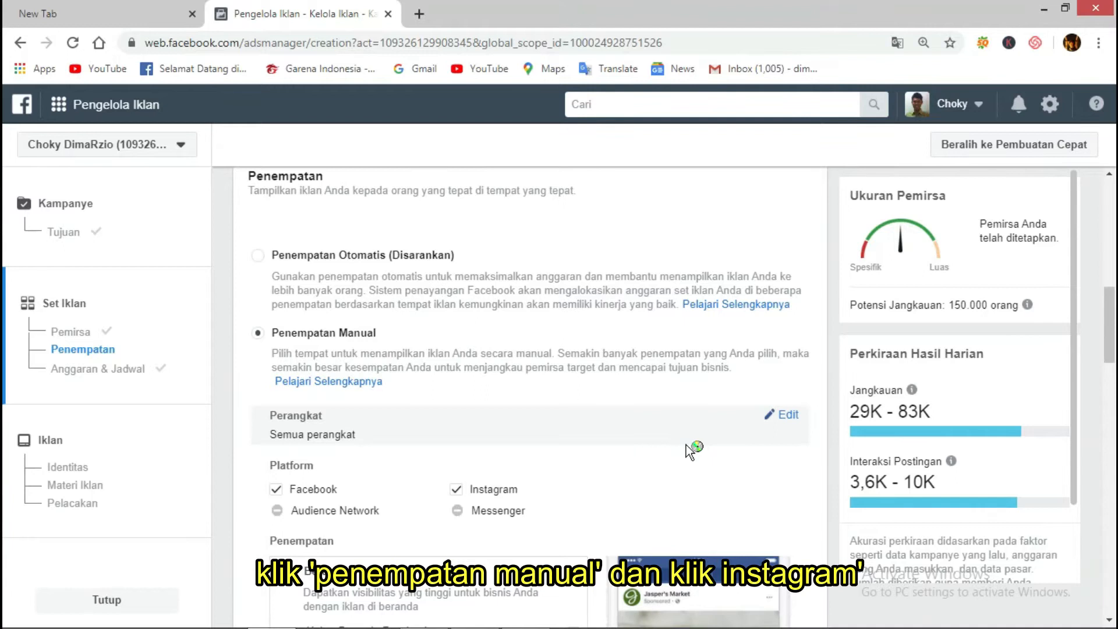
scroll(685, 445, down, 5)
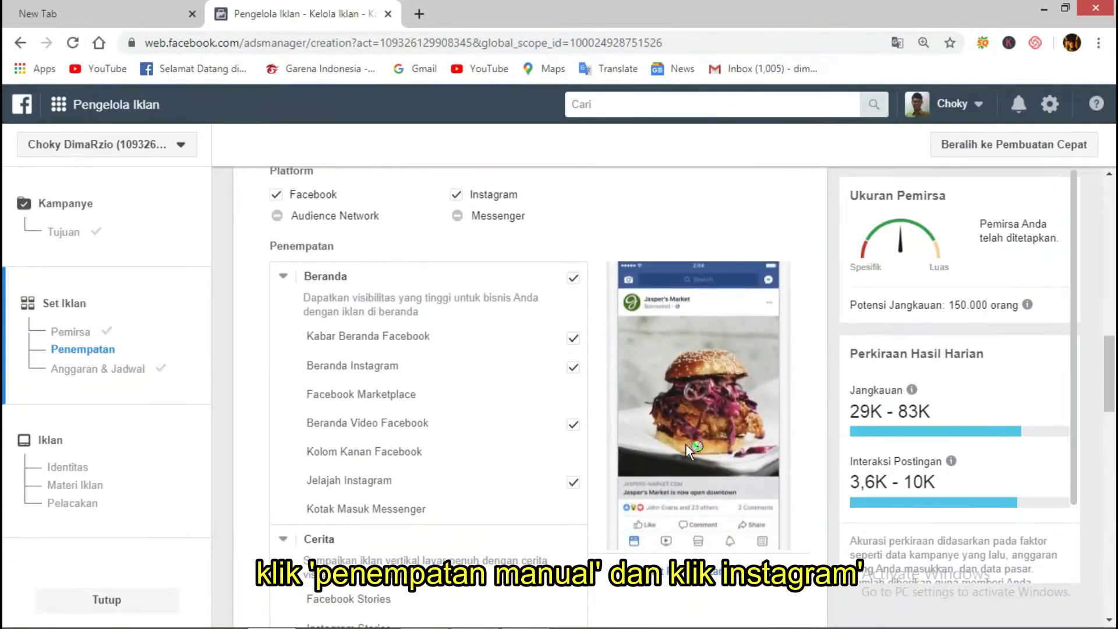
click(276, 194)
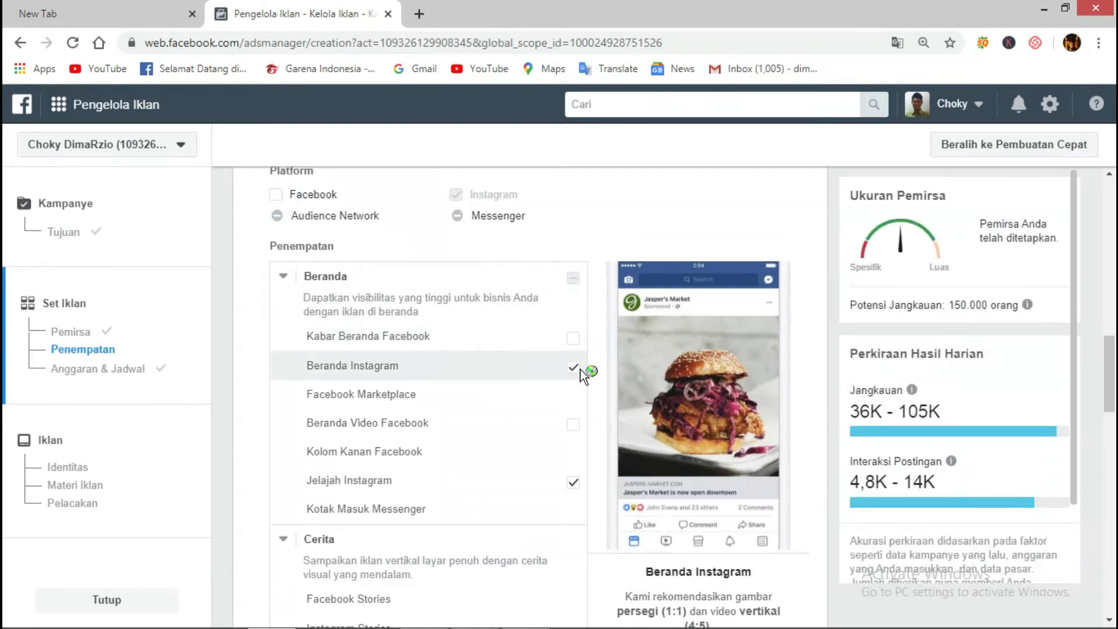
- Examine the Instagram feed and Instagram Explore placements and the rest of the placement list
click(595, 371)
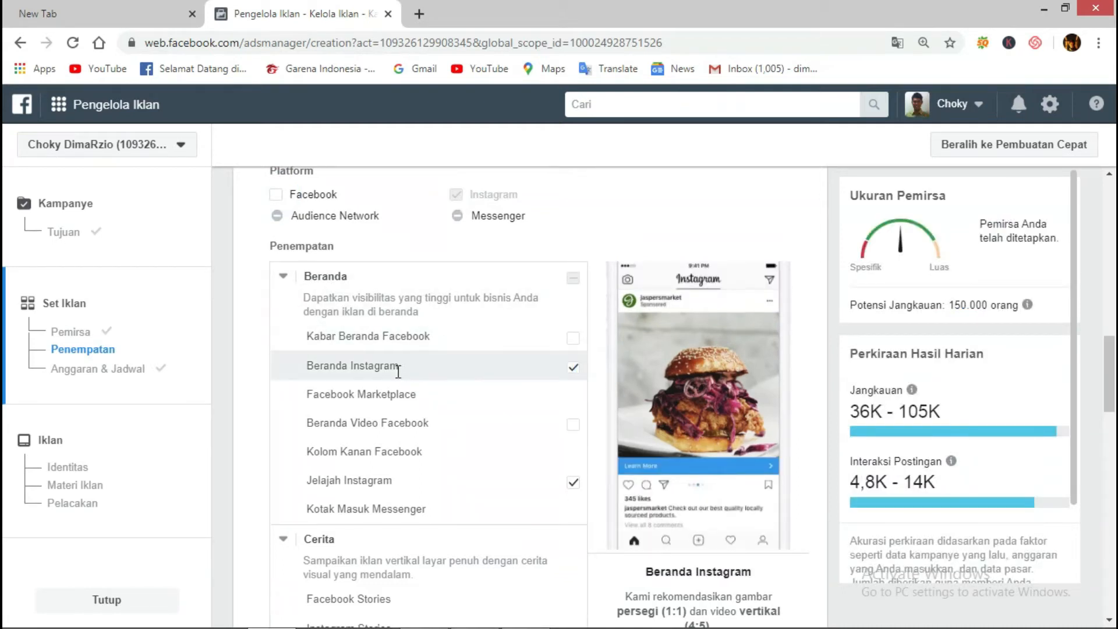
drag(411, 369, 301, 368)
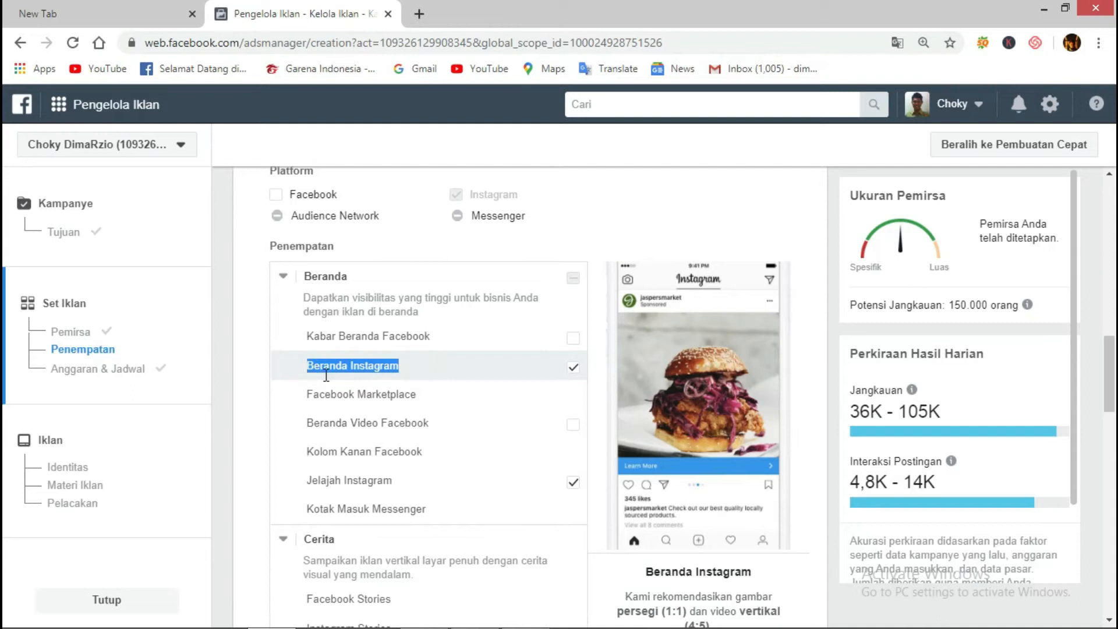
drag(401, 482, 306, 483)
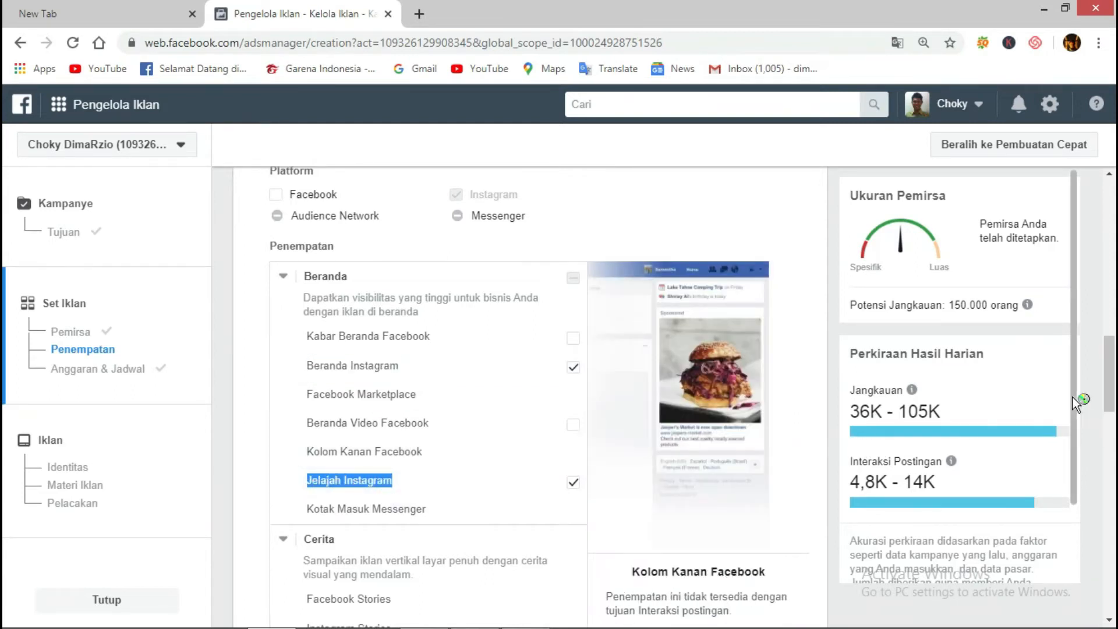
click(1099, 391)
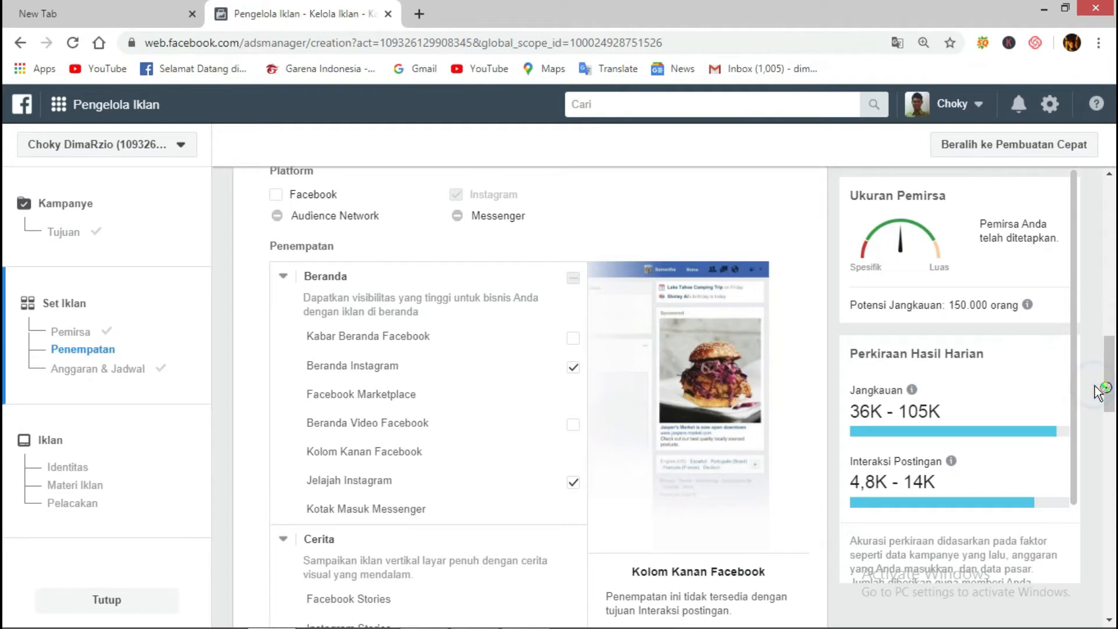
scroll(1099, 391, down, 4)
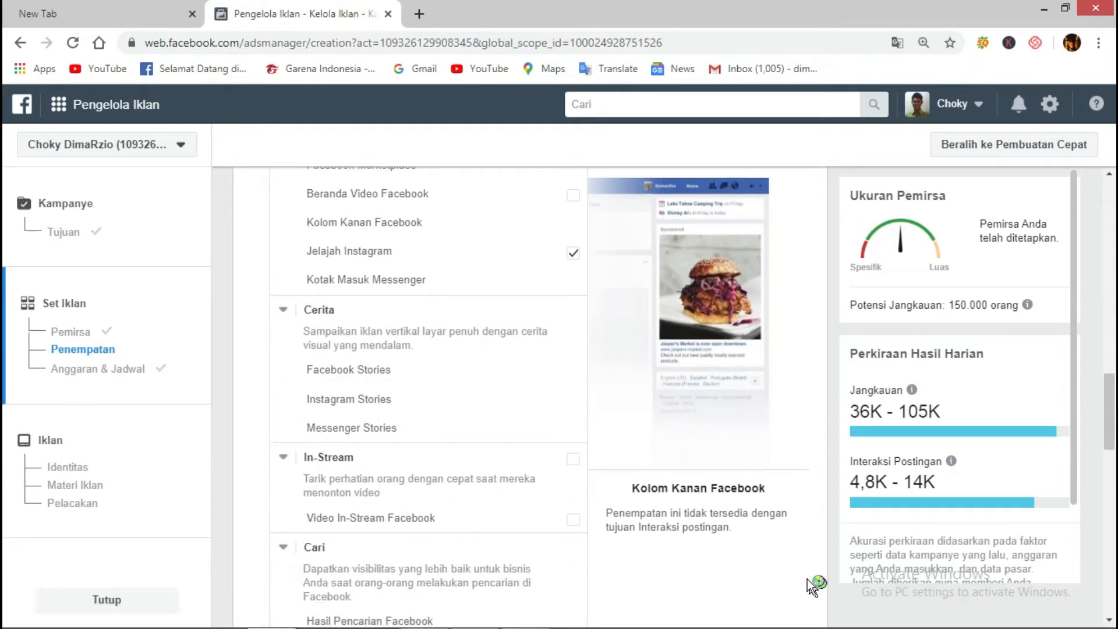
scroll(793, 579, down, 5)
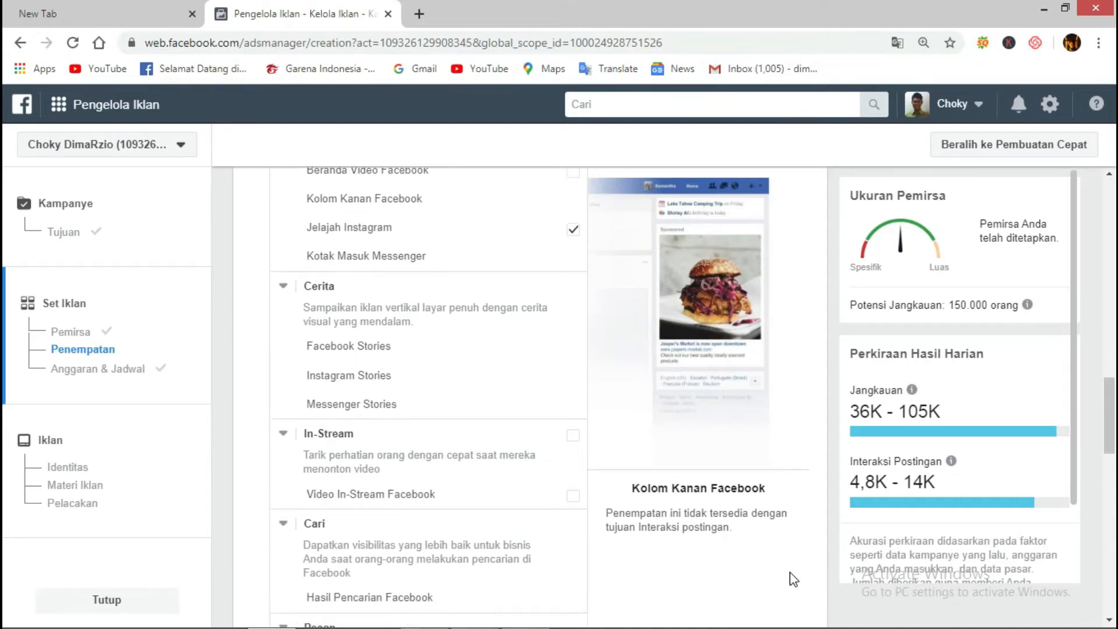
scroll(793, 579, down, 4)
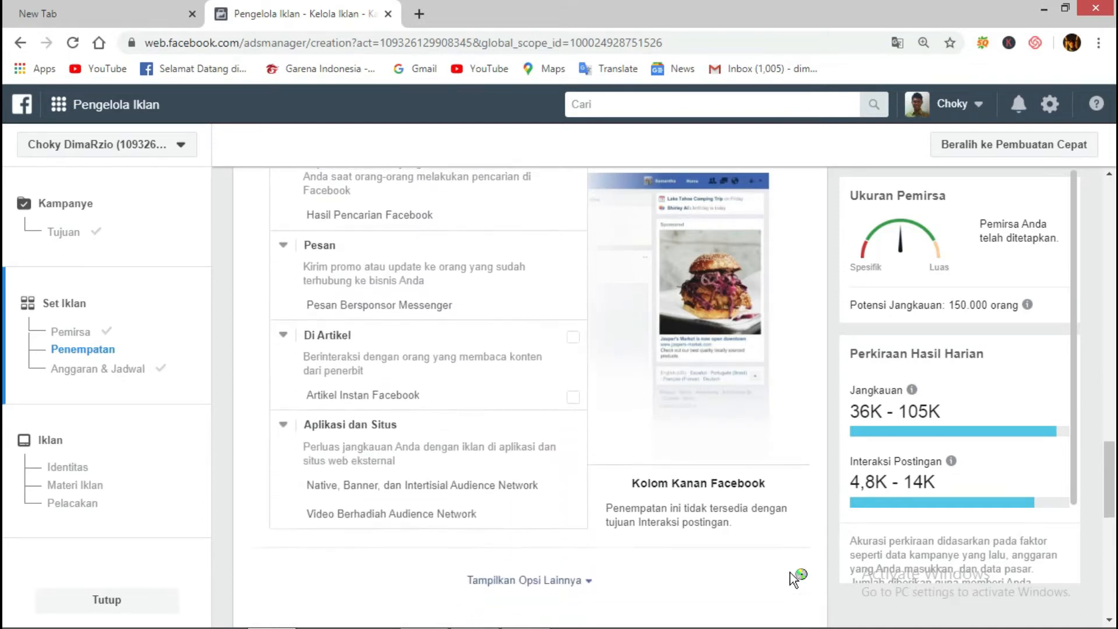
- Set the daily budget to Rp 20.000 and check the estimated daily post engagement
scroll(789, 572, down, 5)
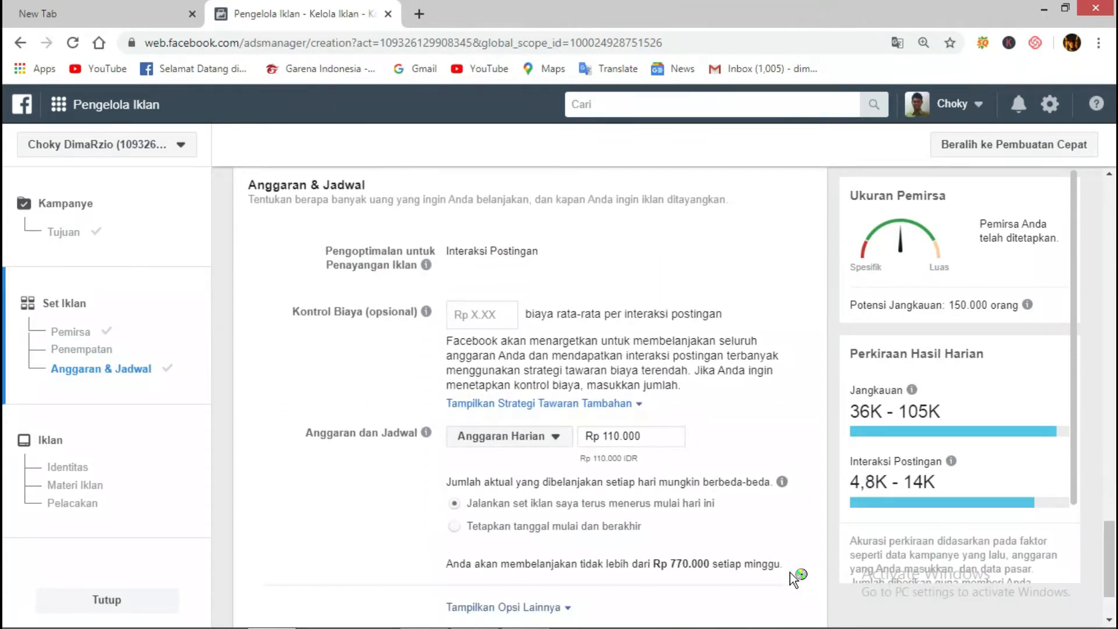
click(566, 442)
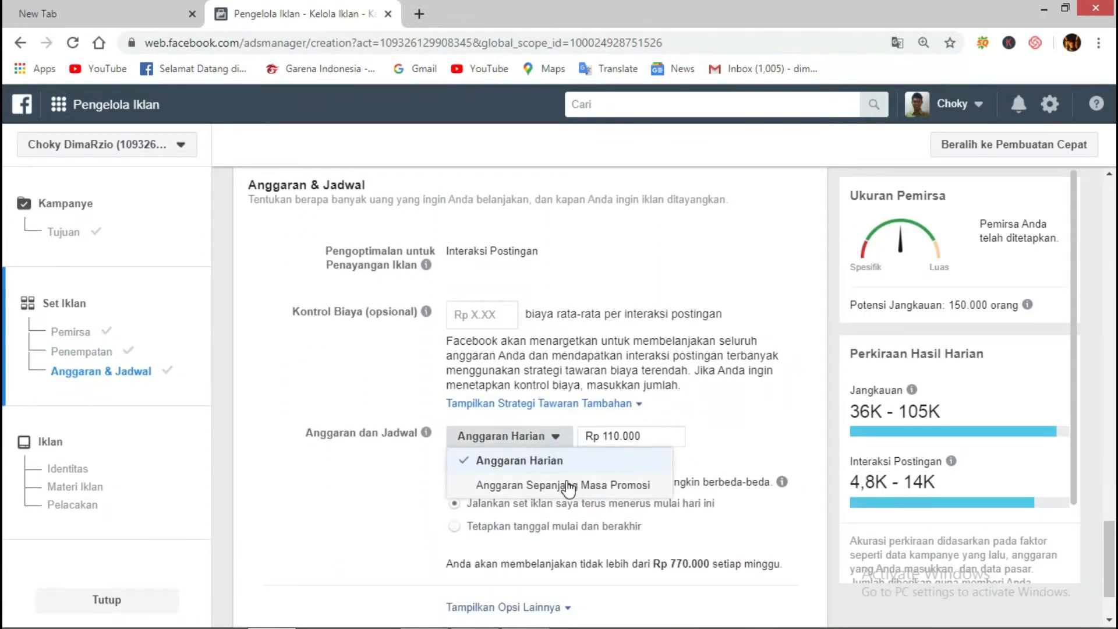
click(646, 435)
drag(644, 435, 583, 437)
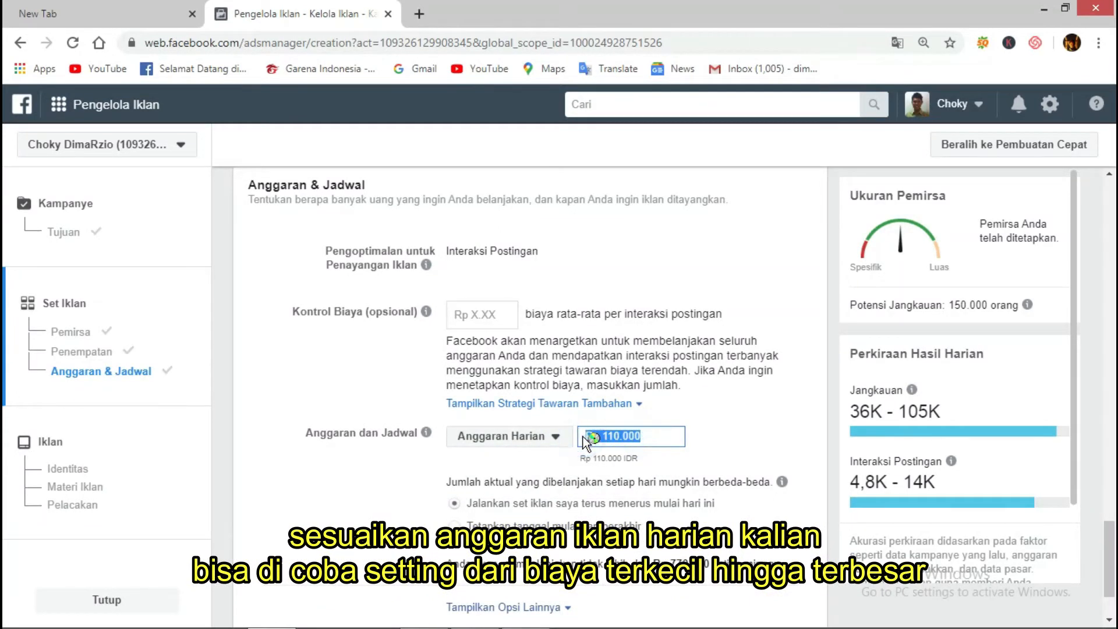
text(20000)
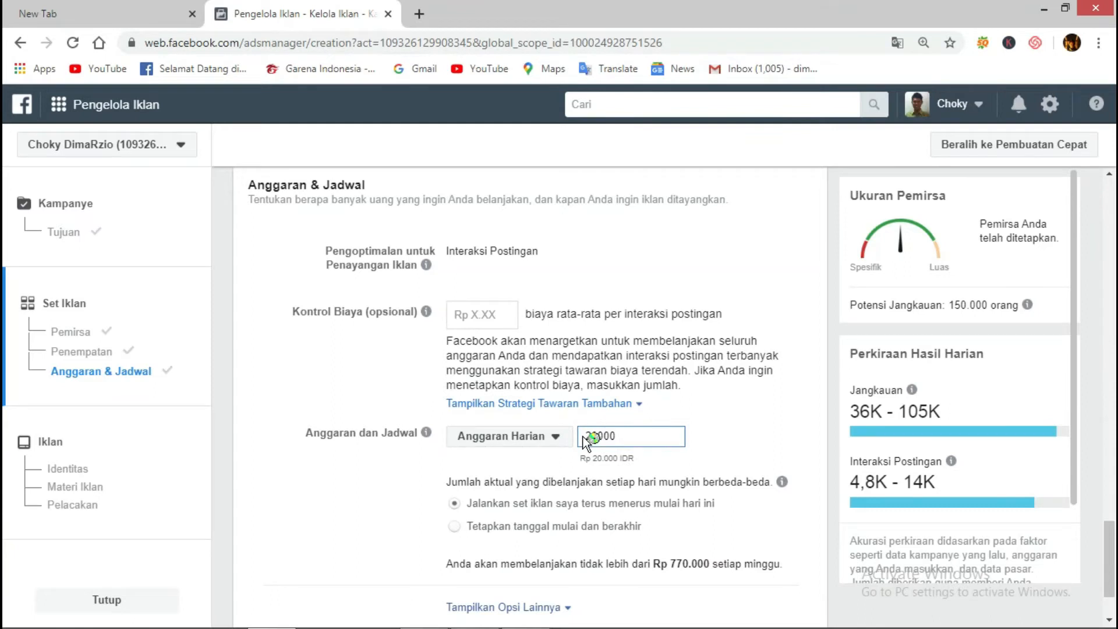
drag(958, 483, 870, 483)
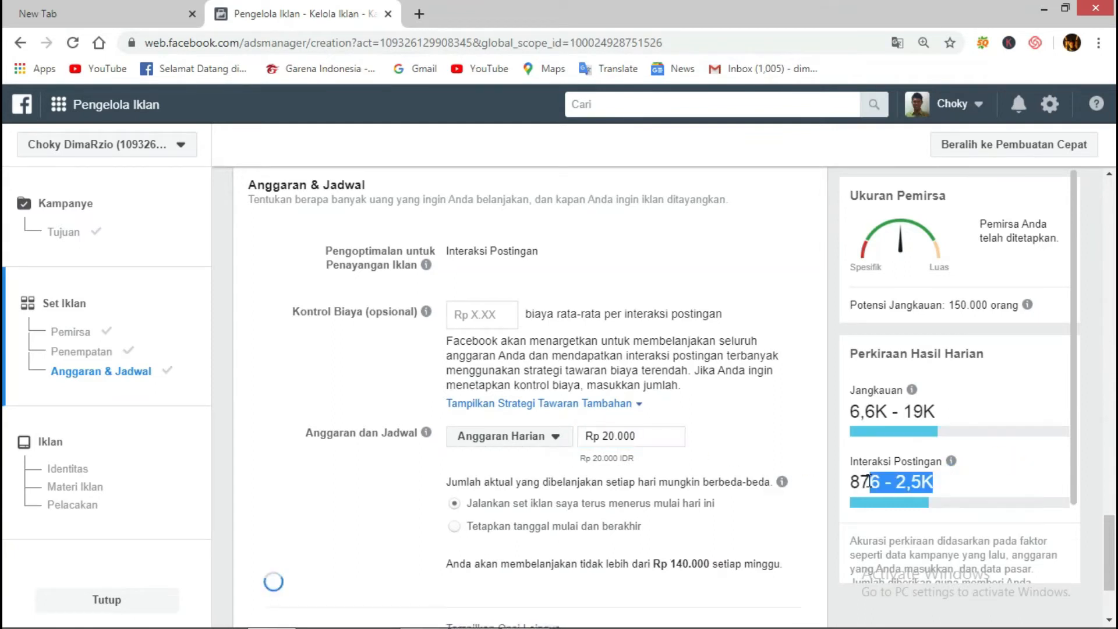
click(760, 461)
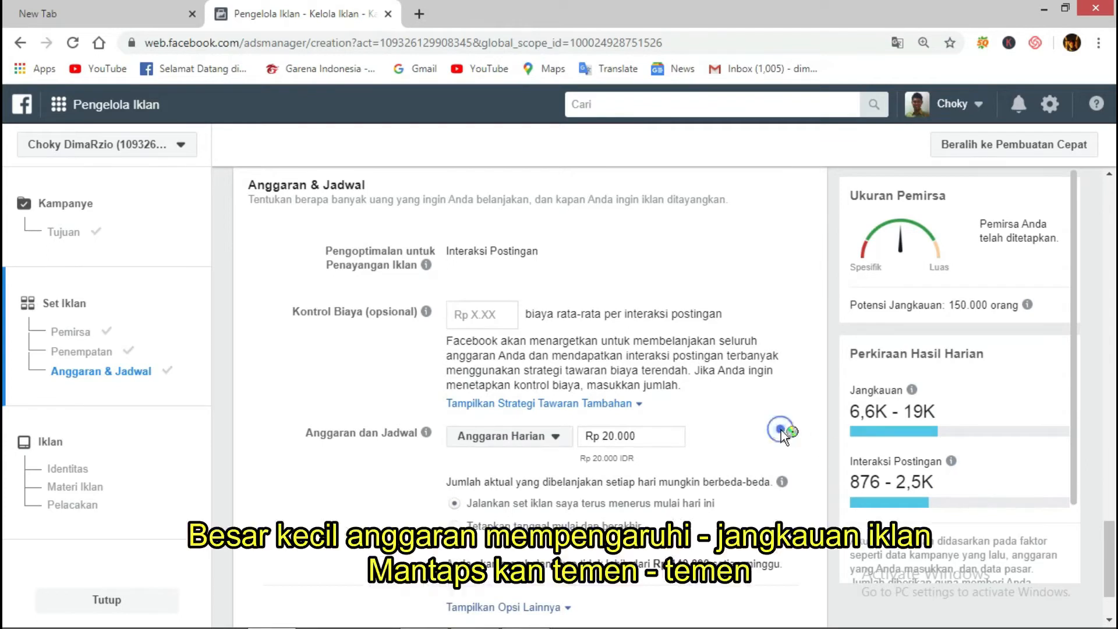
- Raise the daily budget to Rp 200.000 and compare the estimated daily post engagement
click(639, 431)
drag(593, 435, 568, 442)
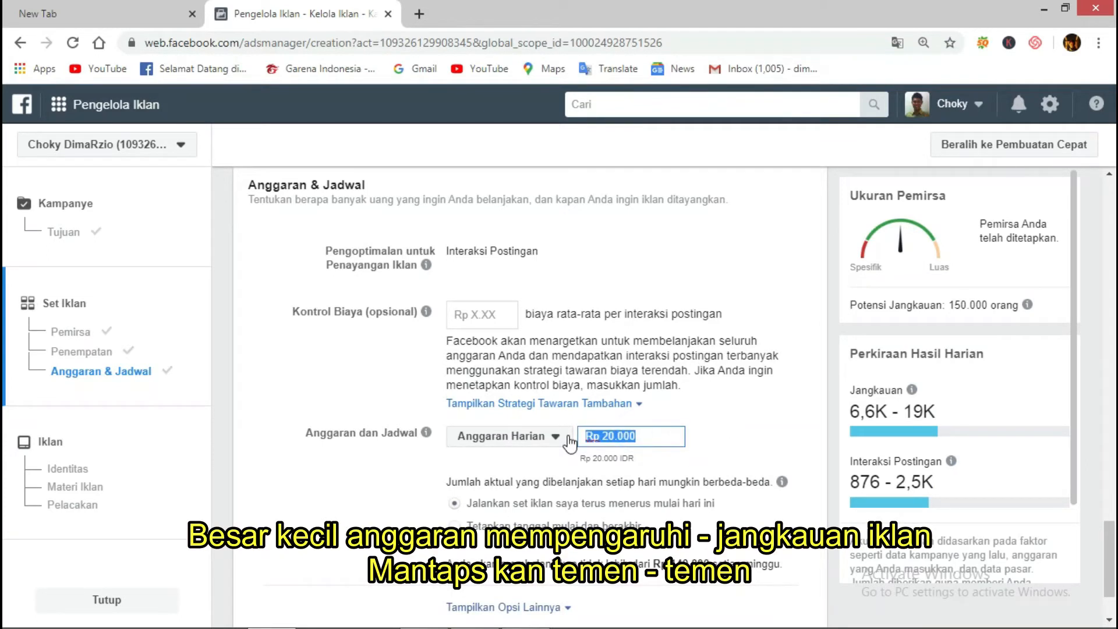
text(200000)
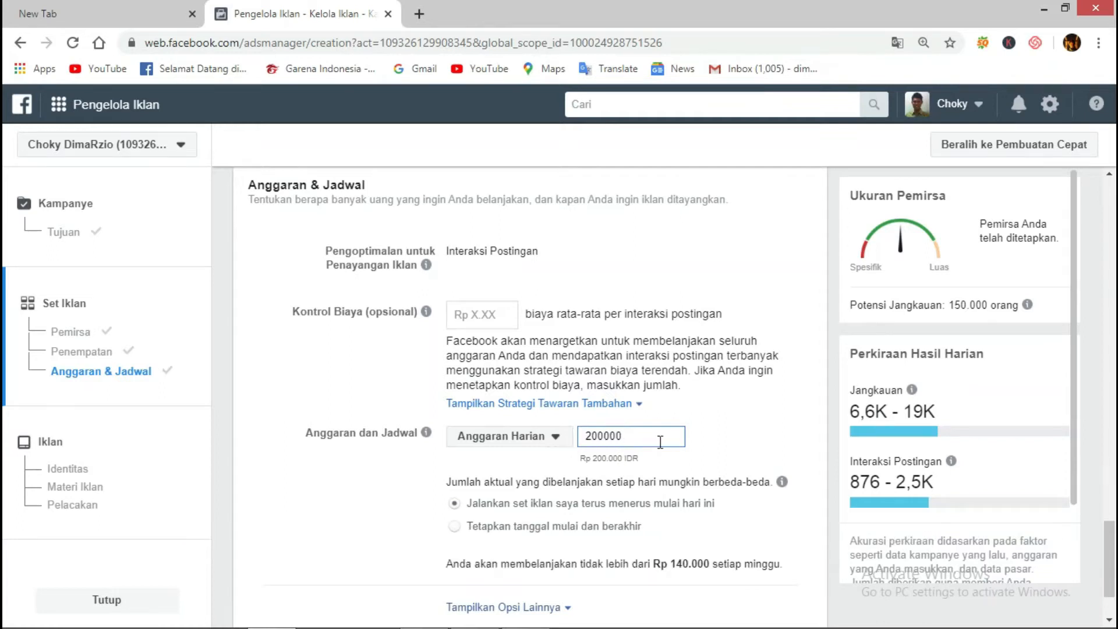
click(728, 456)
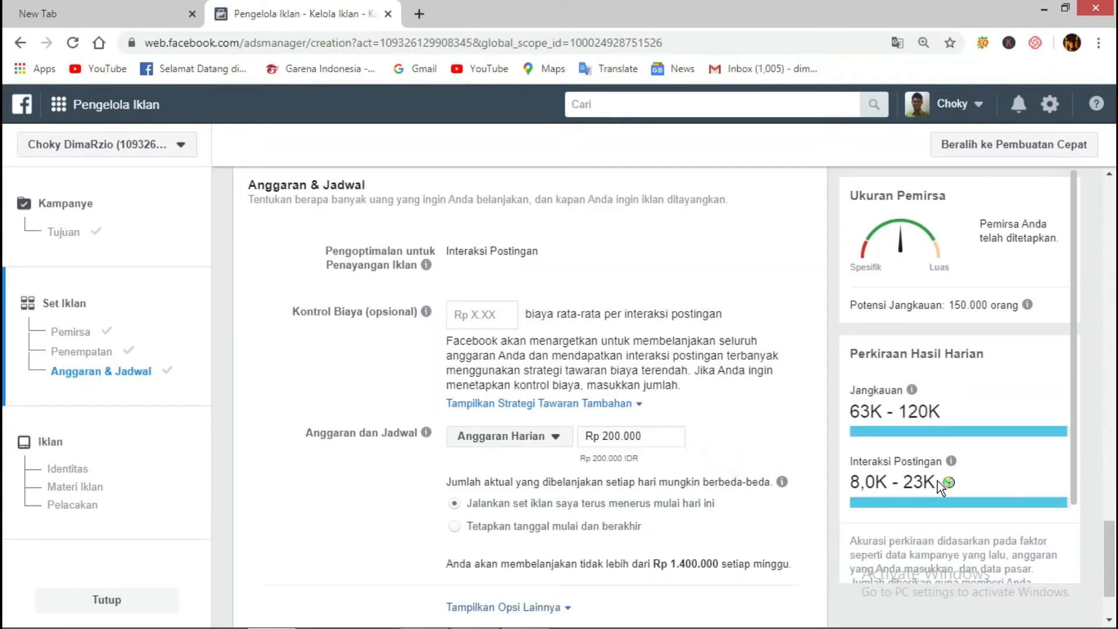
drag(939, 483, 873, 482)
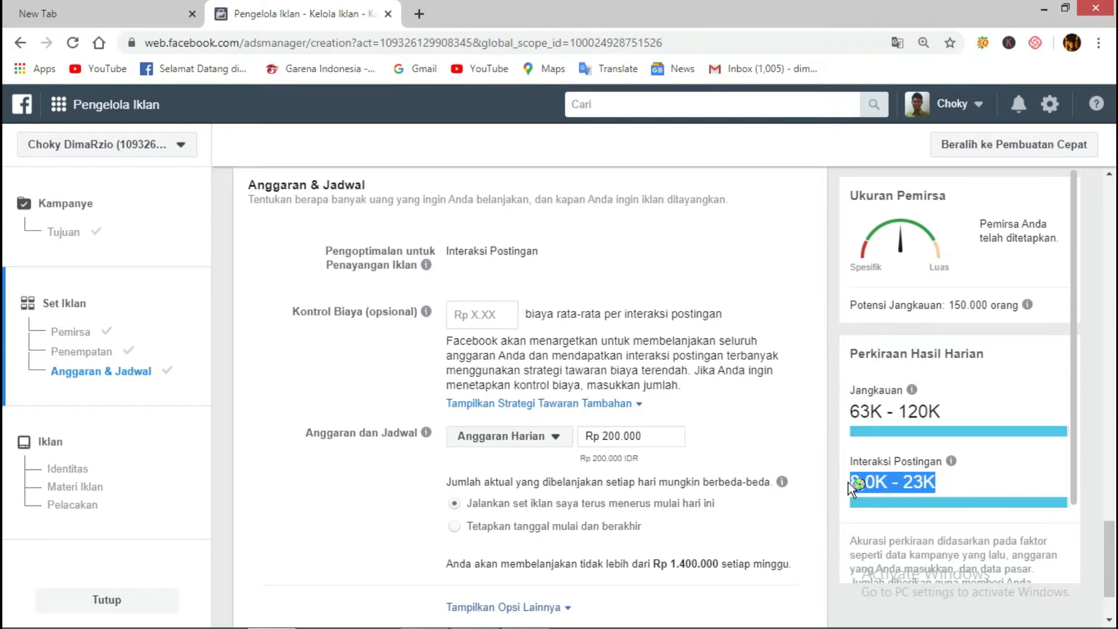
click(804, 523)
- Show the additional budget options and try a daily budget of Rp 50.000 against the engagement estimate
scroll(570, 512, down, 2)
click(567, 509)
double_click(646, 337)
text(50000)
click(749, 339)
drag(942, 482, 844, 486)
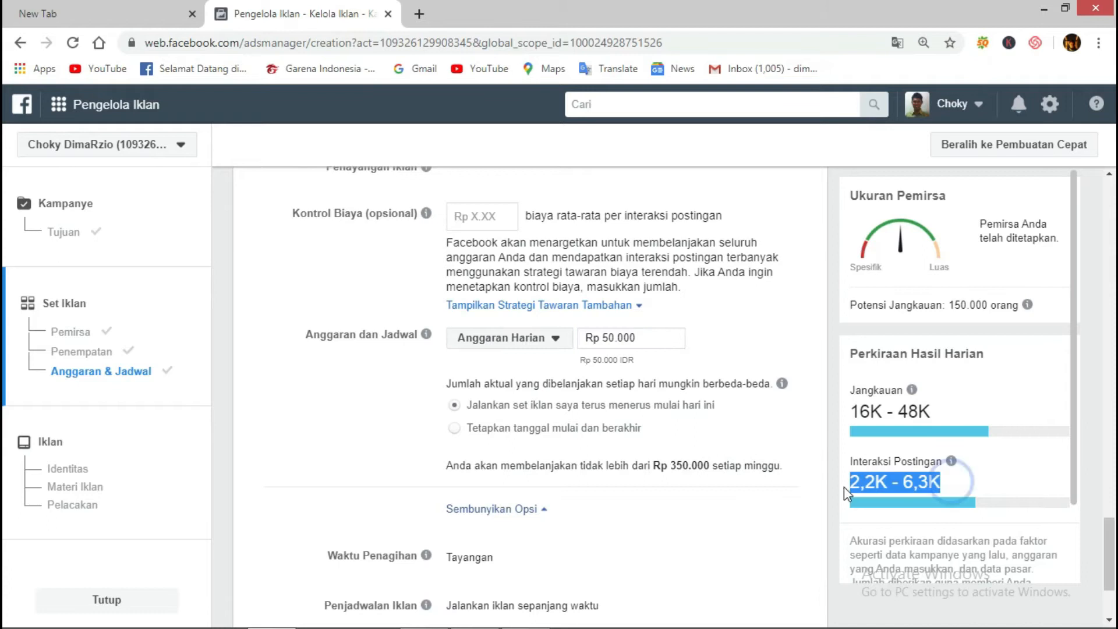
- Try a daily budget of Rp 500.000 and check the estimated daily post engagement
drag(656, 337, 505, 344)
text(500000)
click(748, 439)
drag(945, 481, 892, 484)
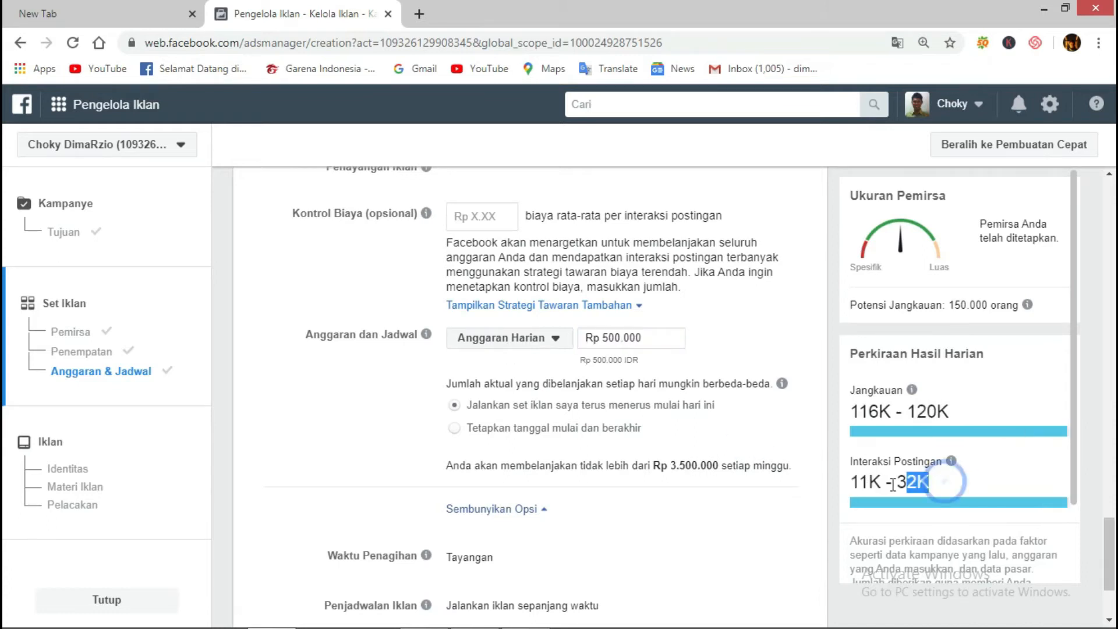
click(642, 437)
- Set the daily budget to Rp 50.000 and continue from the ad set to the ad setup
drag(658, 338, 543, 326)
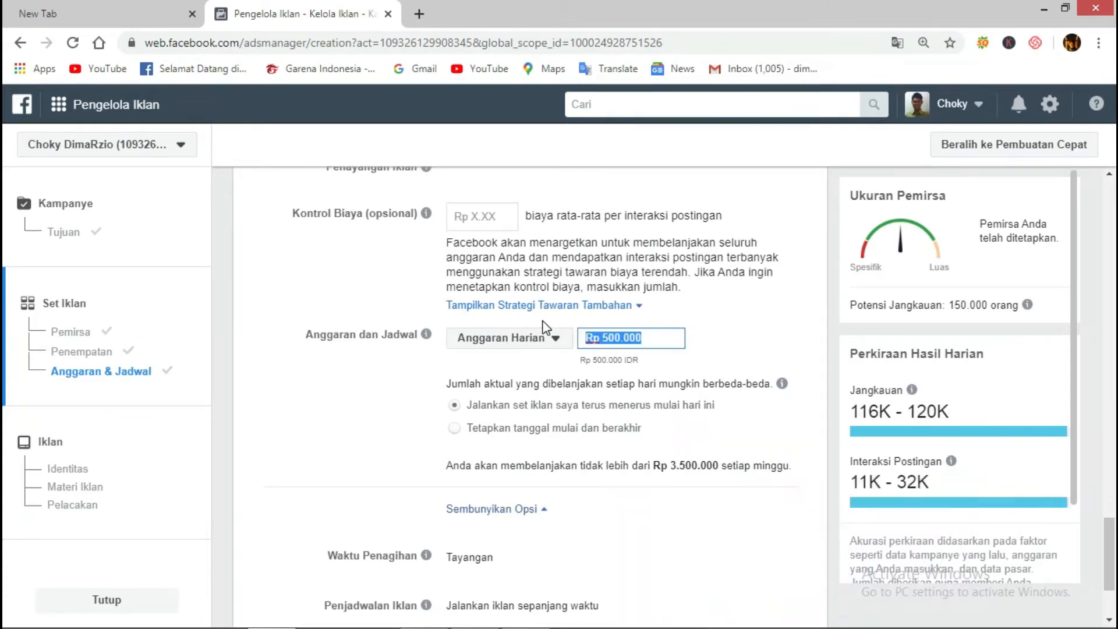
text(50000)
click(819, 502)
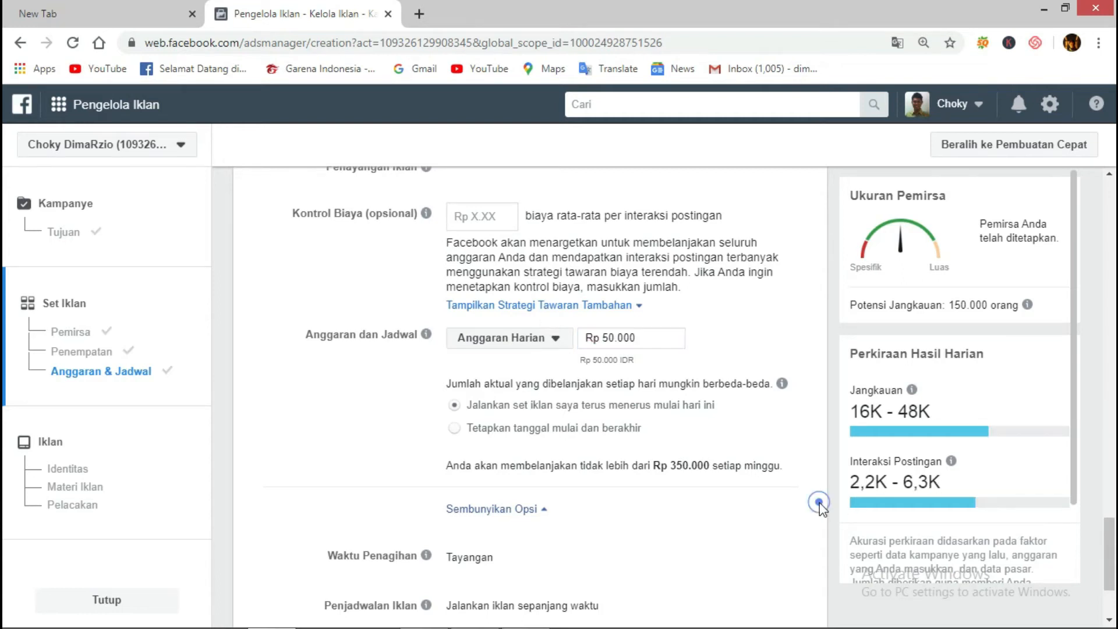
scroll(817, 564, down, 3)
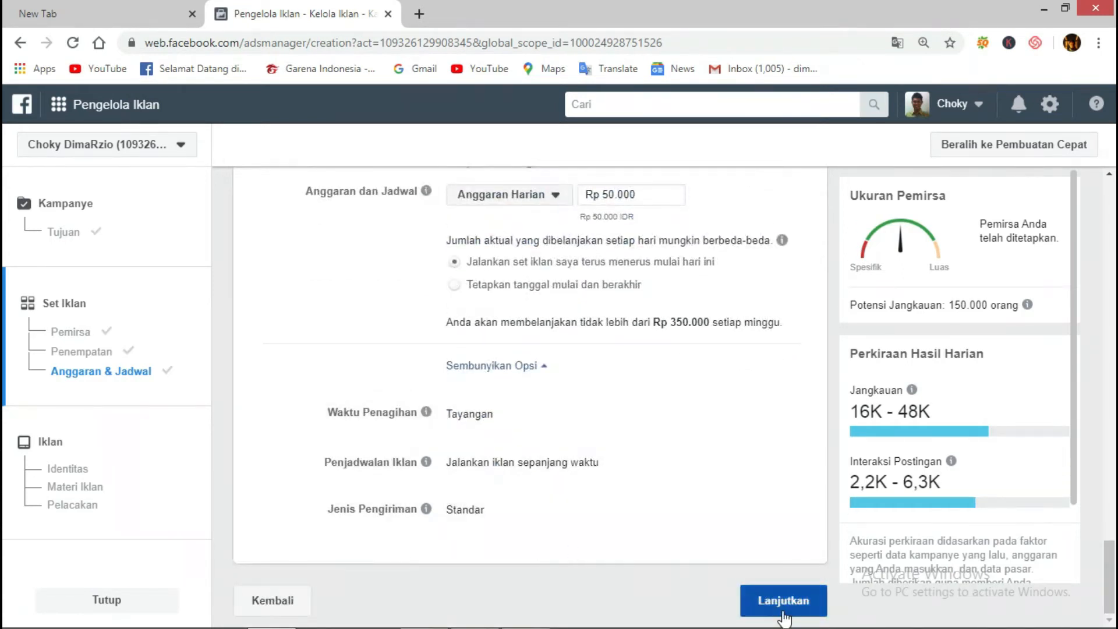
click(783, 600)
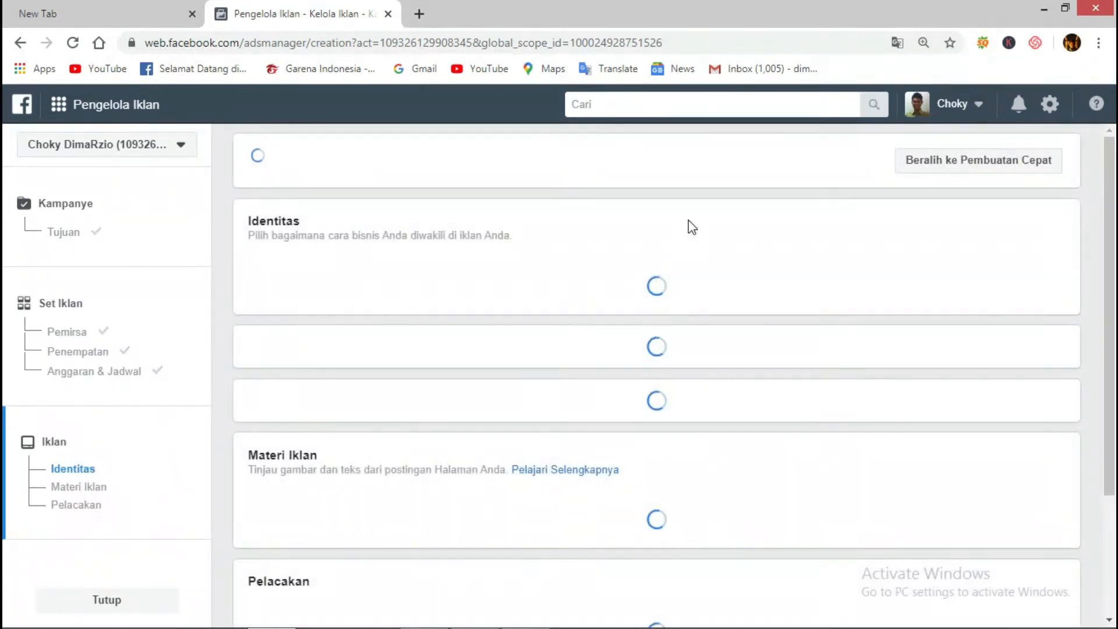
- Complete the ad name by adding 'usaha burger bogor 1' after 'Interaksi'
click(411, 192)
text(u)
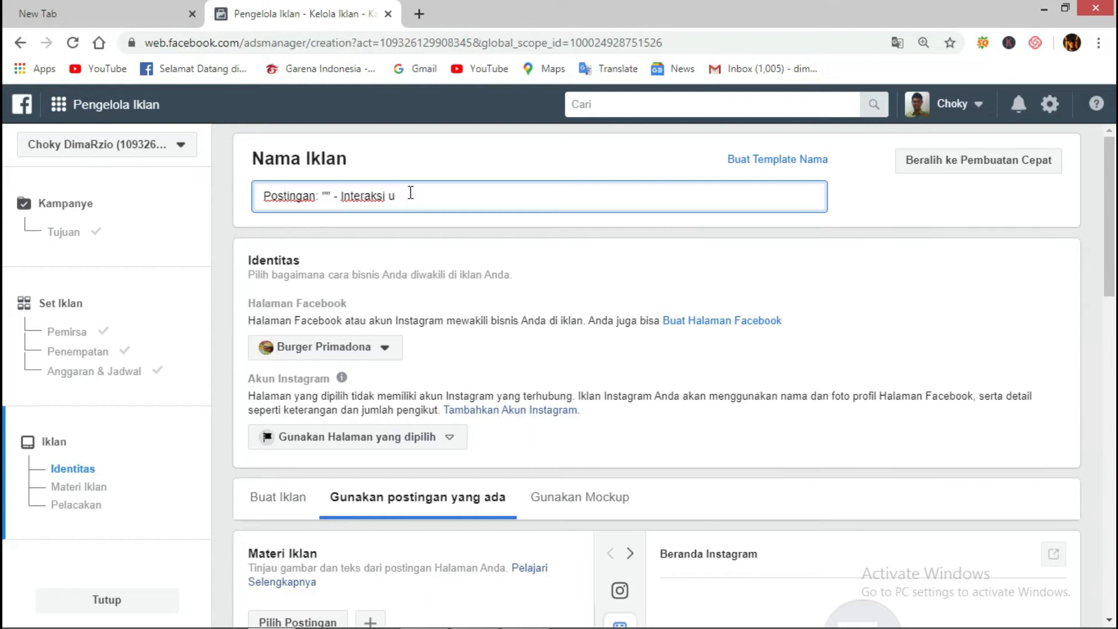
text(saha burger bogor 1)
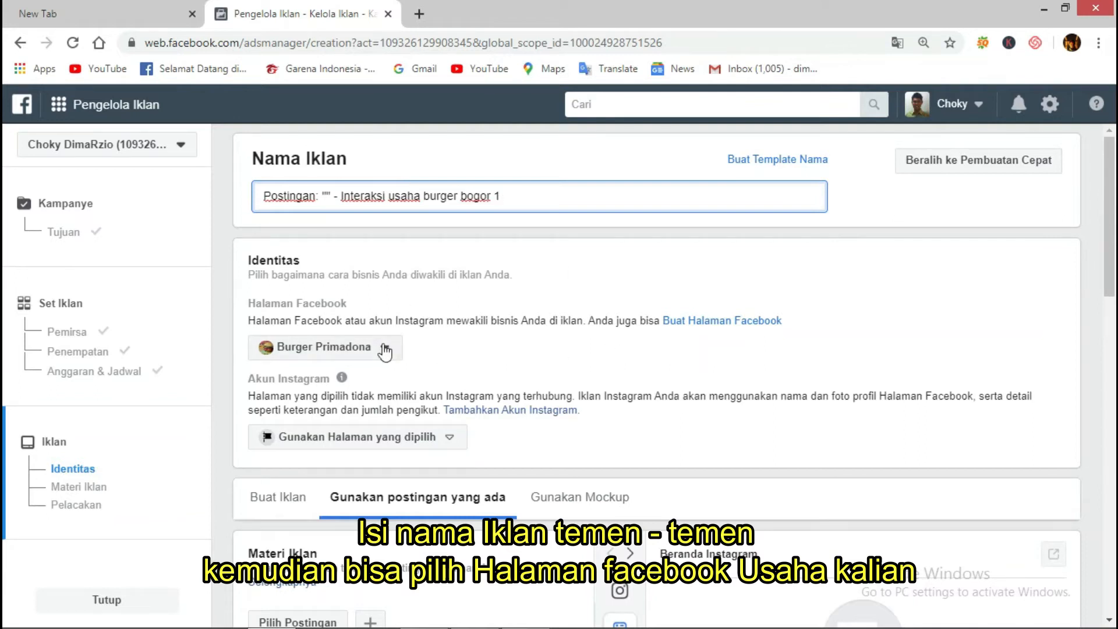
click(437, 350)
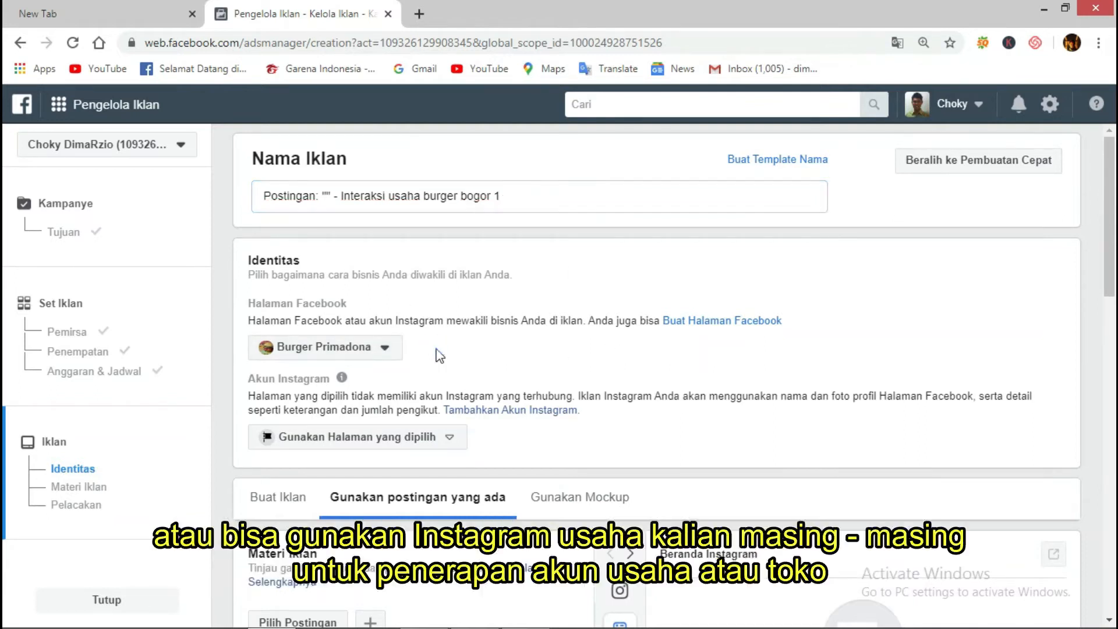
- Check the list of available Facebook pages and read the note about the connected Instagram account in the ad identity
click(323, 347)
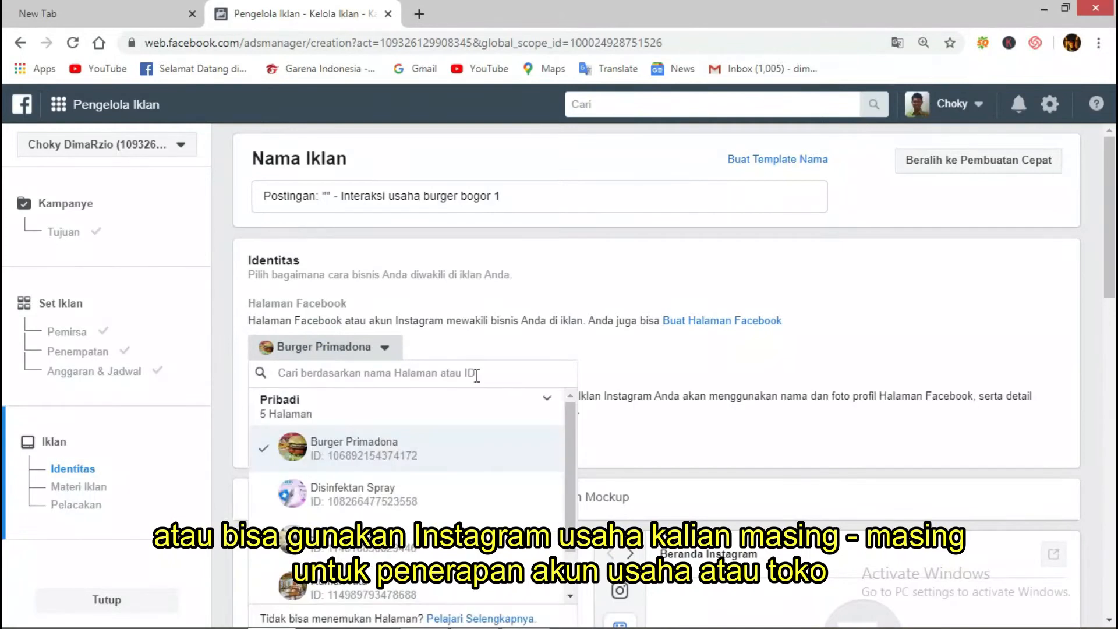
click(600, 361)
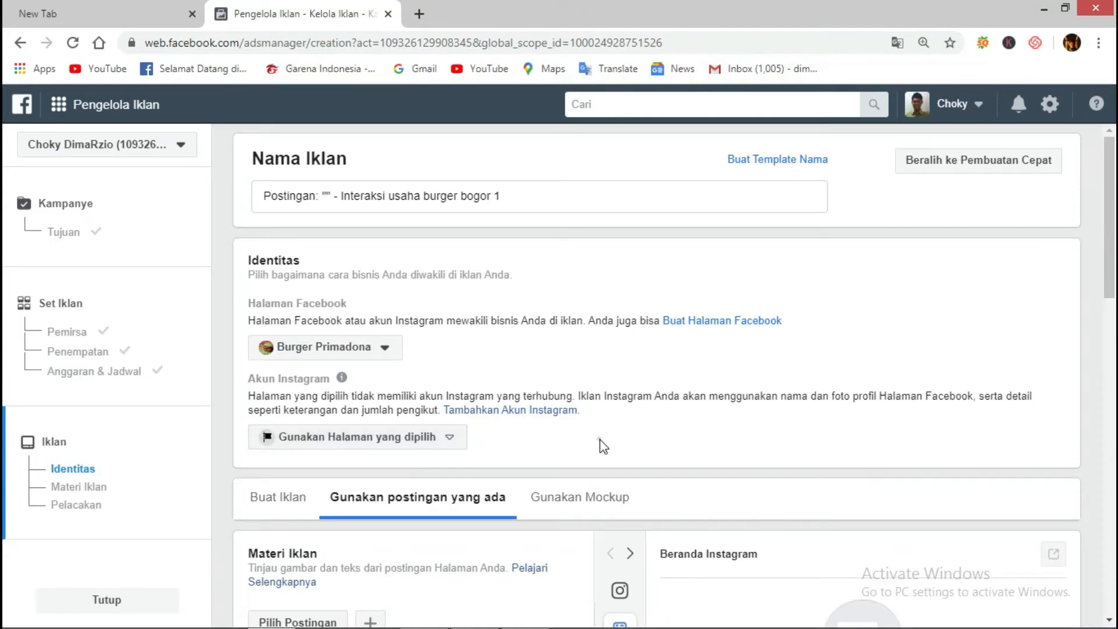
drag(248, 396, 456, 416)
click(696, 436)
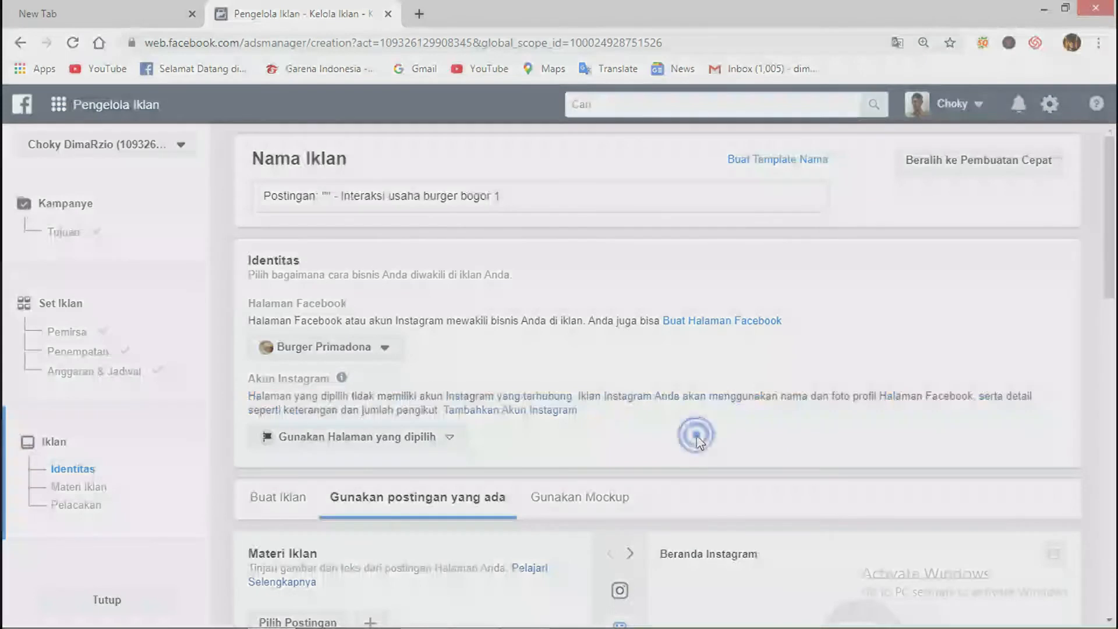
- Switch from using an existing post to creating a new ad with the Gambar atau Video Tunggal format
scroll(788, 442, down, 5)
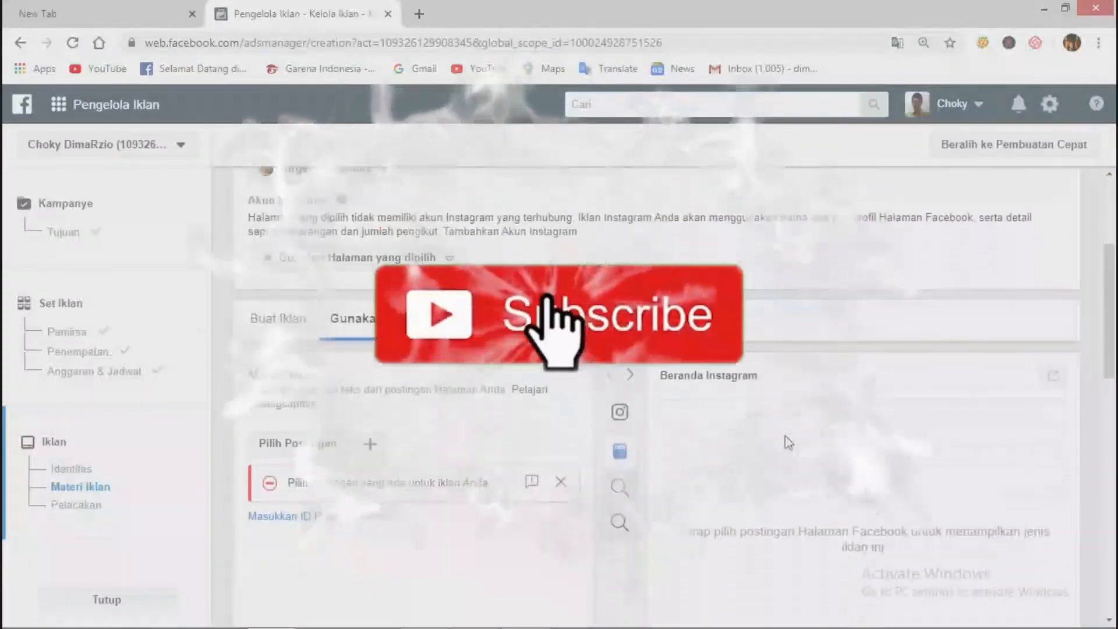
scroll(788, 442, up, 3)
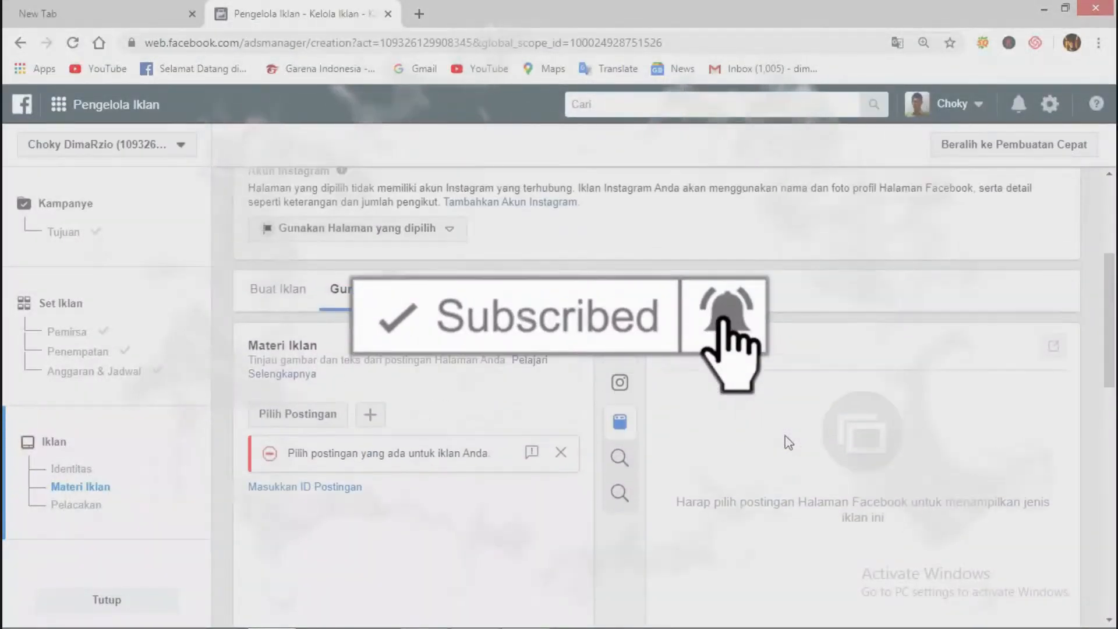
scroll(787, 442, up, 1)
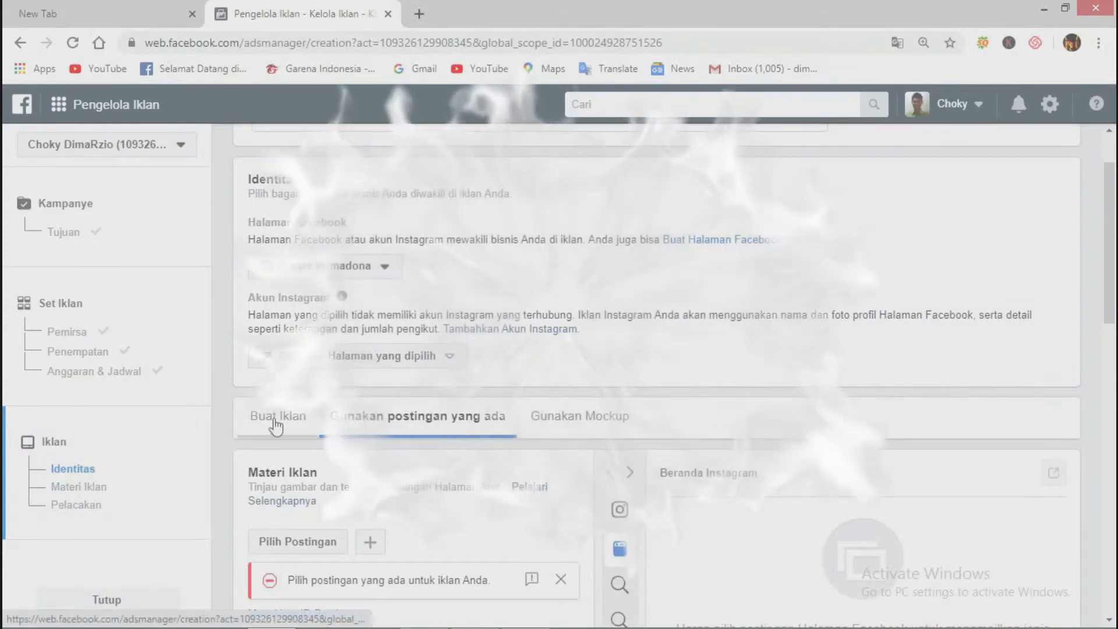
click(276, 427)
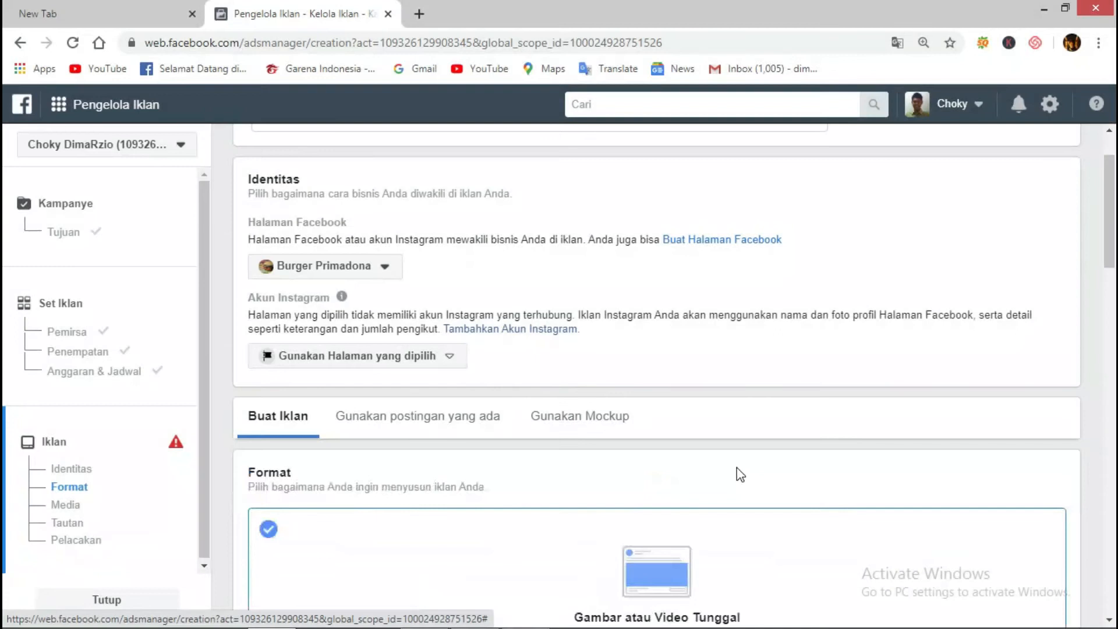
scroll(743, 463, down, 4)
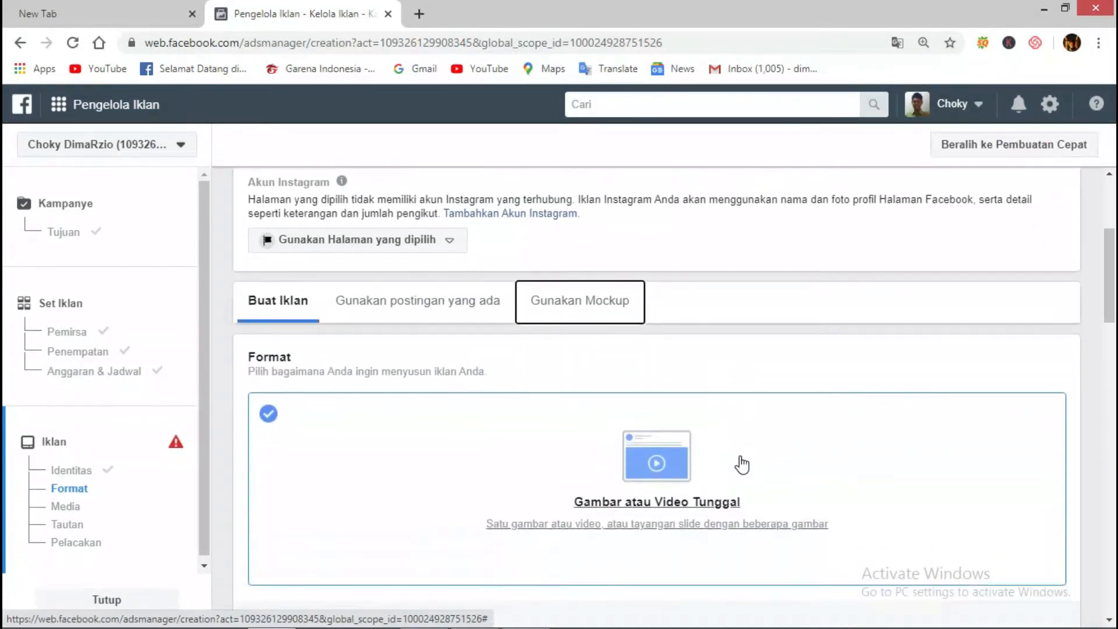
click(663, 362)
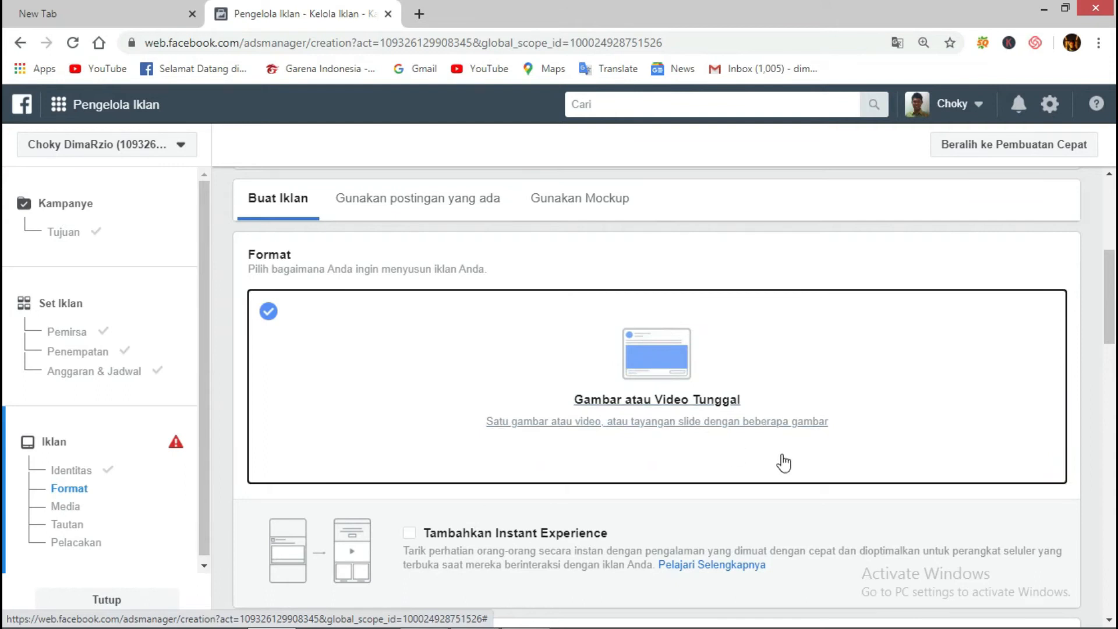
- Add the account image burger-2579902_1920.jpg as the ad's media
scroll(783, 462, down, 5)
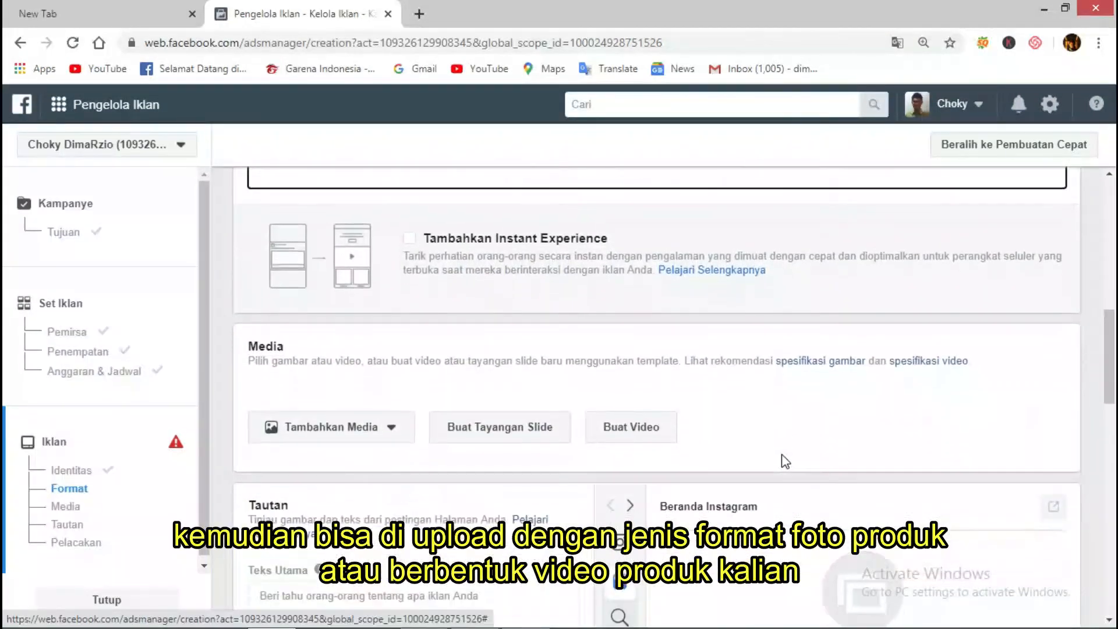
scroll(784, 460, down, 3)
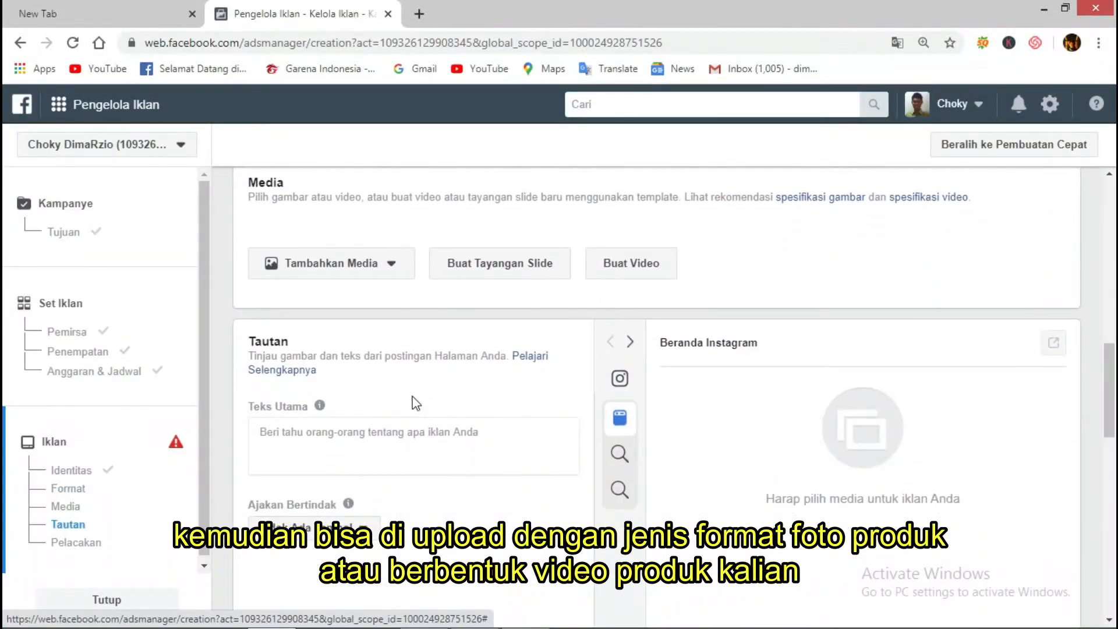
click(391, 265)
click(363, 302)
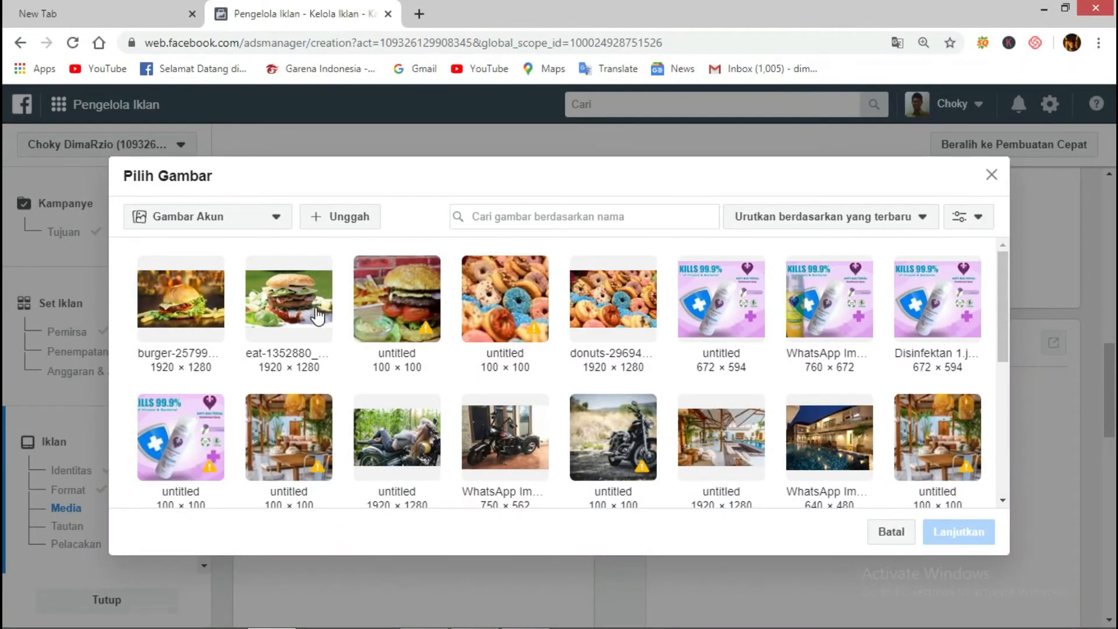
click(215, 301)
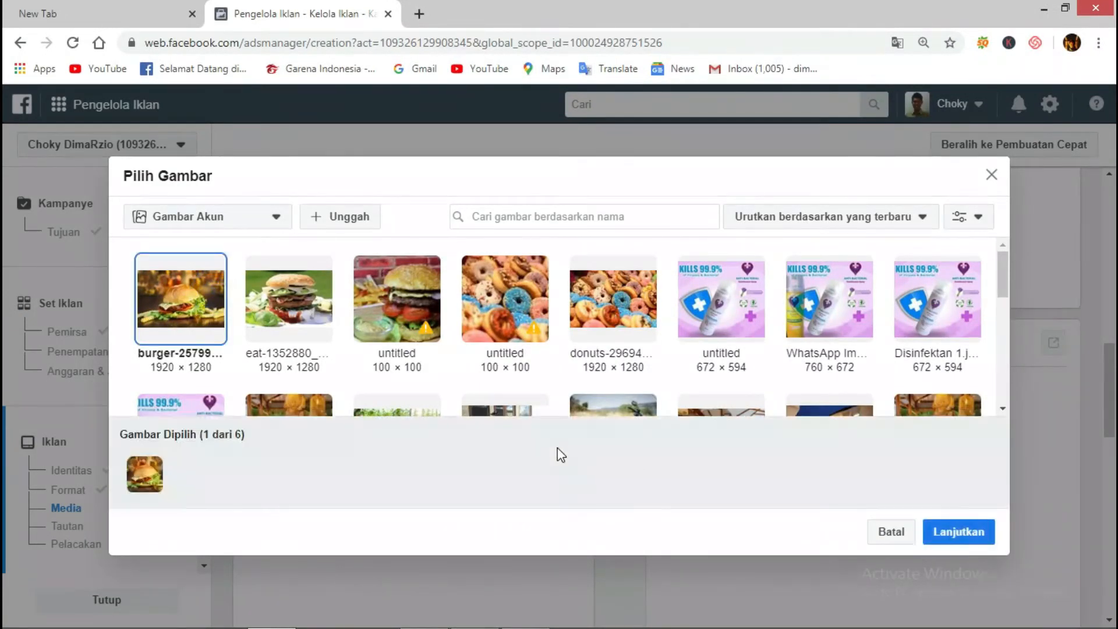
click(953, 532)
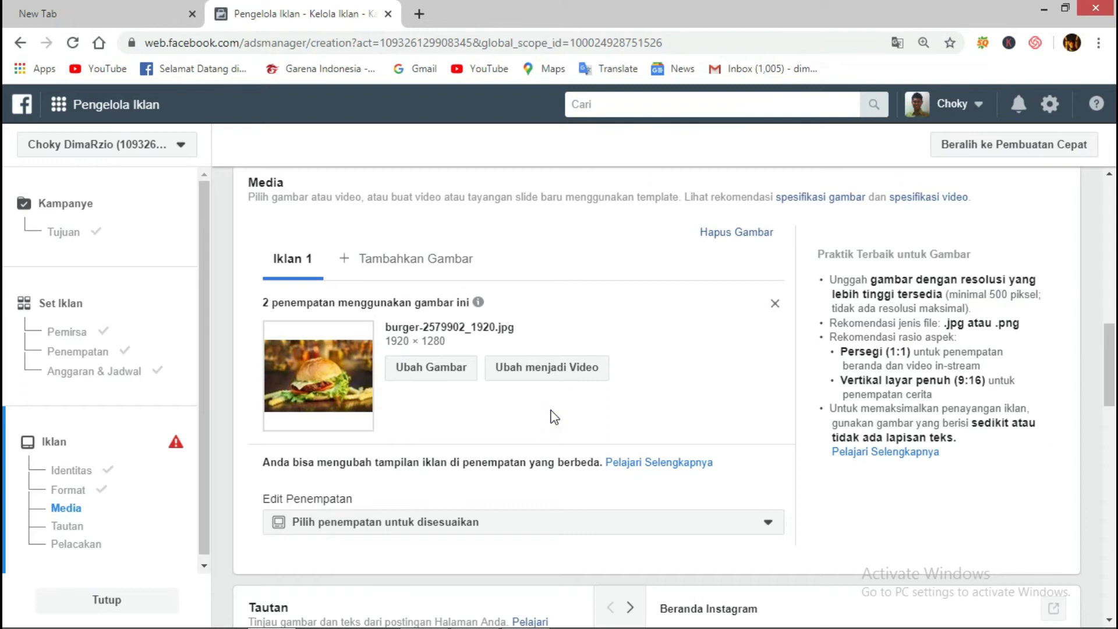
- Read the best practices for ad images, including recommended resolution, file type, aspect ratio and amount of text
scroll(554, 417, down, 1)
drag(996, 429, 817, 240)
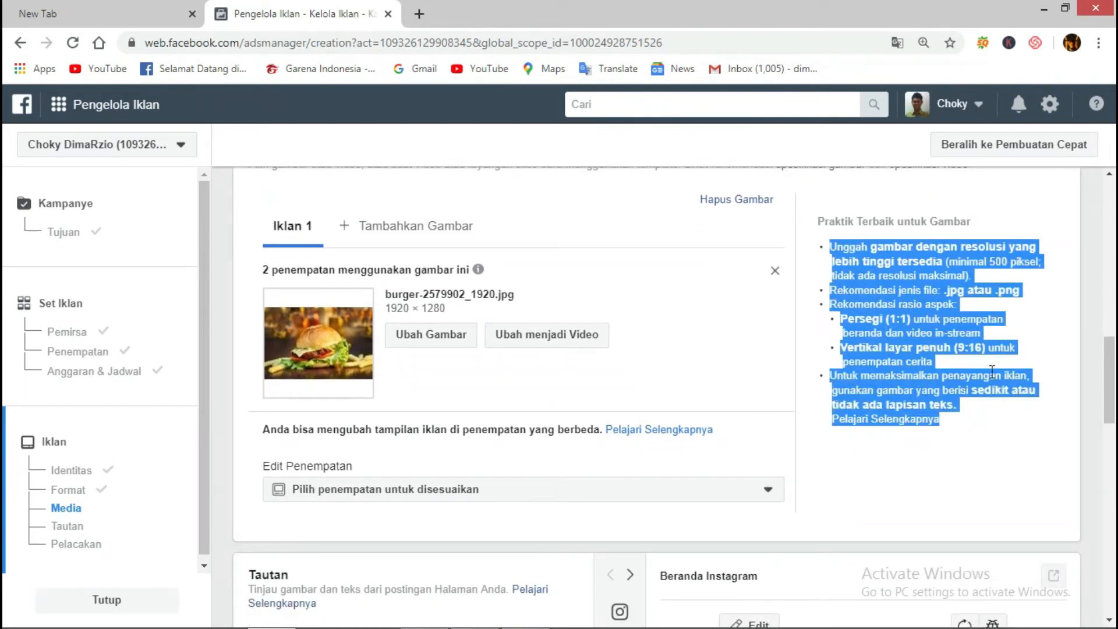
click(1001, 435)
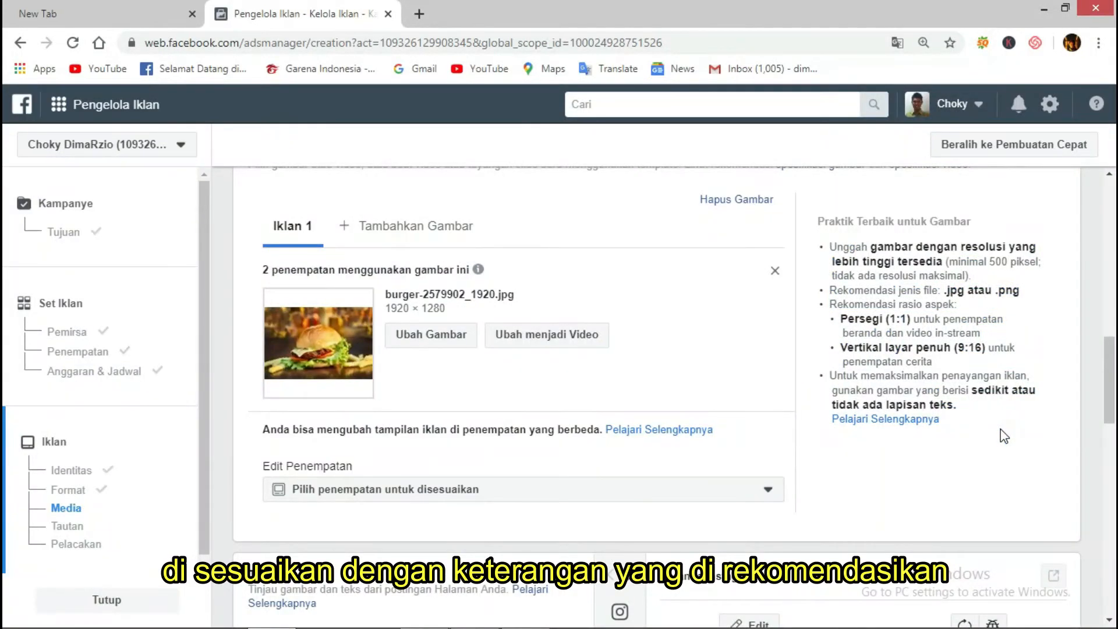
scroll(1003, 436, down, 1)
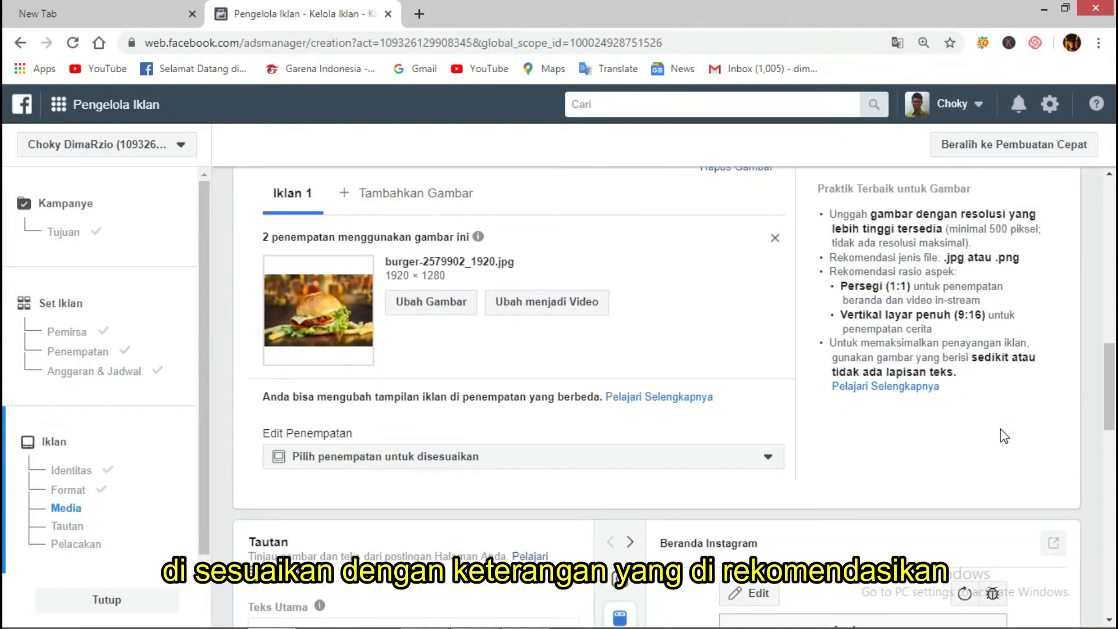
- Enter the primary text 'Burger Primadona Special Rasa Terbaru Bonus Burger Super Besar - Daging Lezat - Pilihan Rasa Menggoyang lidah Super Lezat'
scroll(1004, 436, down, 5)
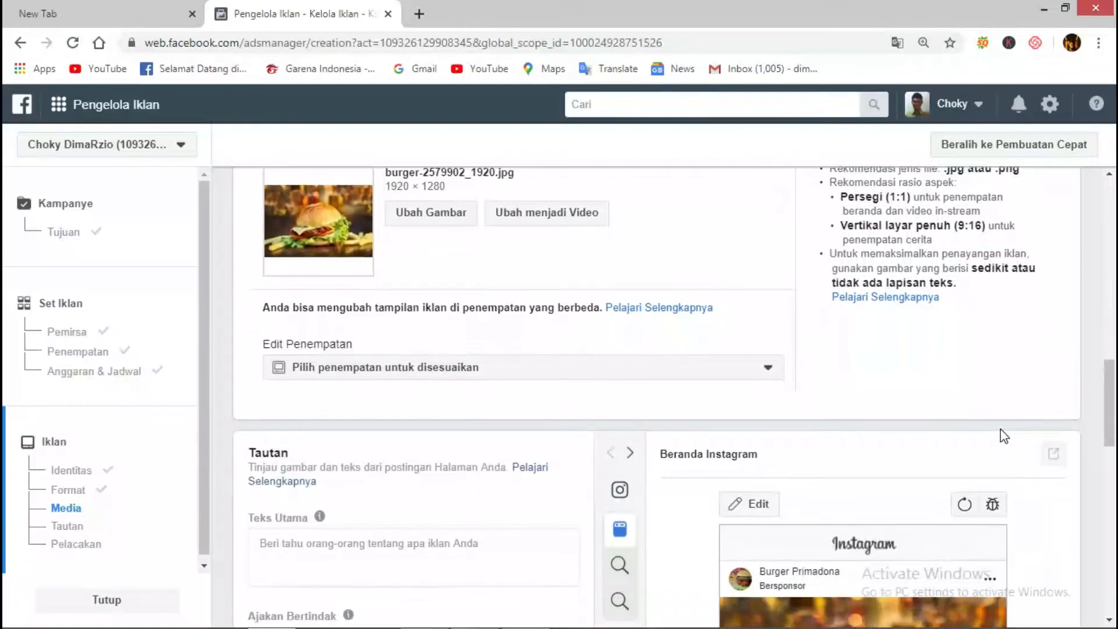
scroll(1004, 436, down, 2)
scroll(1003, 436, up, 2)
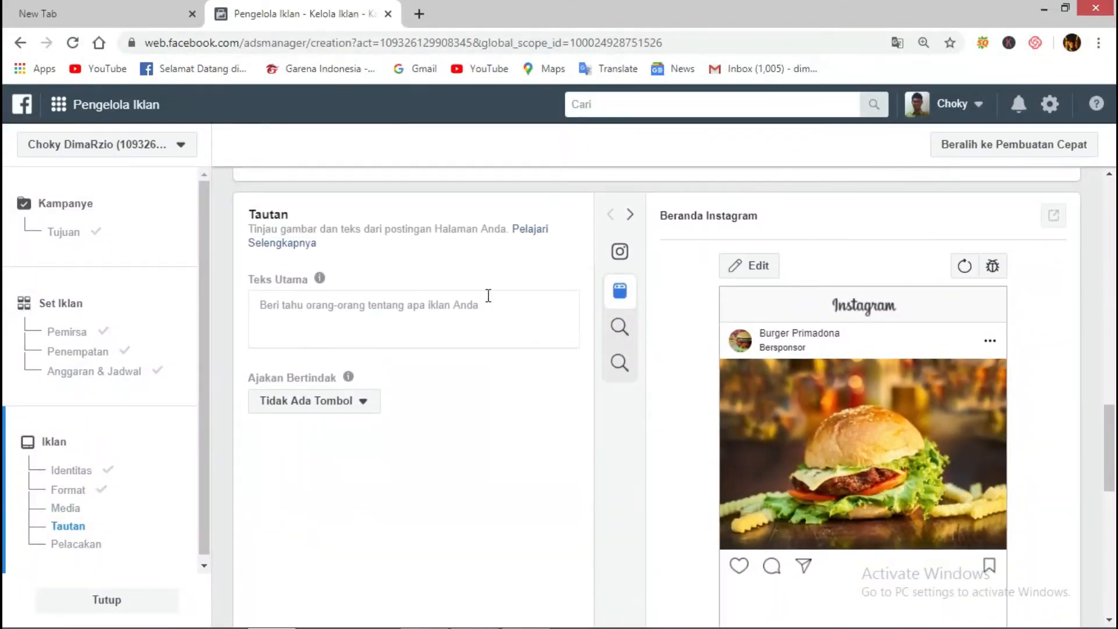
click(486, 307)
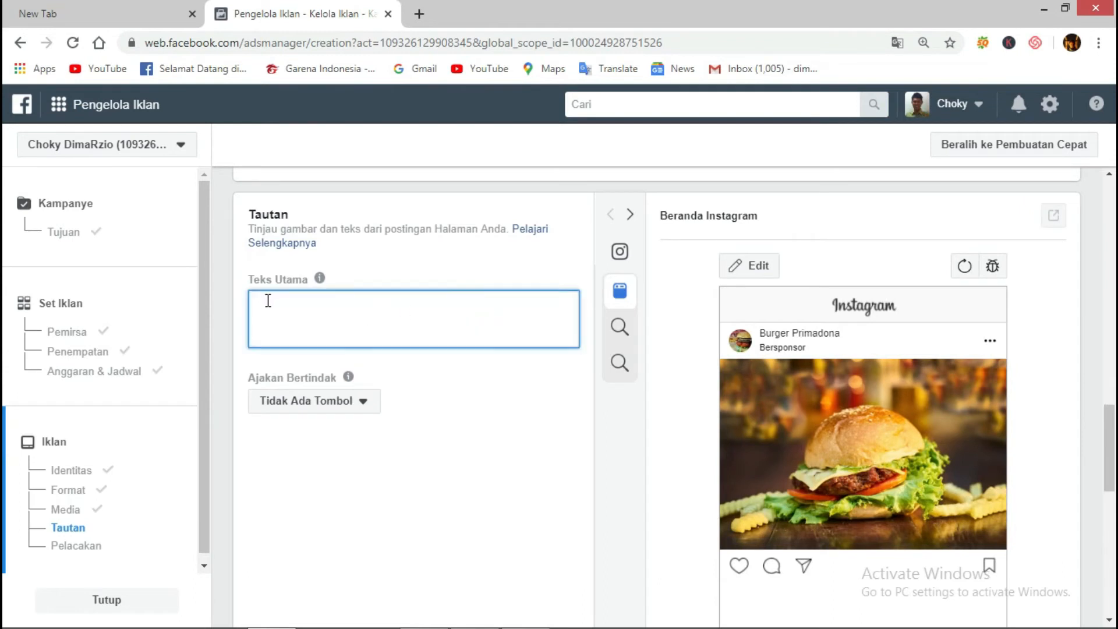
text(Burger Primadona Special Rasa Terbaru Bonus Burger Super Besar - Daging Lezat - Pilihan Rasa Menggoyang lidah Super Lezat)
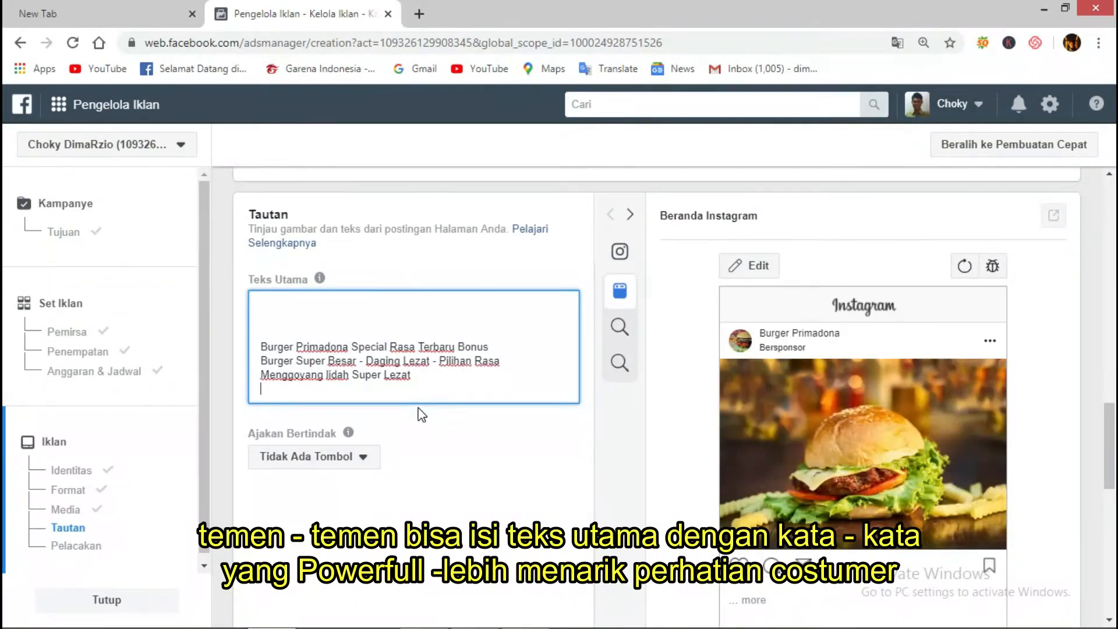
- Remove the blank lines above the primary text and add 'Burger Plus Special Topping' after 'Bonus'
click(255, 332)
click(261, 347)
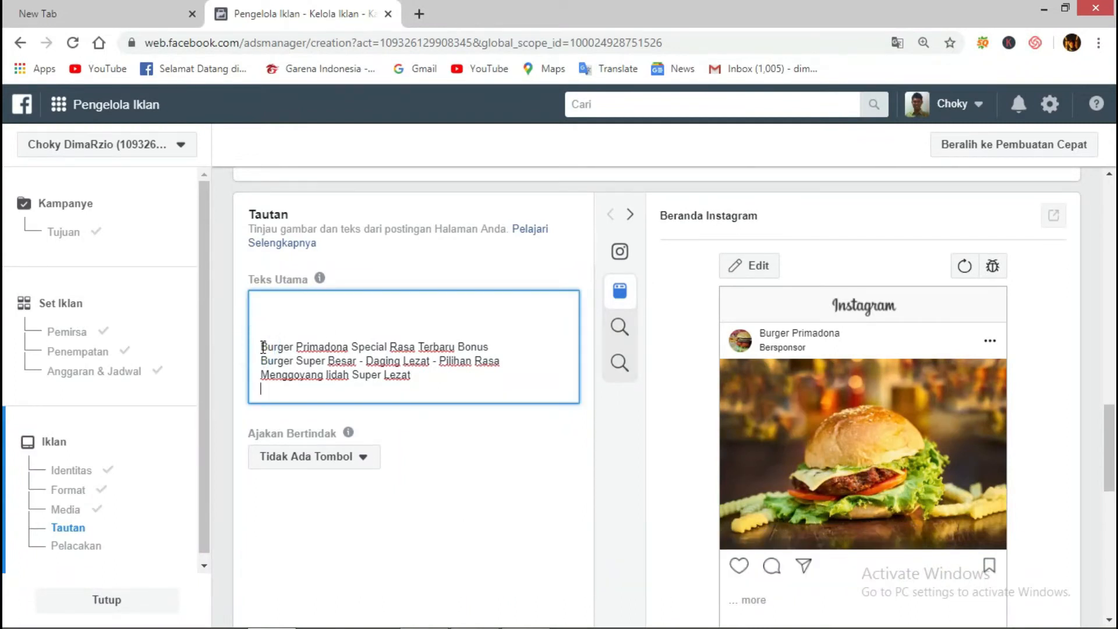
key(BackSpace)
key(BackSpace)
key(BackSpace)
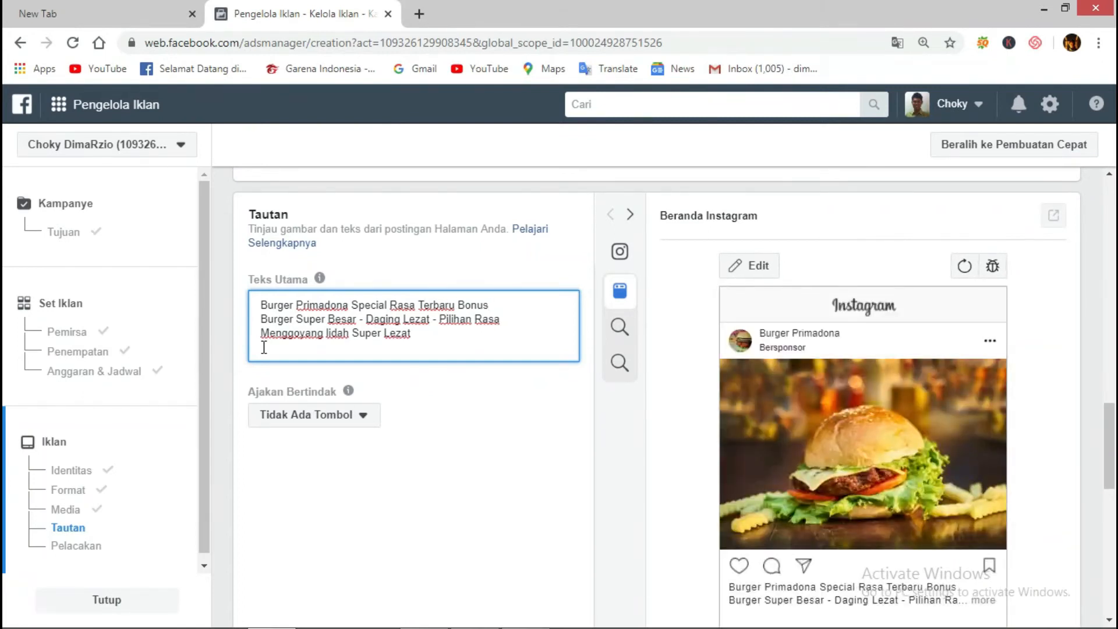
text(us)
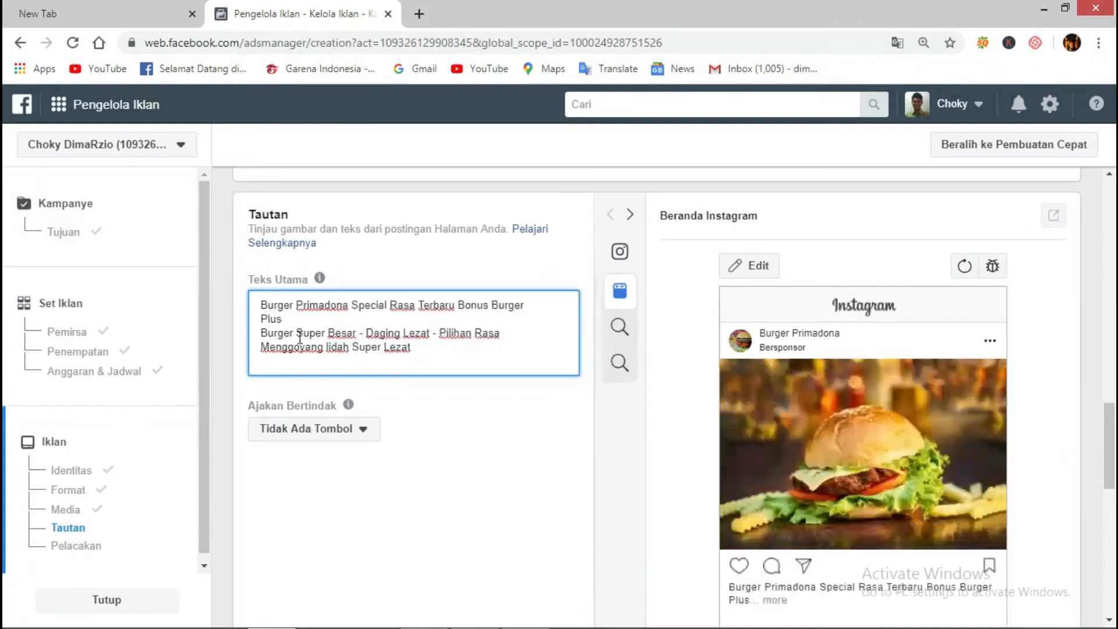
text( Special Topping)
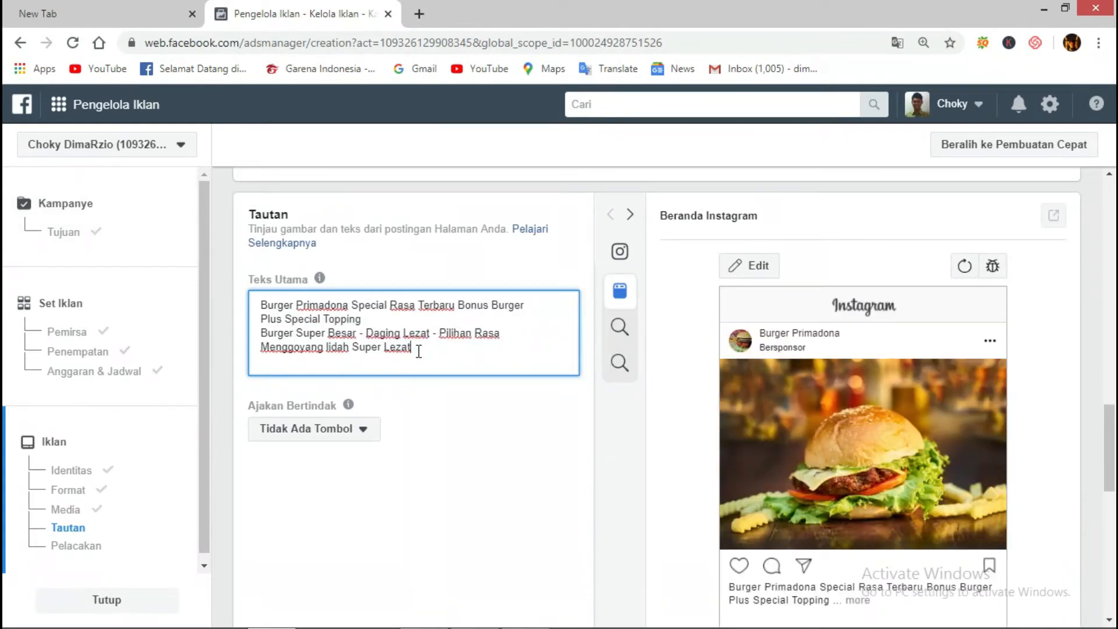
- Review the media replacement, crop and primary text options for the Instagram Kabar placement, and close them without changes
scroll(715, 482, up, 3)
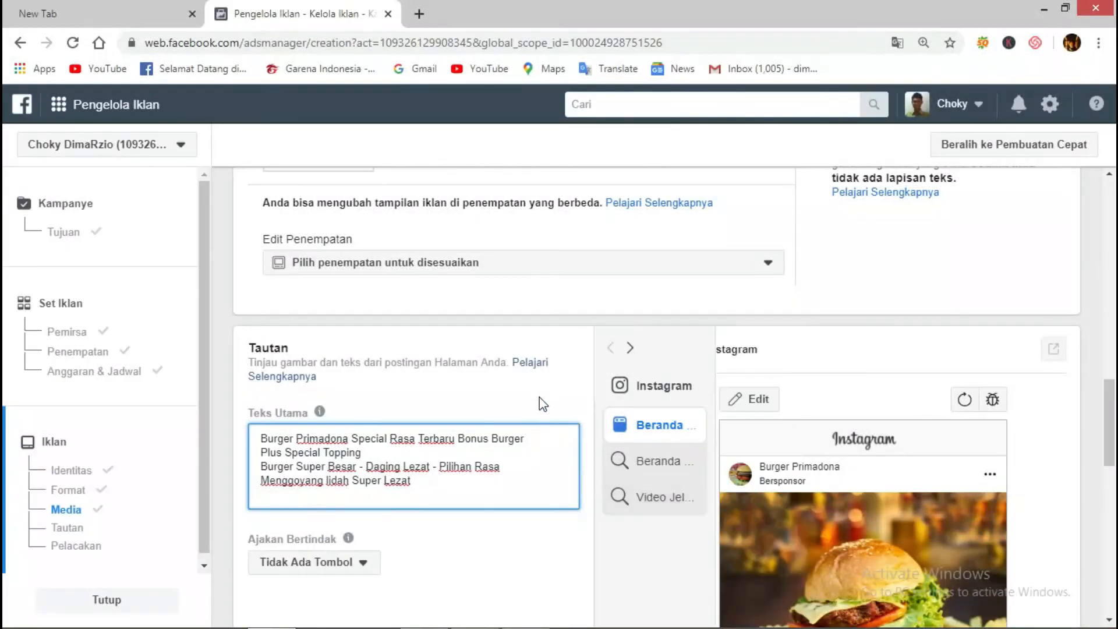
click(768, 263)
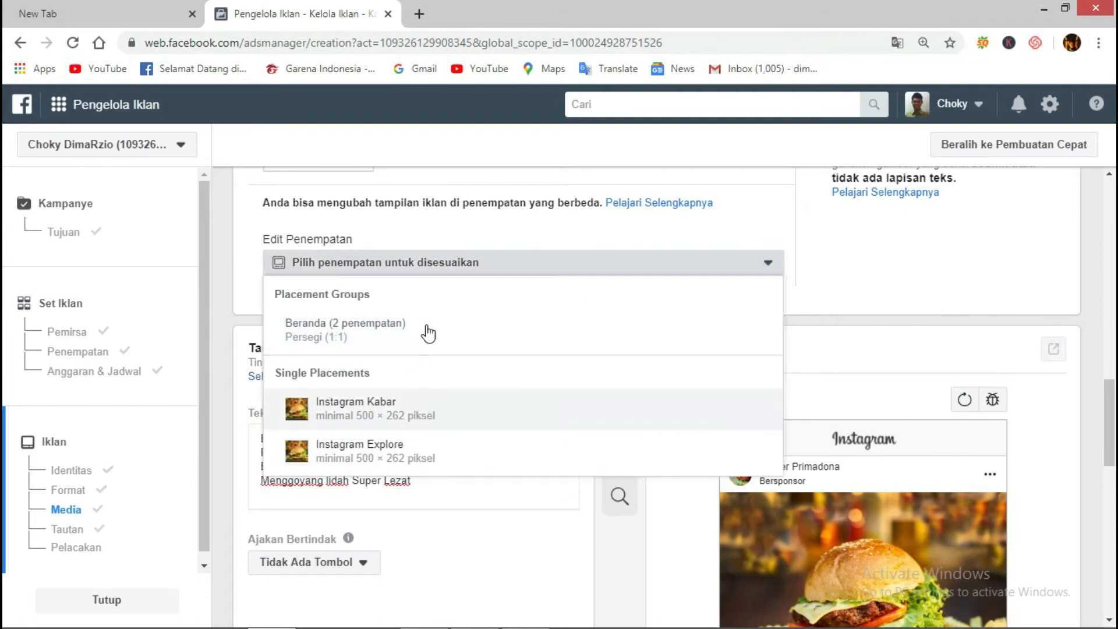
click(416, 409)
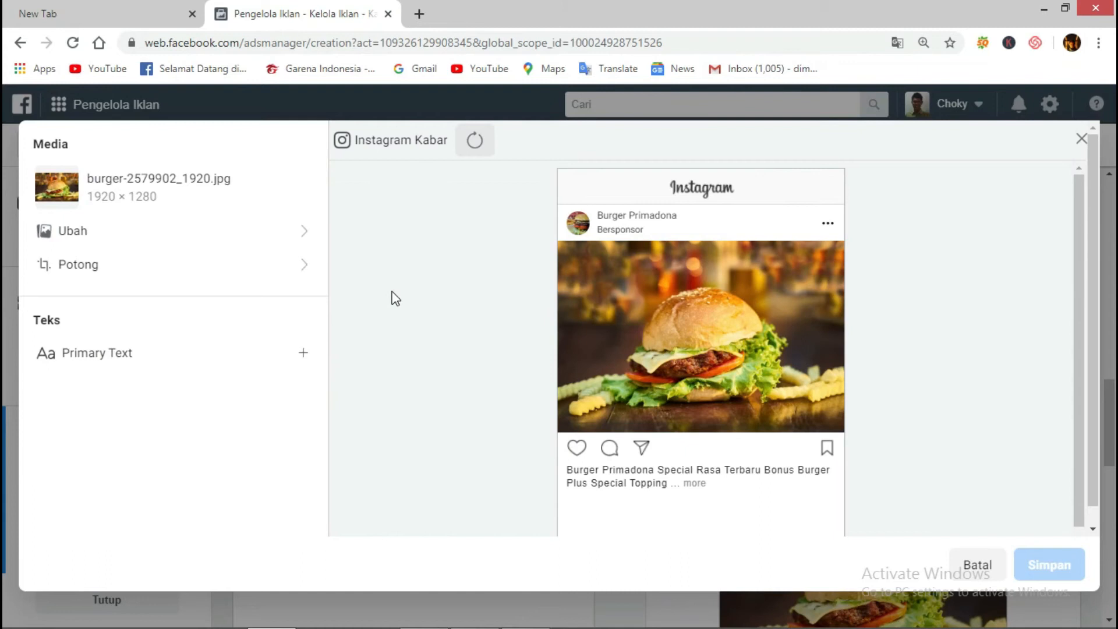
click(289, 230)
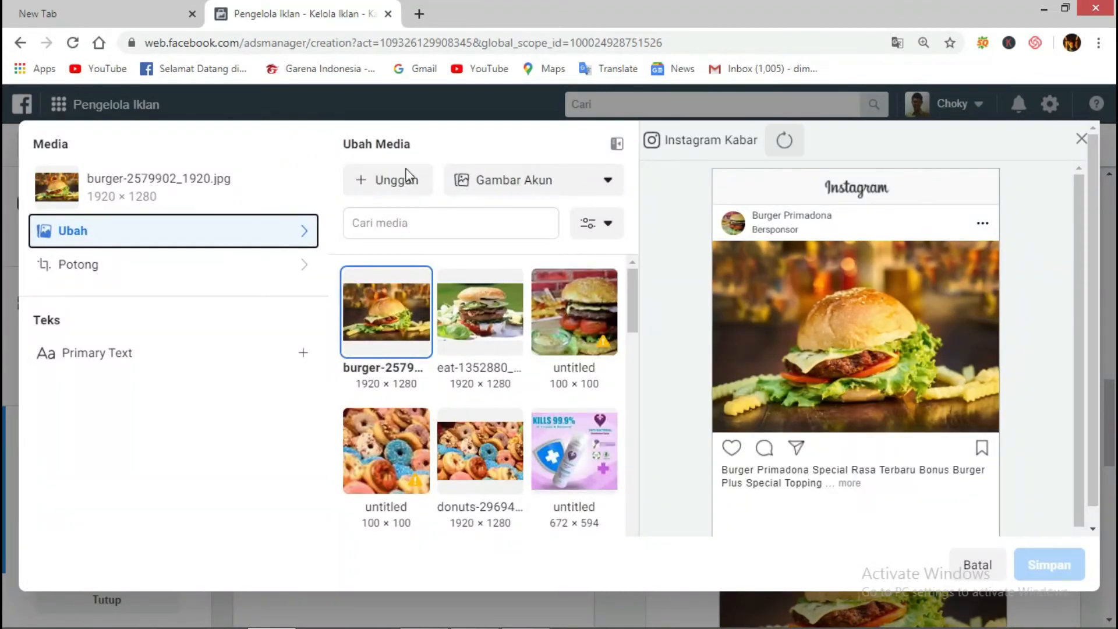
click(308, 268)
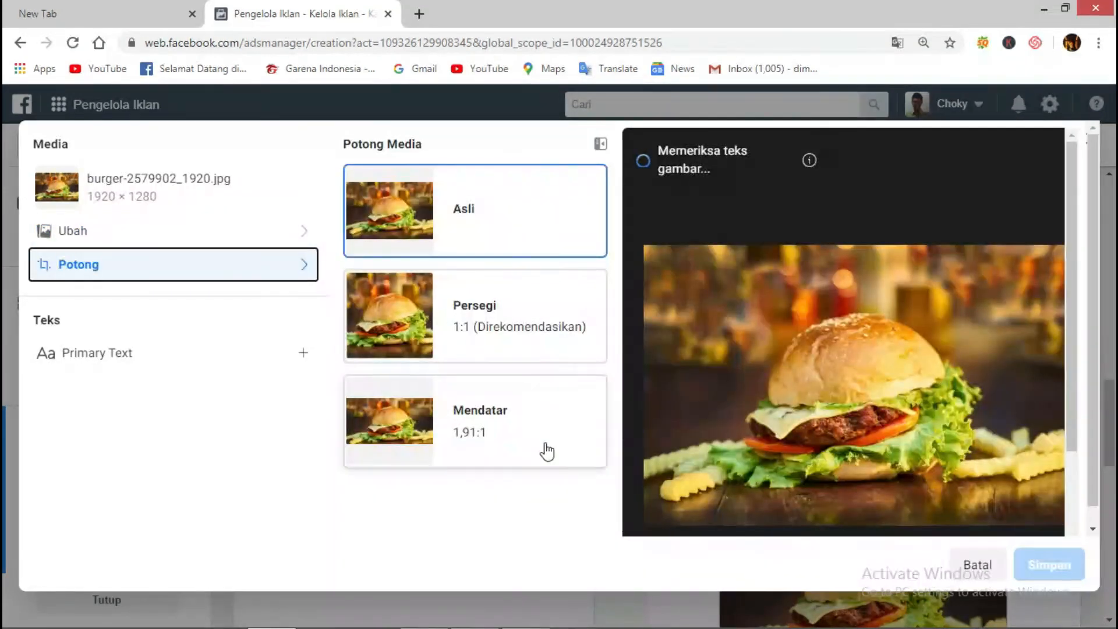
click(271, 354)
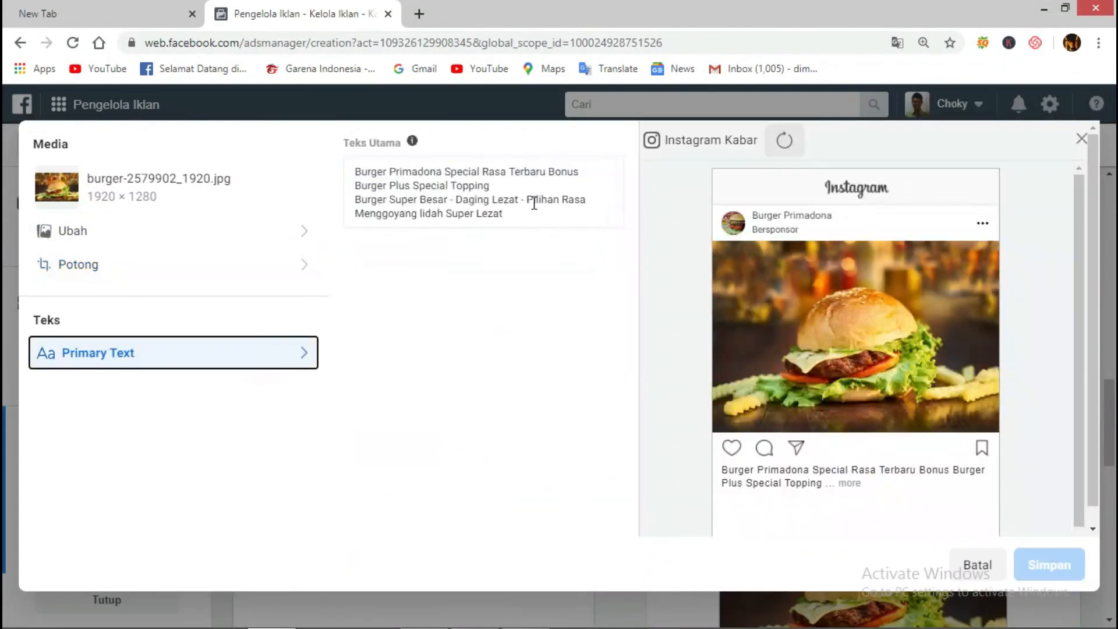
click(1087, 139)
- Review the media and primary text options for the Beranda Jelajah Instagram placement, and close them without changes
scroll(699, 466, up, 4)
click(763, 392)
click(457, 582)
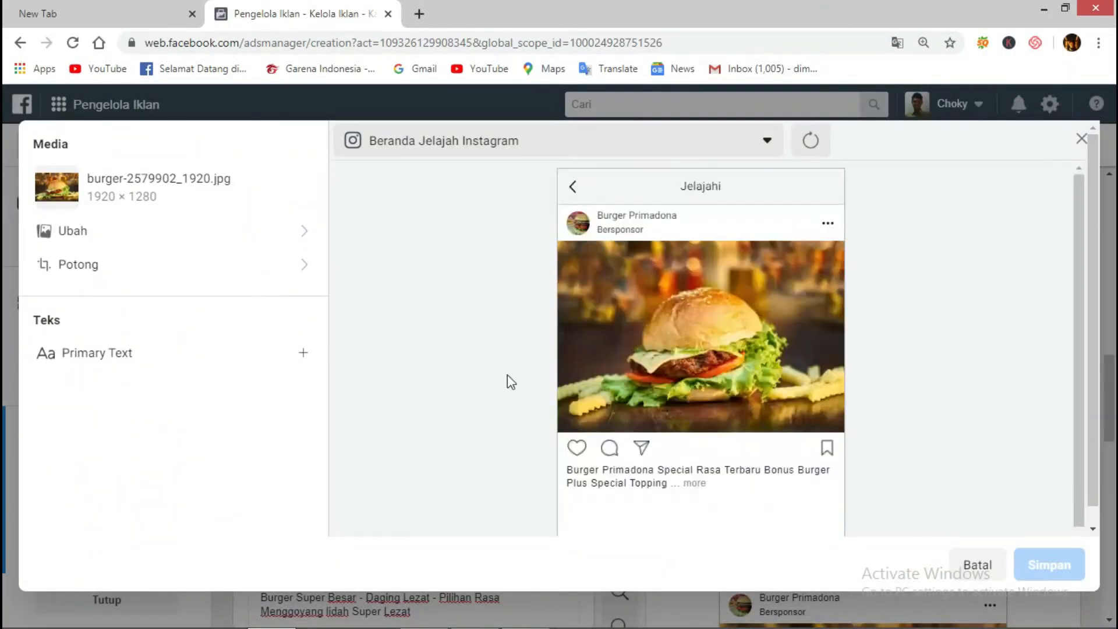
click(291, 235)
click(1081, 138)
scroll(968, 392, down, 3)
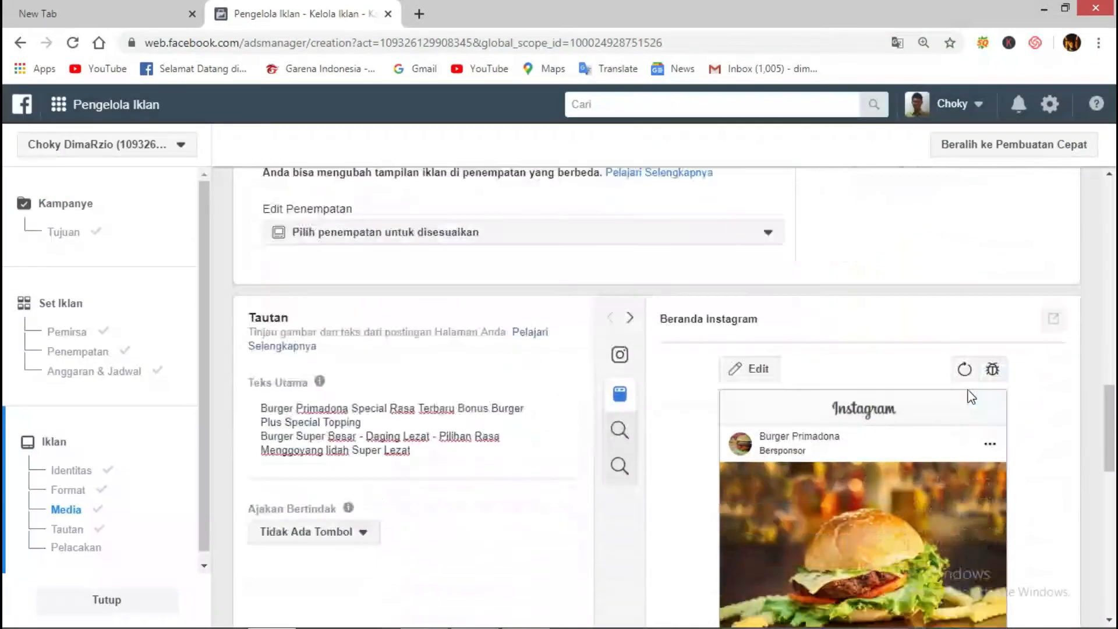
- Look through the available call-to-action options for the ad and set the call to action to Beli Sekarang
click(359, 434)
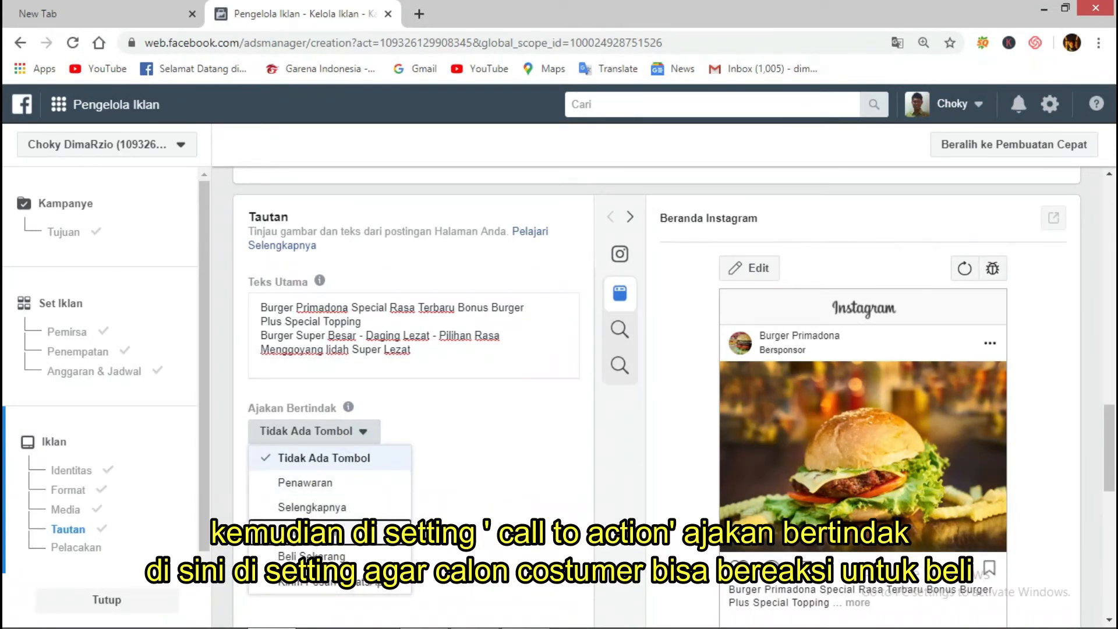
key(Down)
key(Down)
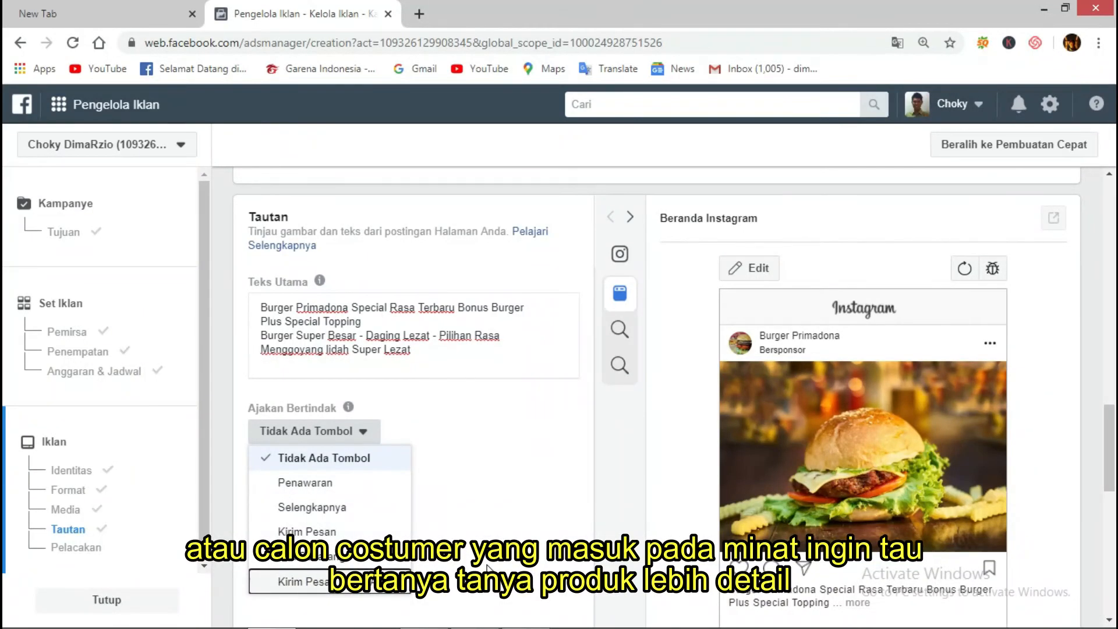
key(Escape)
scroll(603, 524, down, 3)
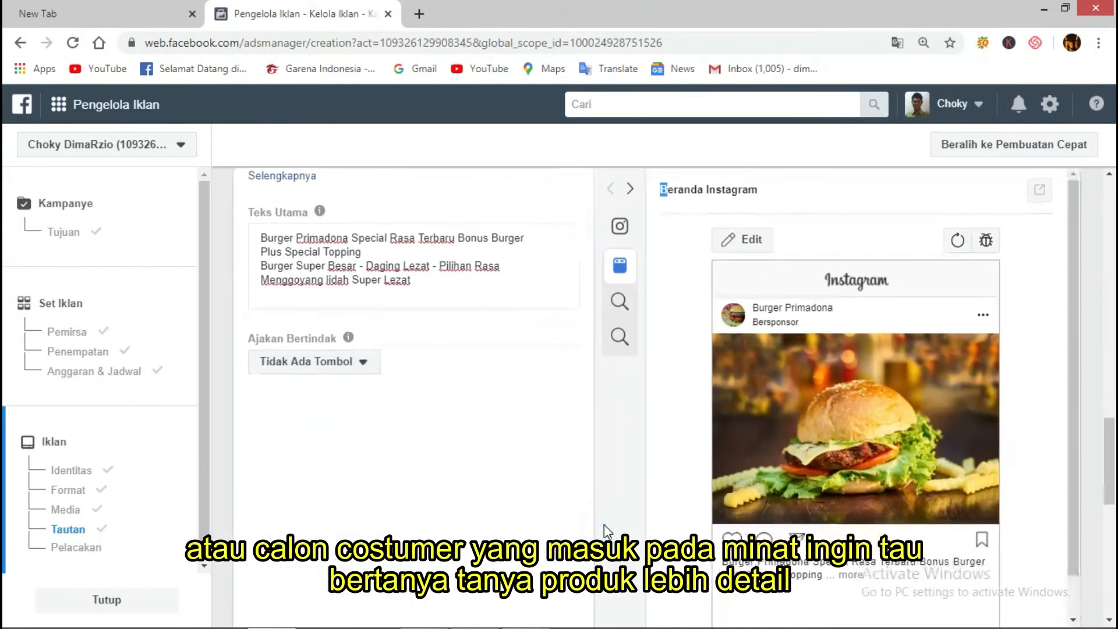
click(364, 269)
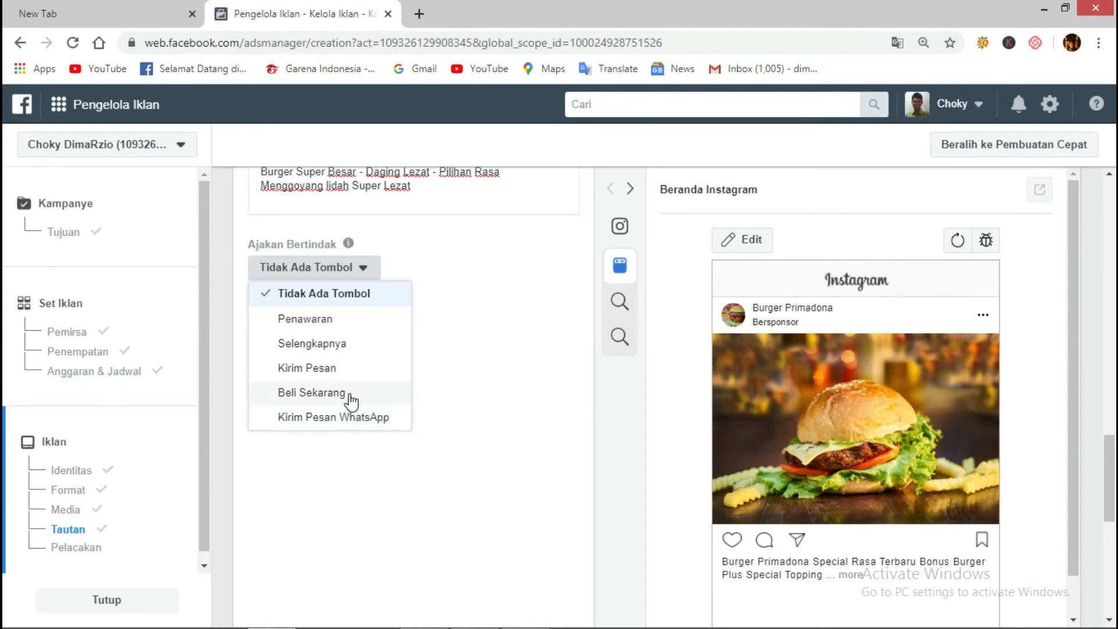
click(350, 401)
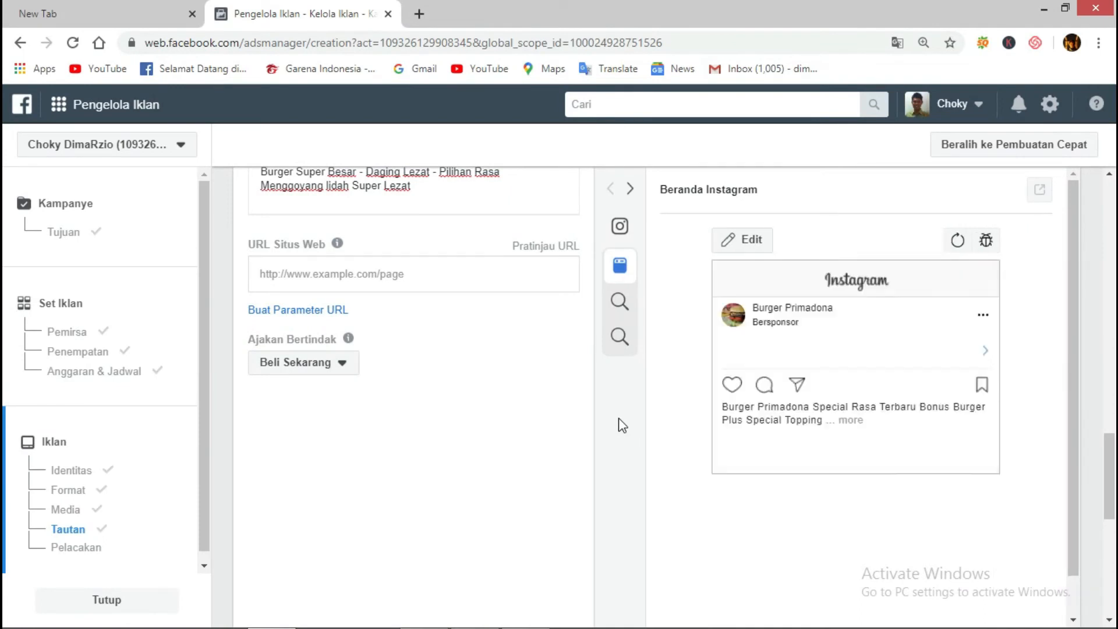
- Check that Burger Primadona is the ad's Facebook page, and review the Instagram feed preview
click(471, 283)
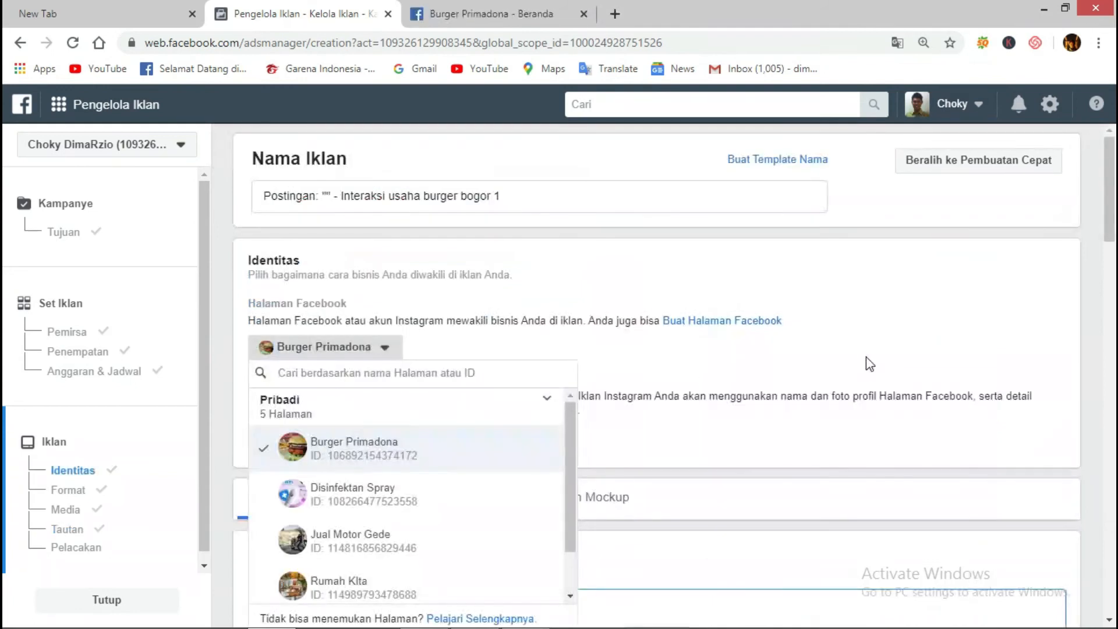
click(868, 360)
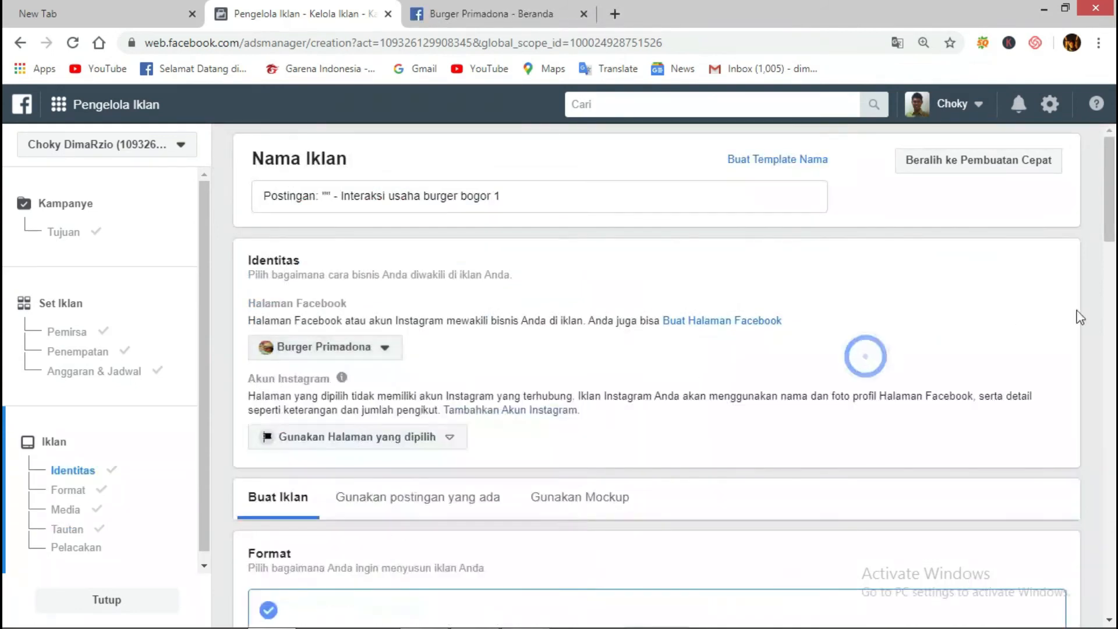
scroll(6, 214, down, 10)
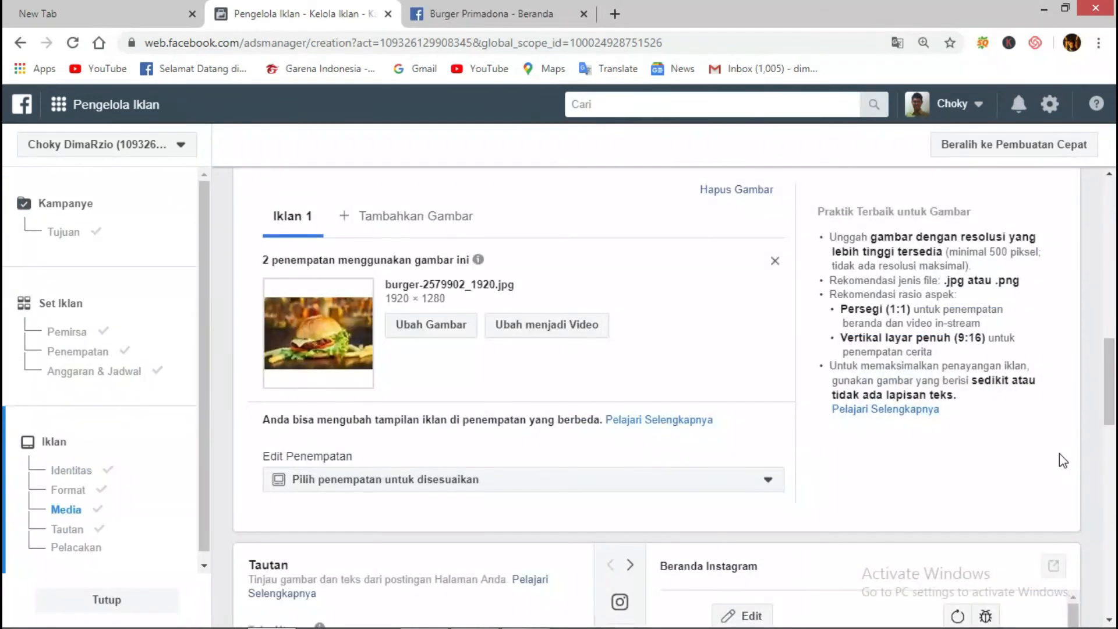
scroll(1063, 460, down, 3)
scroll(1061, 459, down, 4)
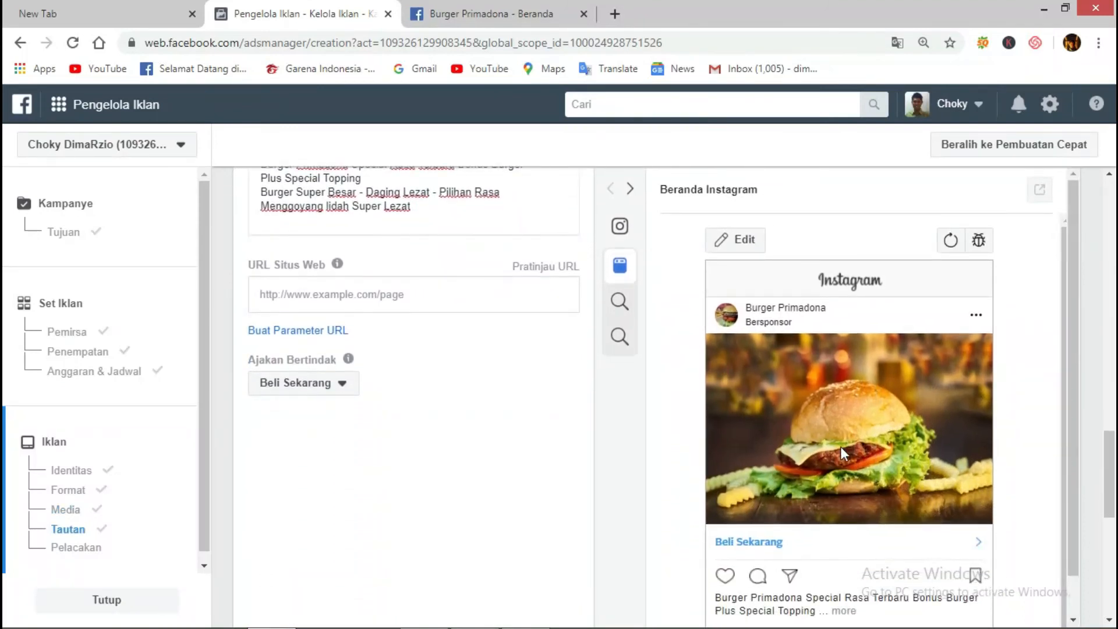
- Try the Kirim Pesan WhatsApp call to action and review its WhatsApp connection requirements
click(525, 380)
click(351, 385)
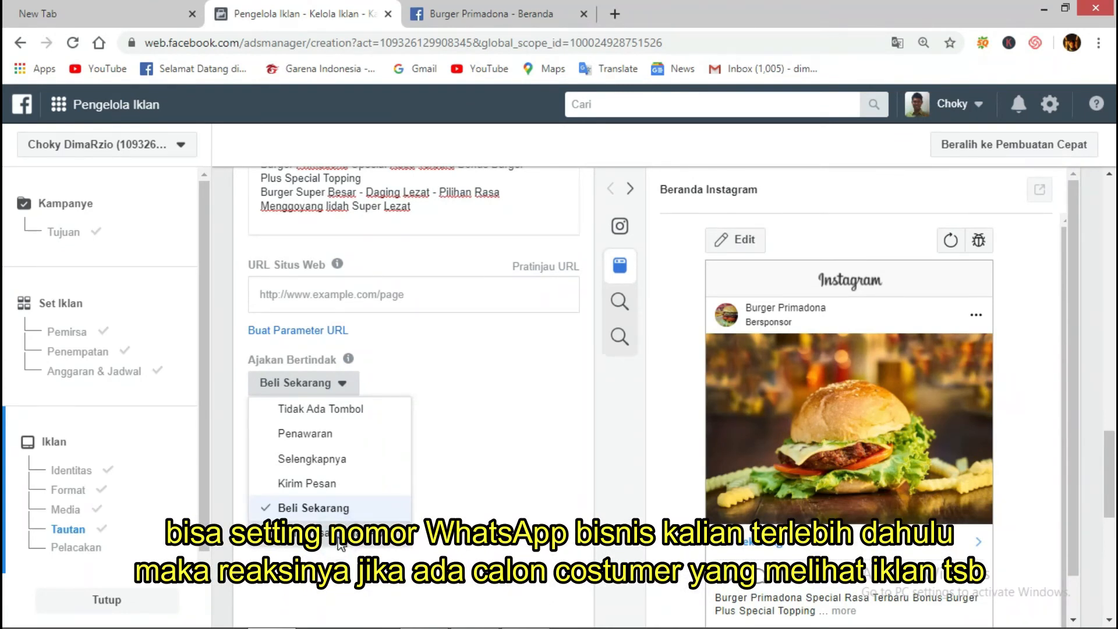
click(340, 540)
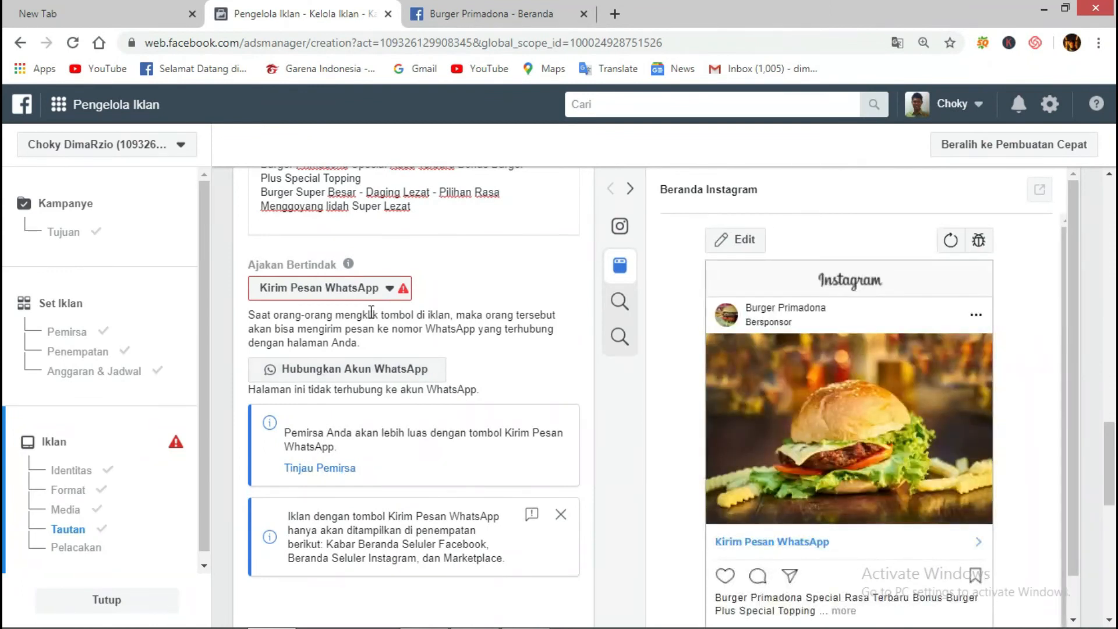
click(388, 289)
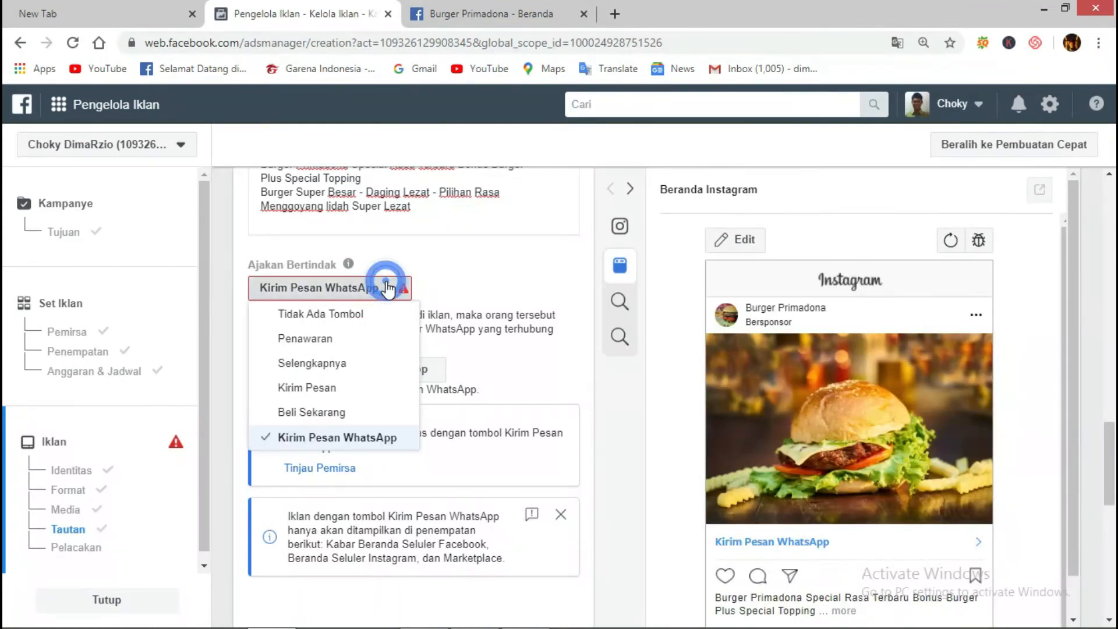
click(332, 434)
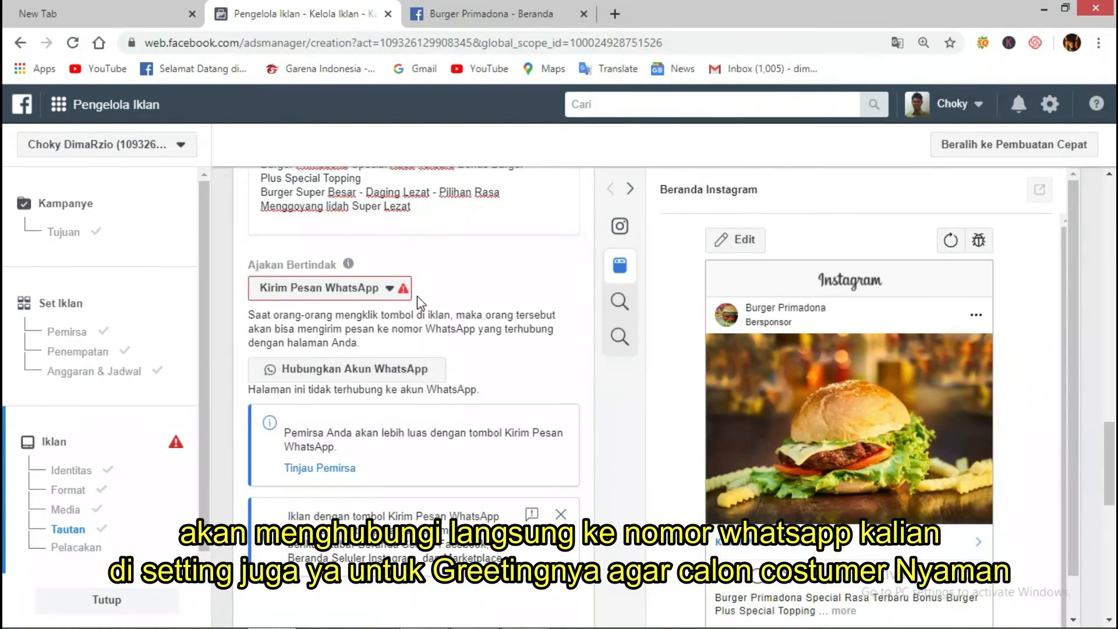
mouse_move(395, 297)
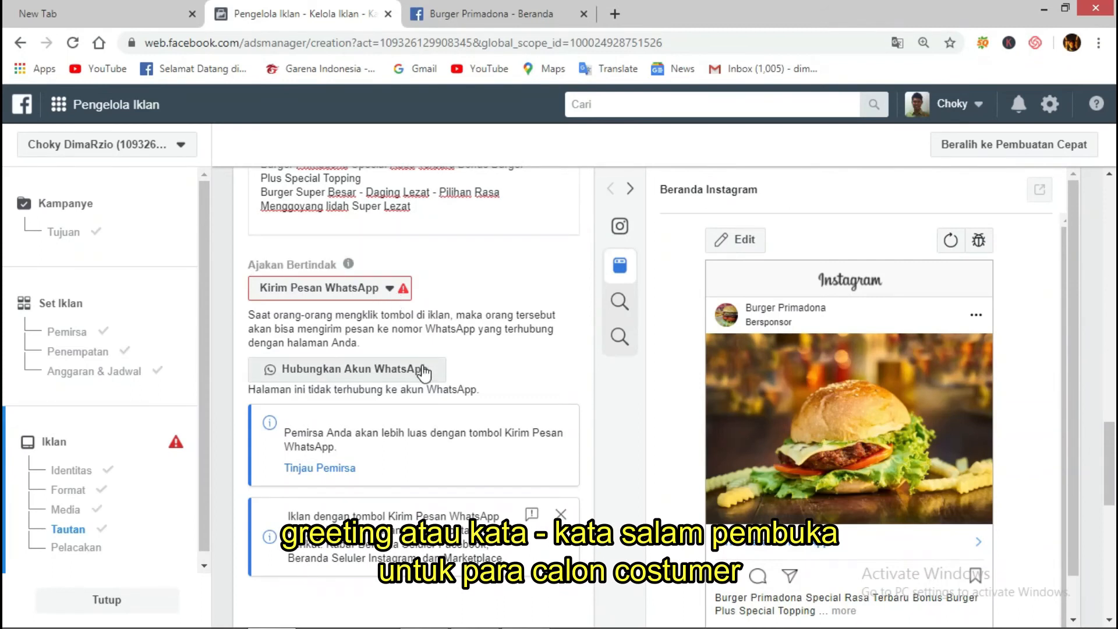
- Try the Penawaran call to action and check its link in the Instagram feed preview
click(387, 288)
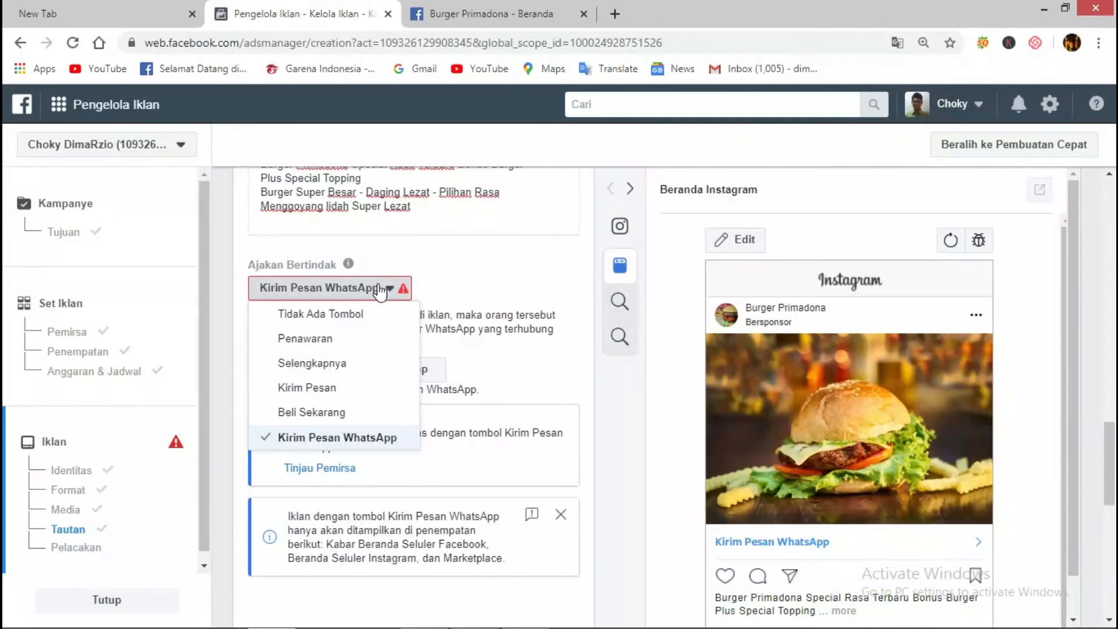
click(337, 344)
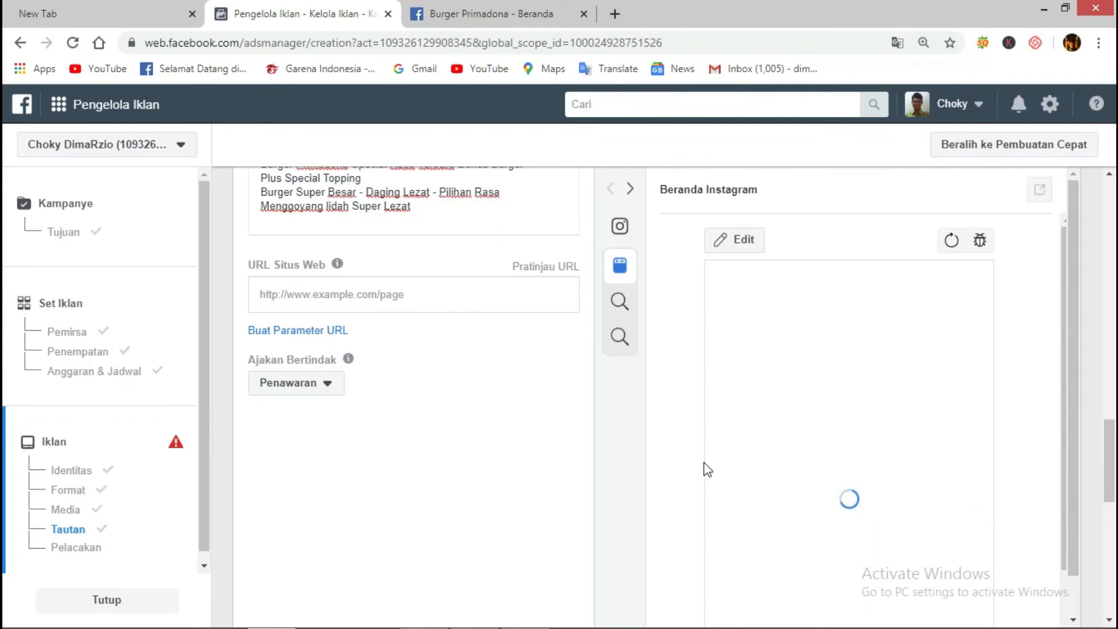
drag(1111, 478, 1111, 506)
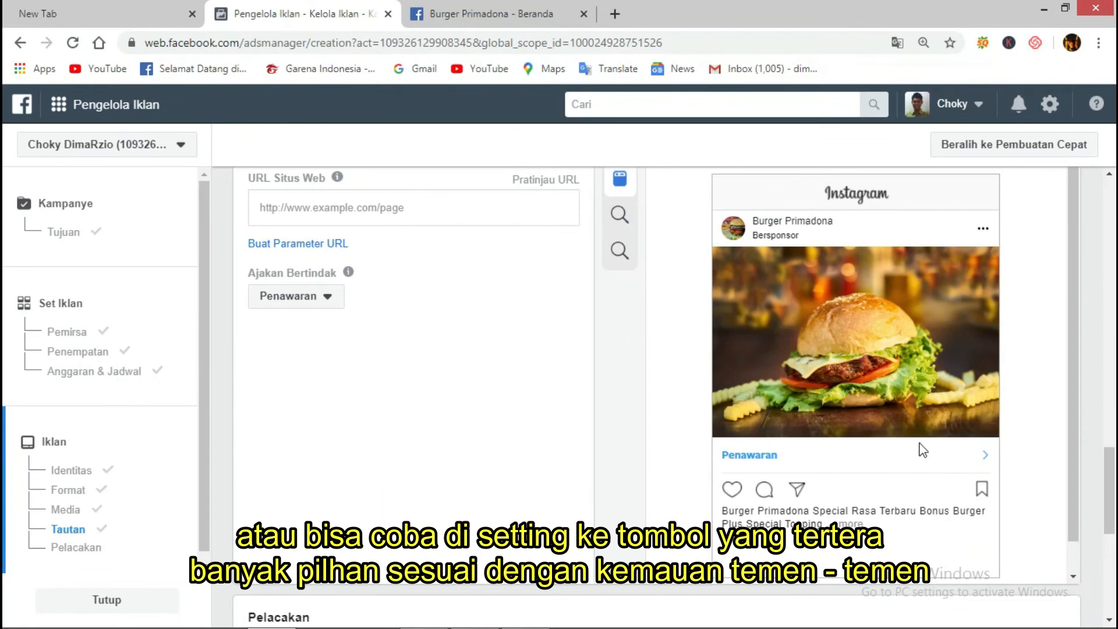
double_click(716, 455)
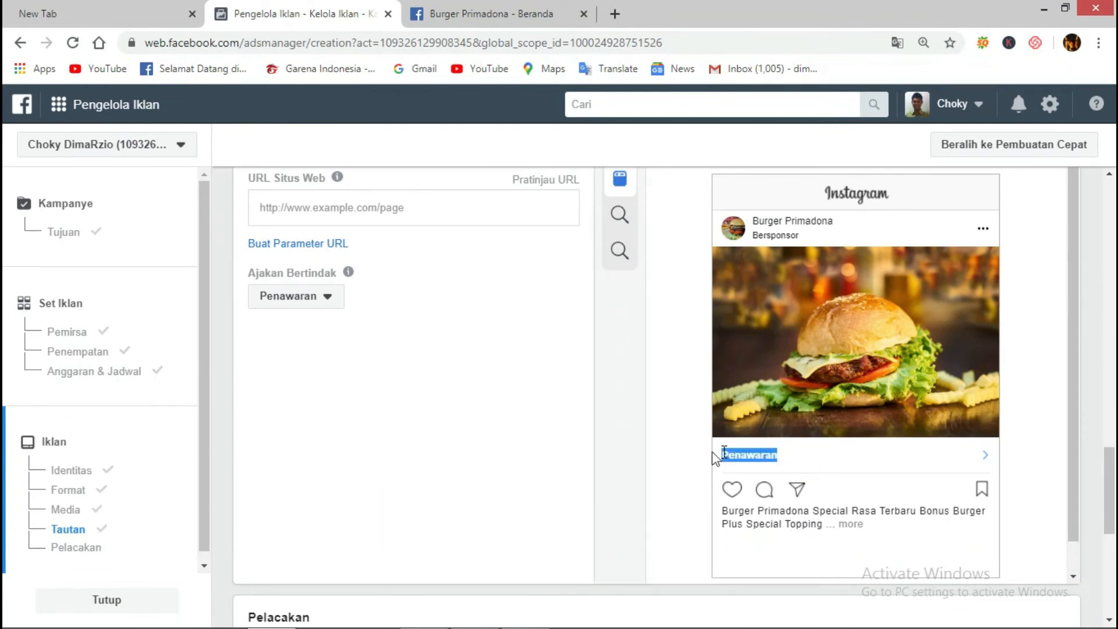
- Try the Selengkapnya call to action and check its link in the Instagram feed preview
click(330, 296)
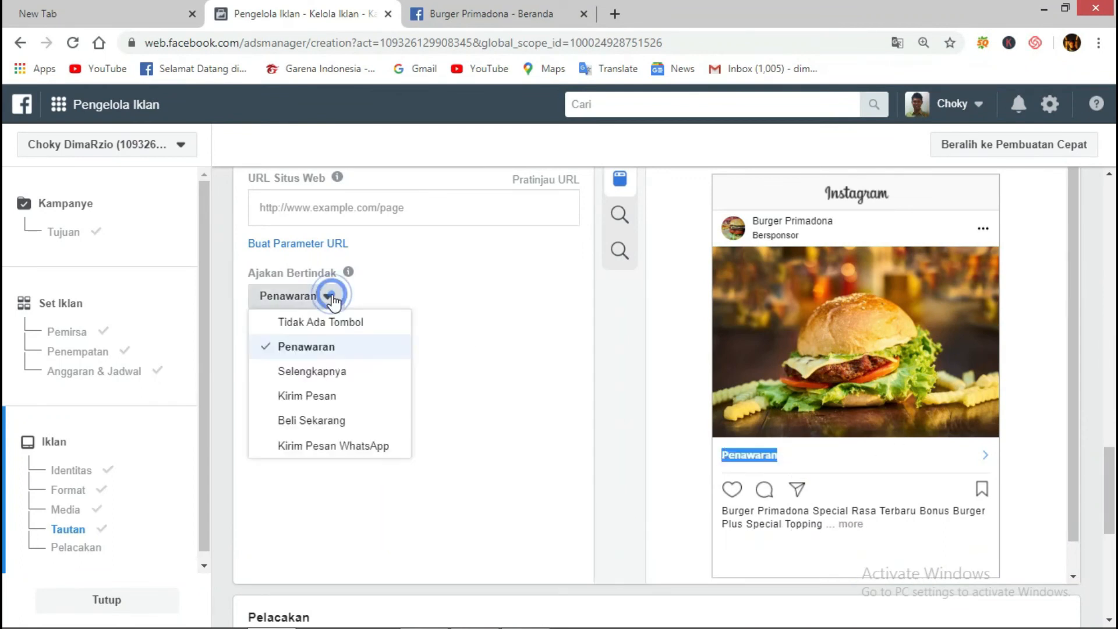
click(339, 379)
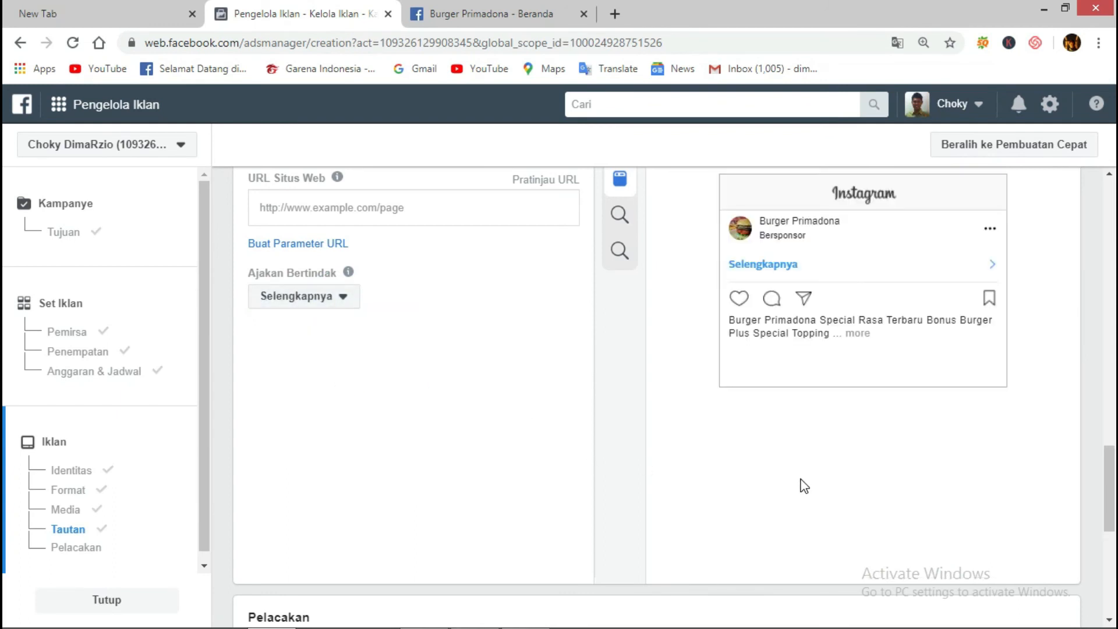
double_click(797, 265)
click(677, 432)
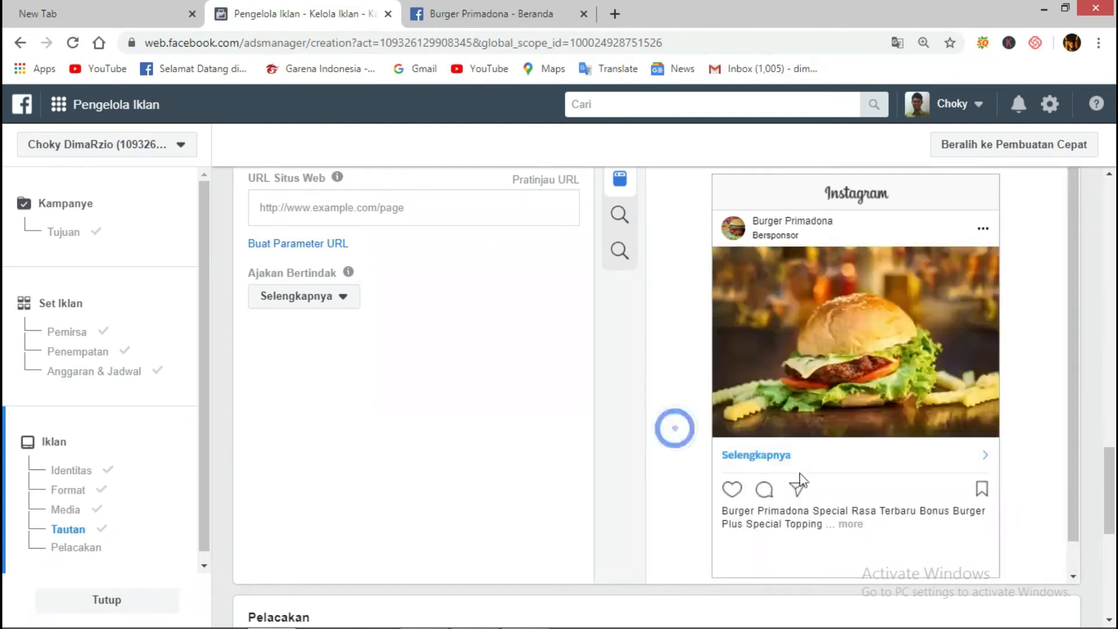
click(800, 455)
double_click(723, 457)
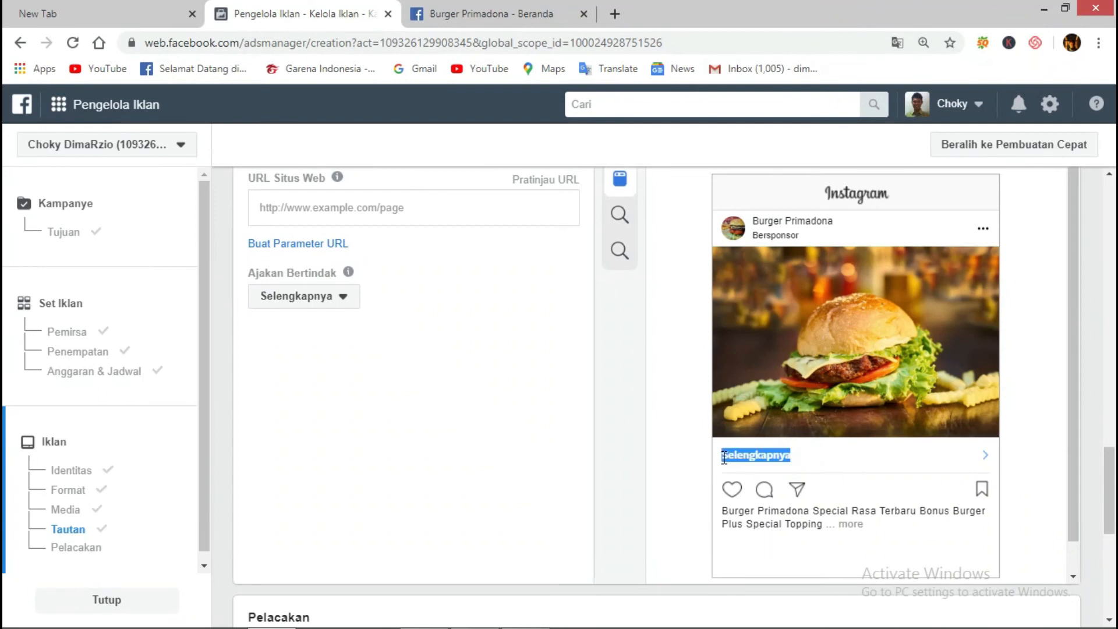
- Set the ad's call to action to Beli Sekarang and check its link in the Instagram feed preview
click(347, 296)
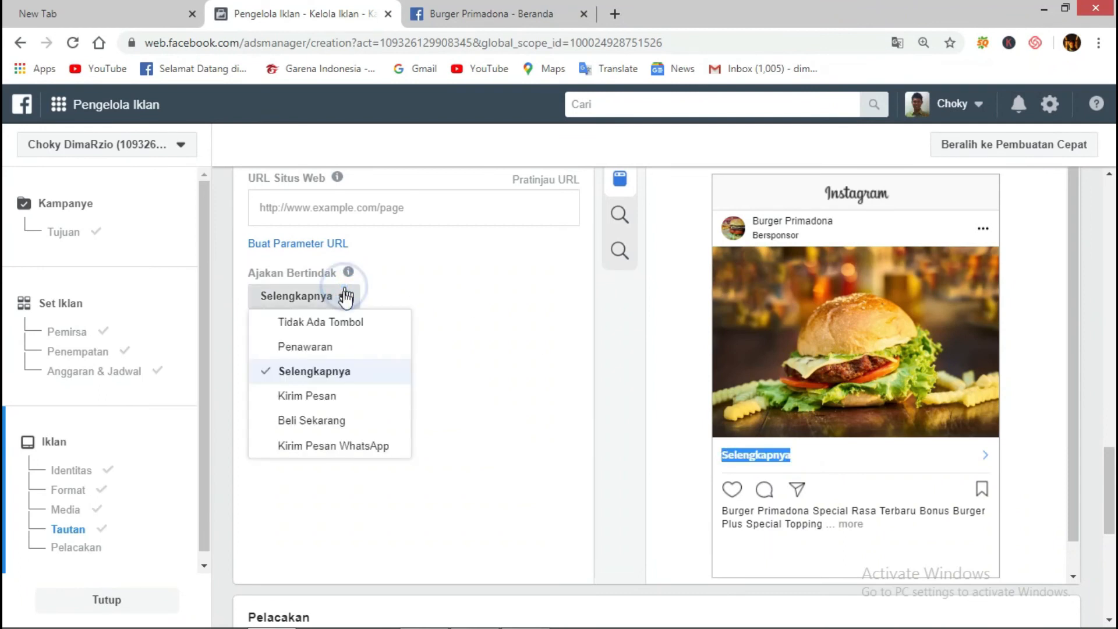
click(355, 425)
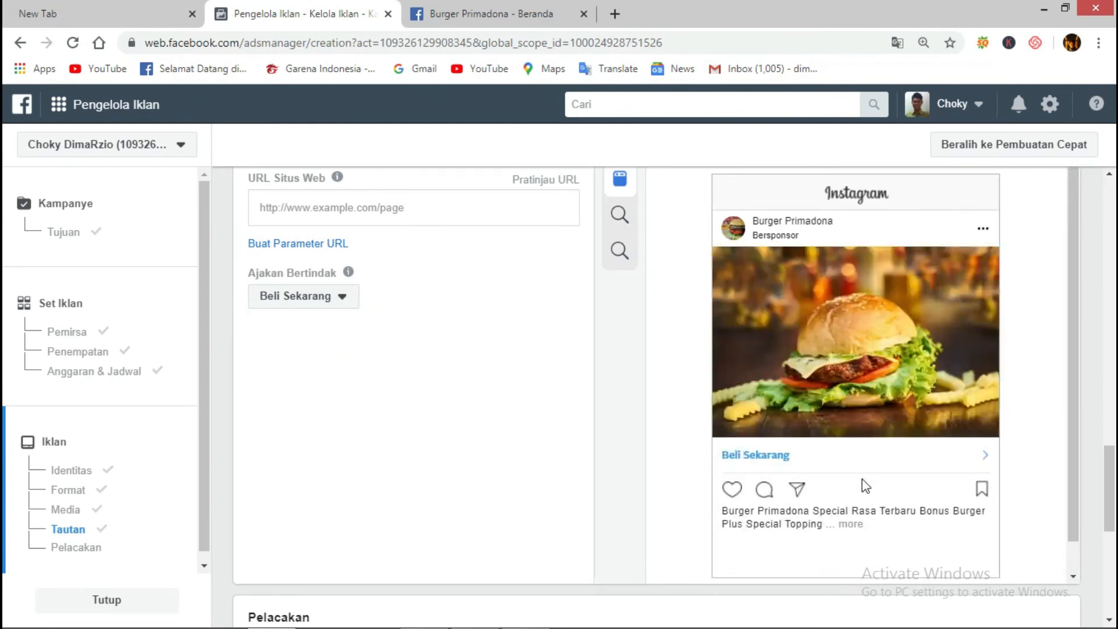
drag(795, 457, 725, 455)
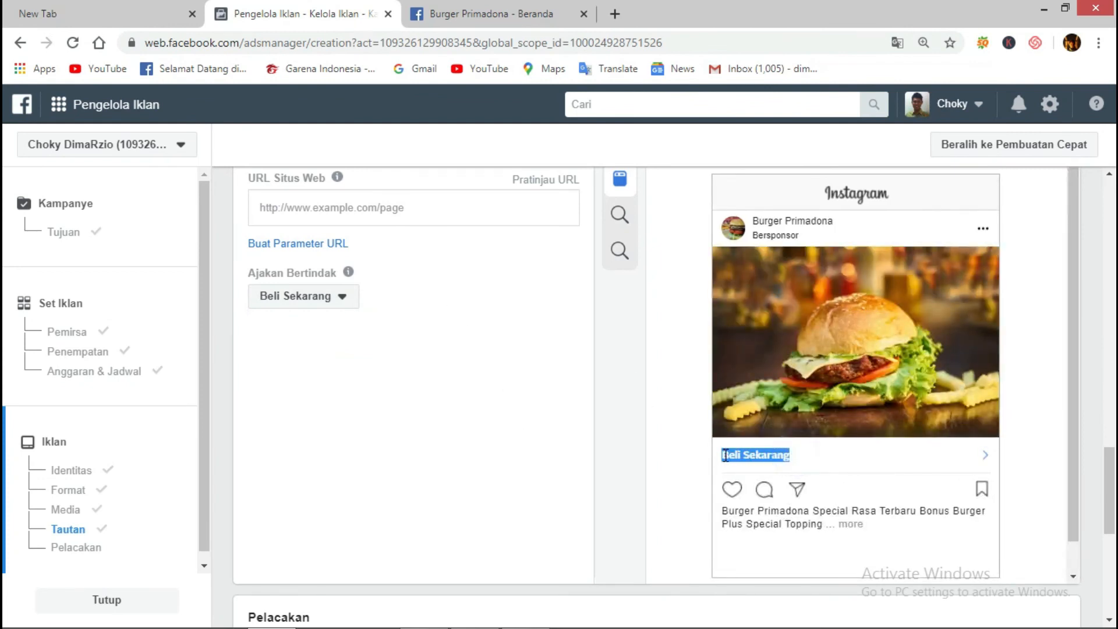
click(617, 337)
- Check what the website URL field requires, and copy the web address of the Burger Primadona Facebook page
click(458, 204)
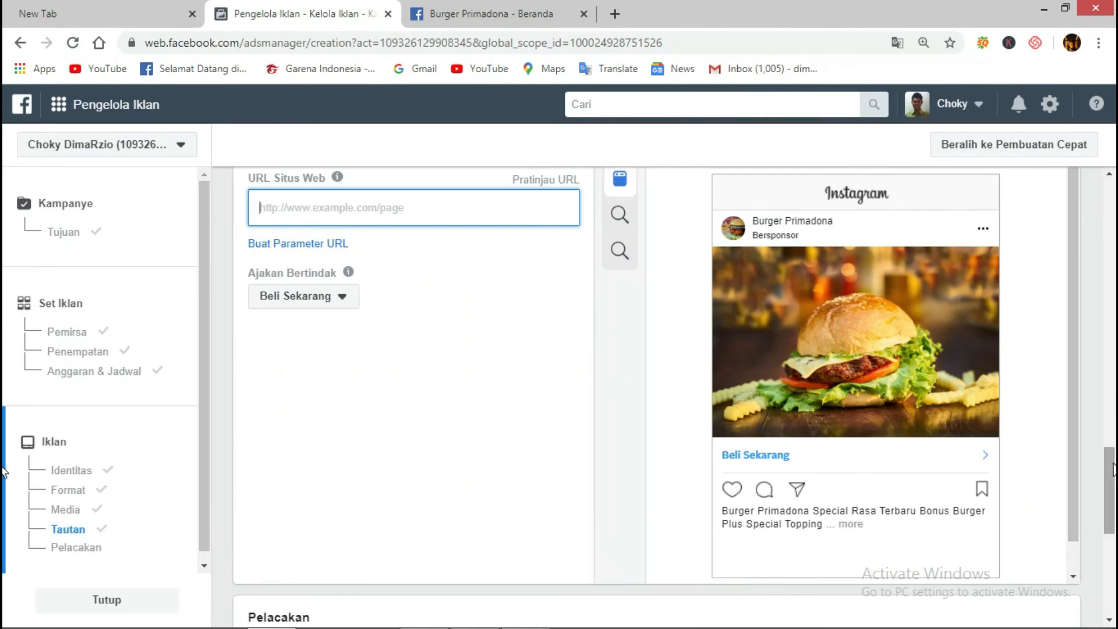
scroll(547, 370, up, 1)
click(452, 284)
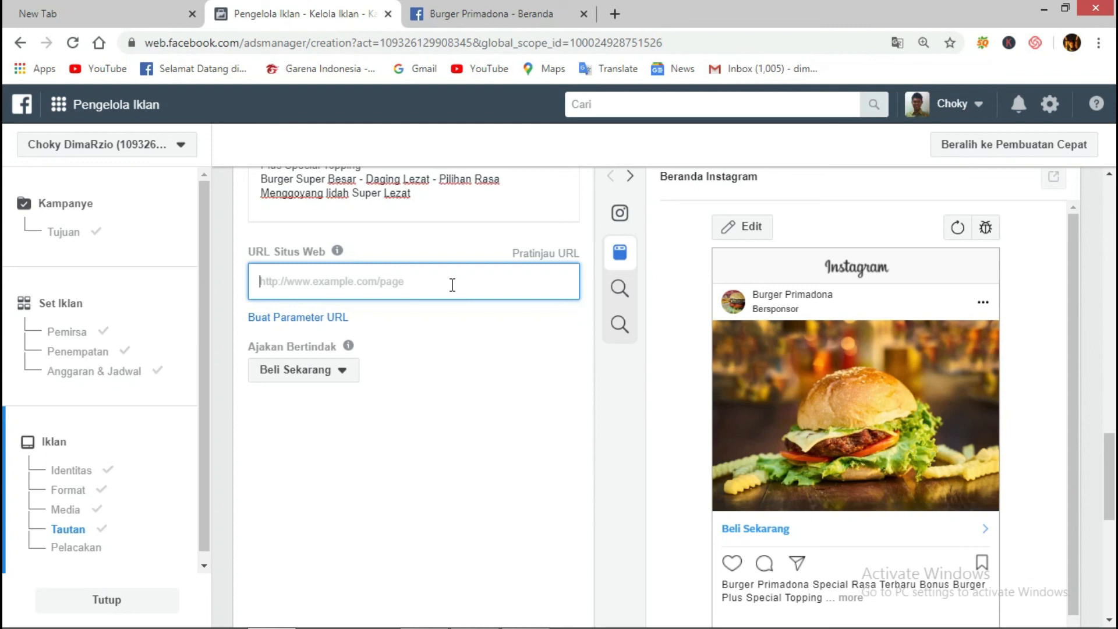
mouse_move(337, 251)
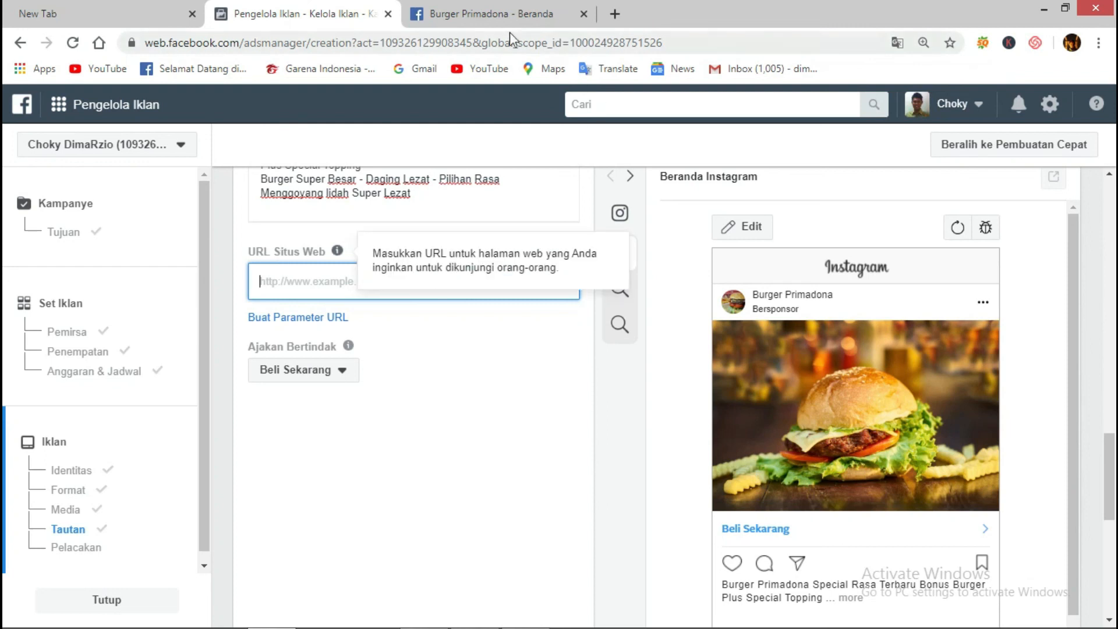
click(505, 14)
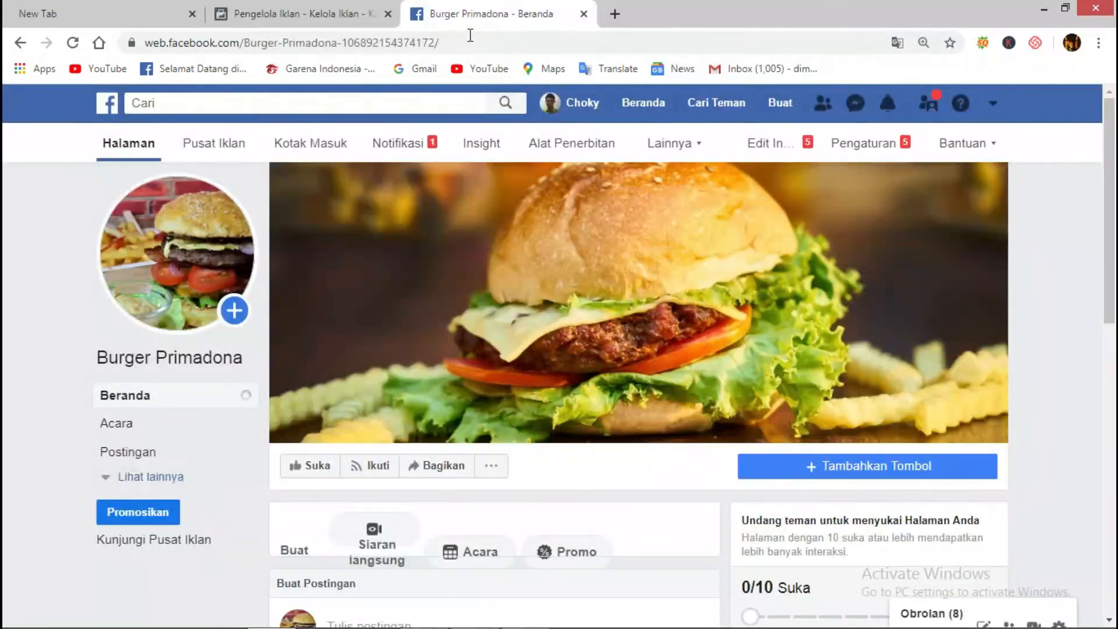
click(470, 35)
key(ctrl+c)
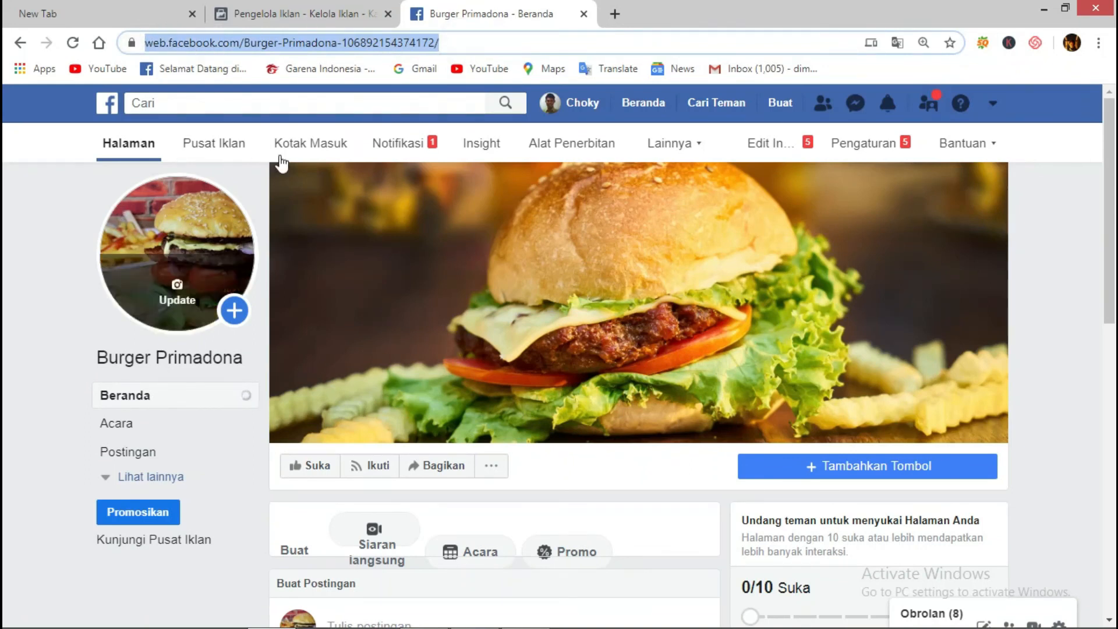
- Set the ad's website URL to the copied Burger Primadona Facebook page address
click(314, 13)
click(386, 275)
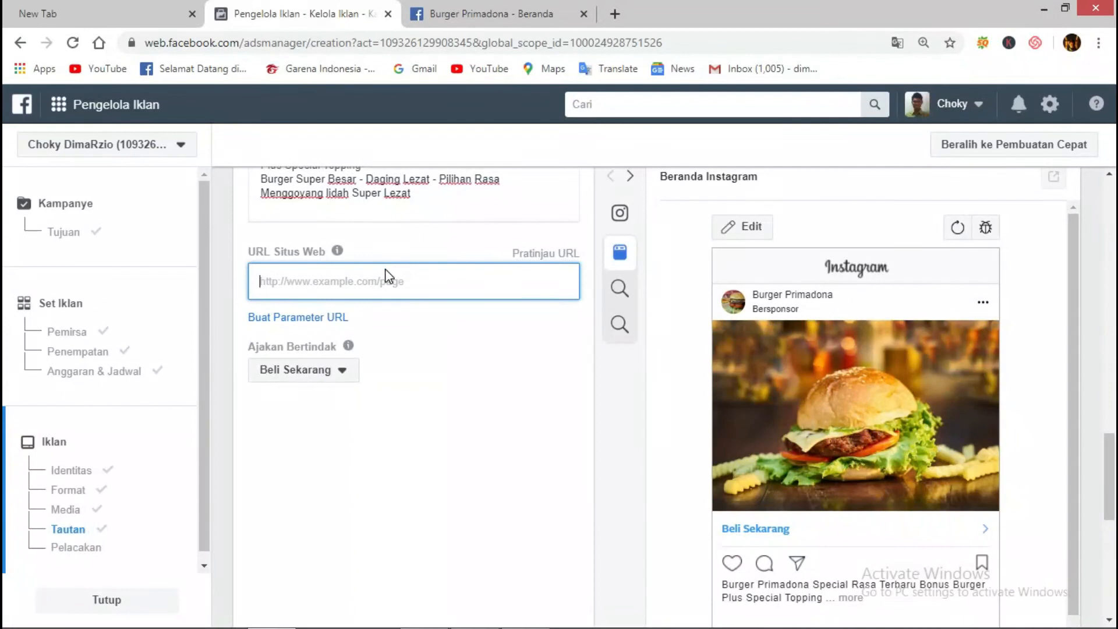
key(ctrl+v)
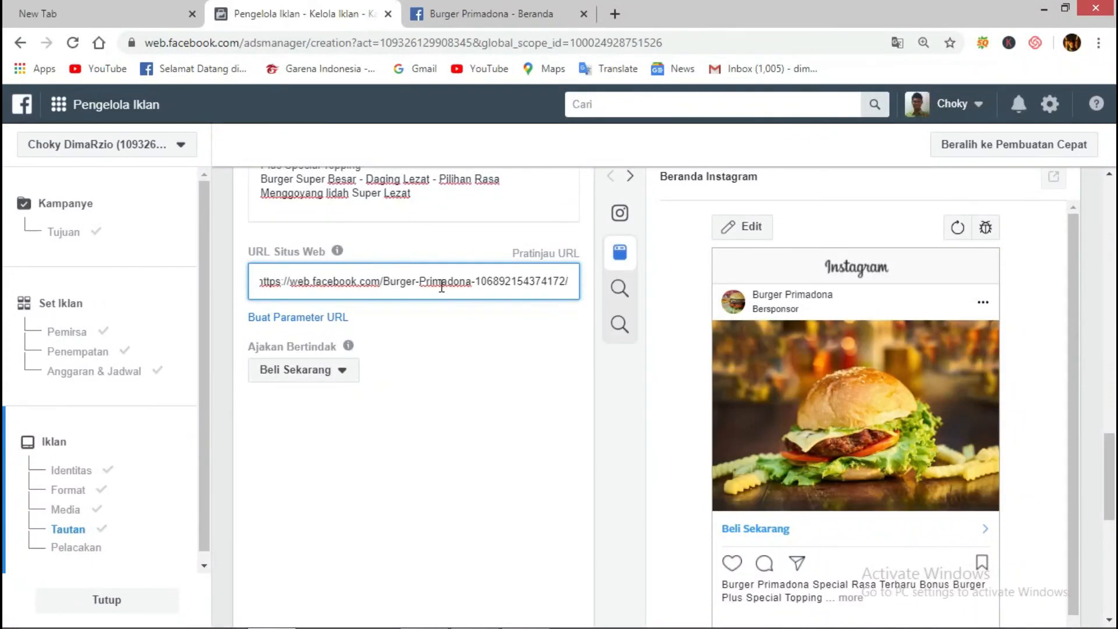
click(615, 389)
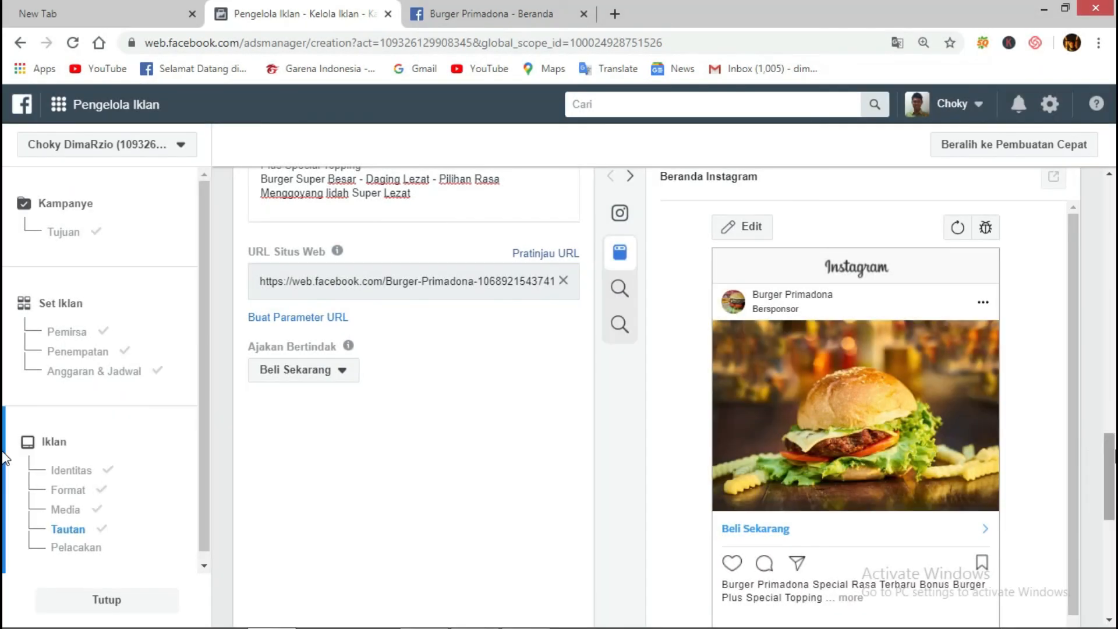
- Leave the tracking settings at their defaults and submit the campaign for confirmation
scroll(5, 465, down, 2)
drag(1113, 479, 1116, 560)
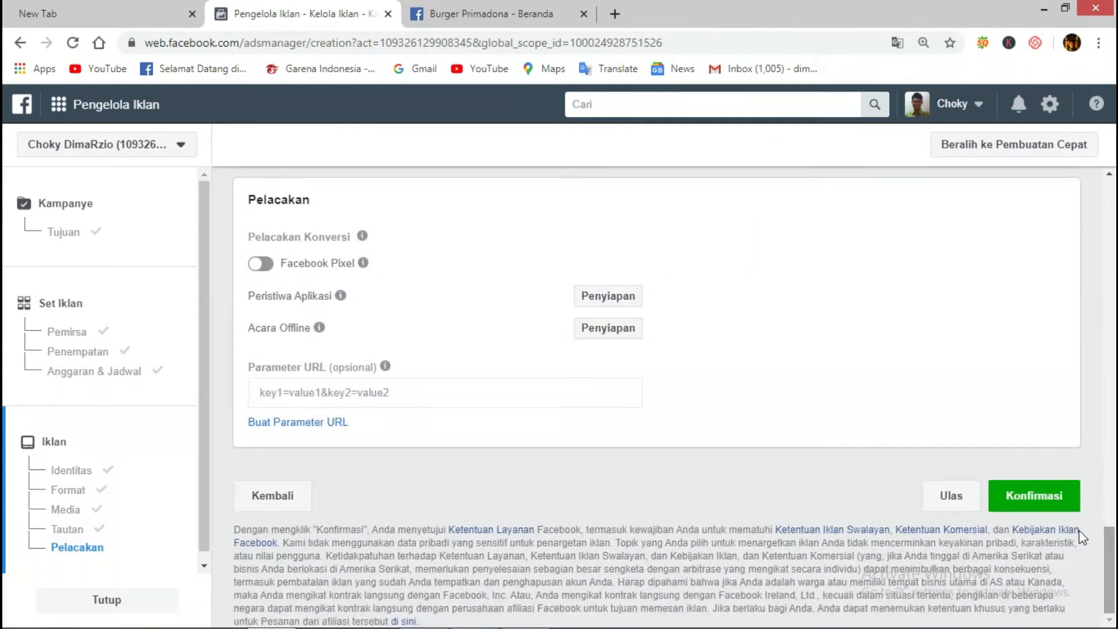
click(1048, 497)
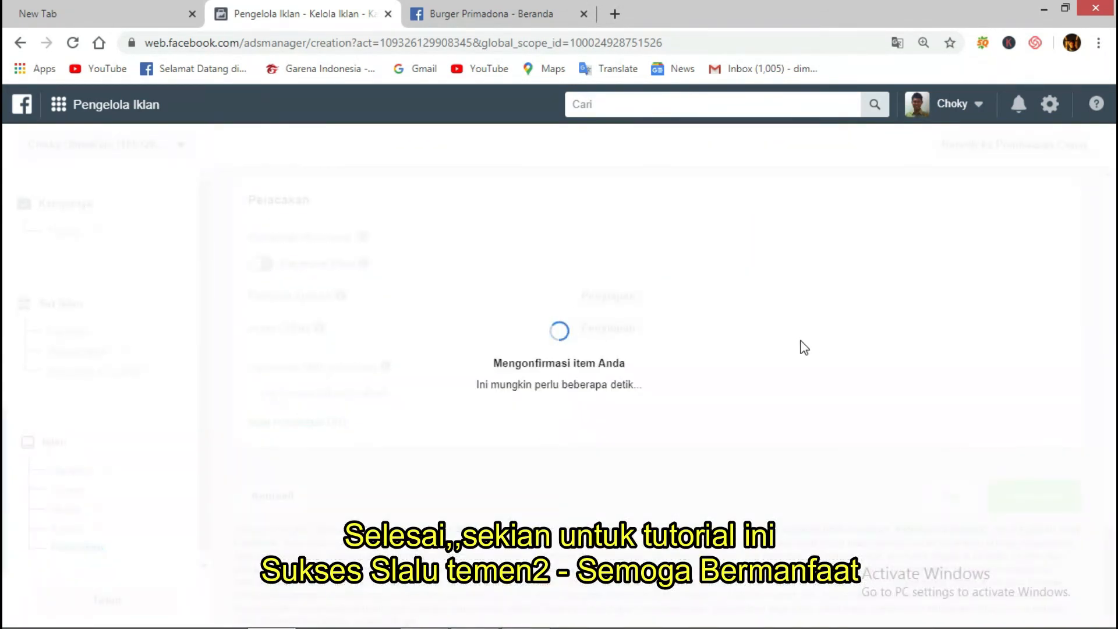